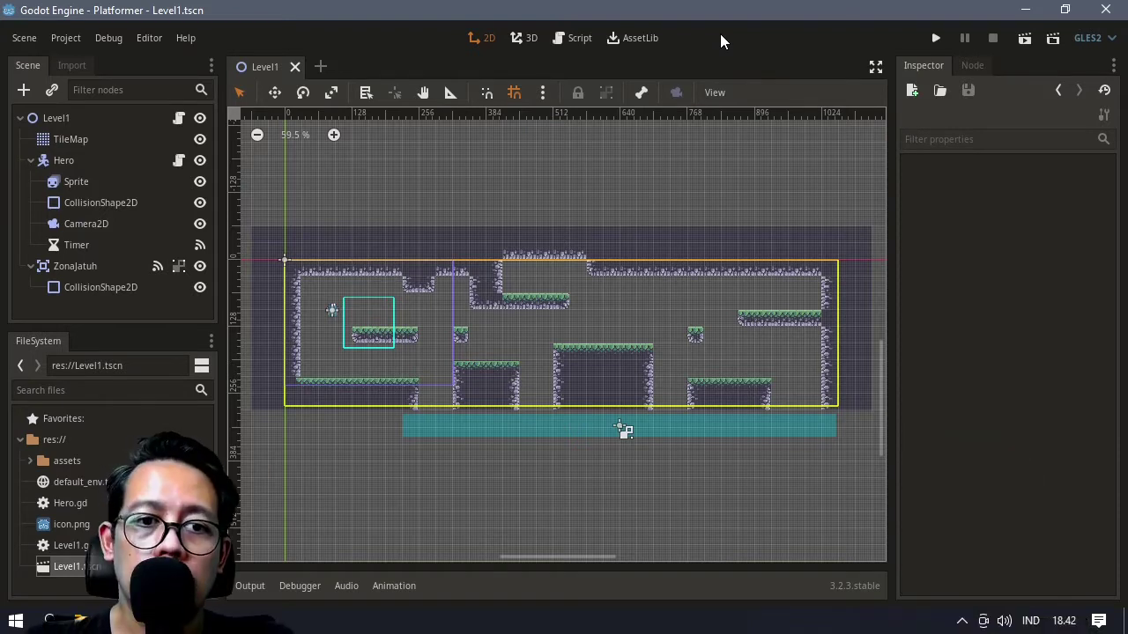
Inspect the collision layer and mask settings of the ZonaJatuh, Hero and TileMap nodes
click(70, 140)
click(69, 163)
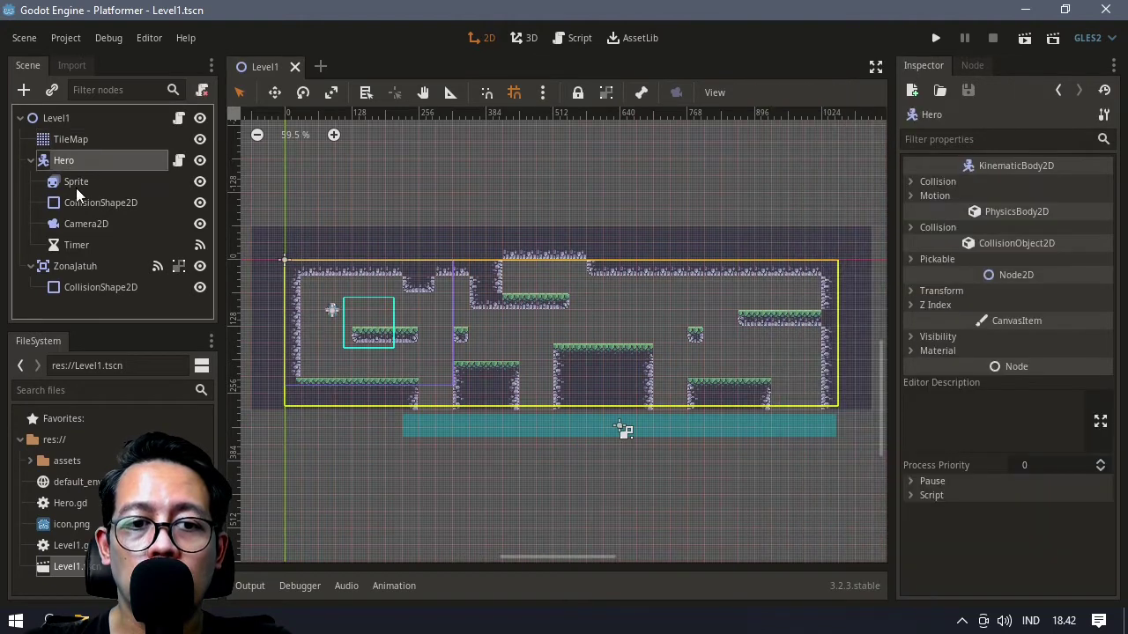
click(74, 265)
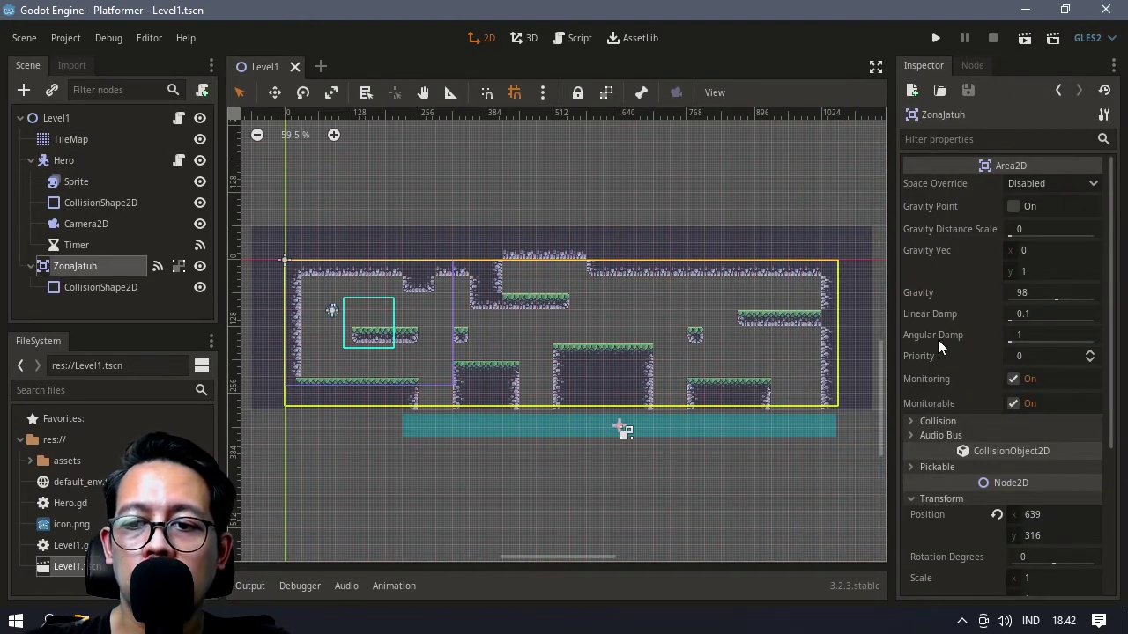
click(913, 422)
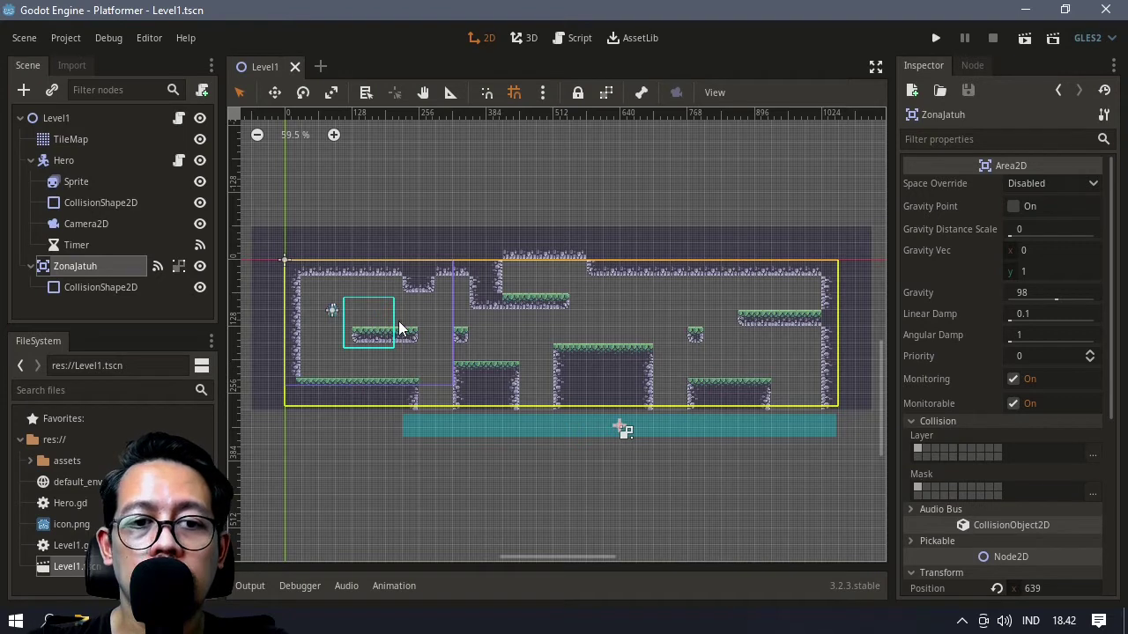
click(64, 160)
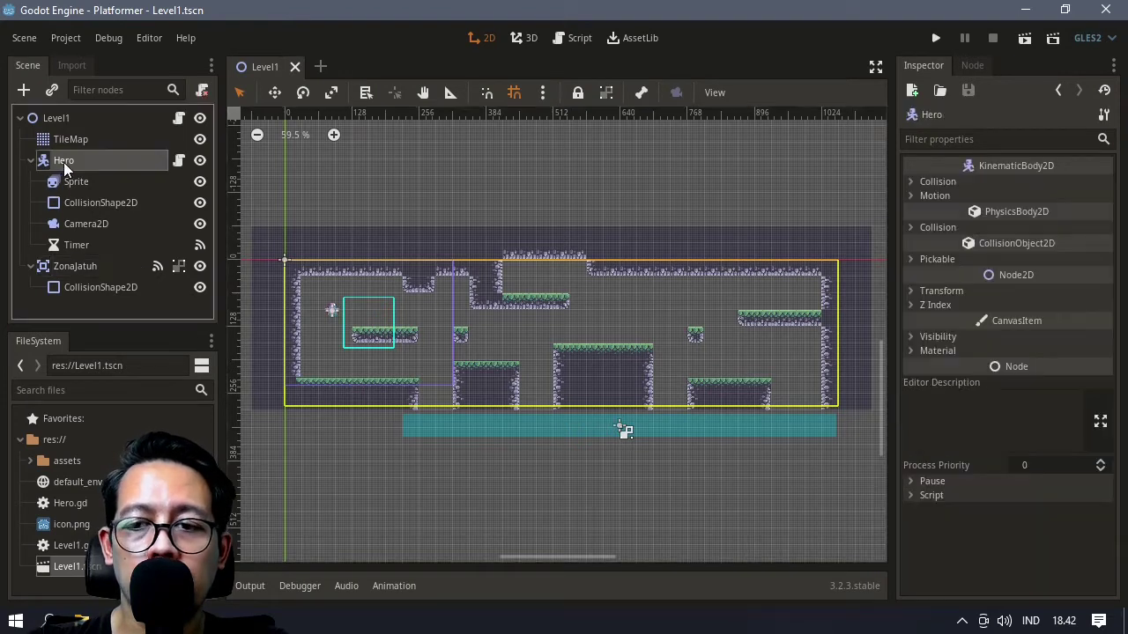
click(921, 227)
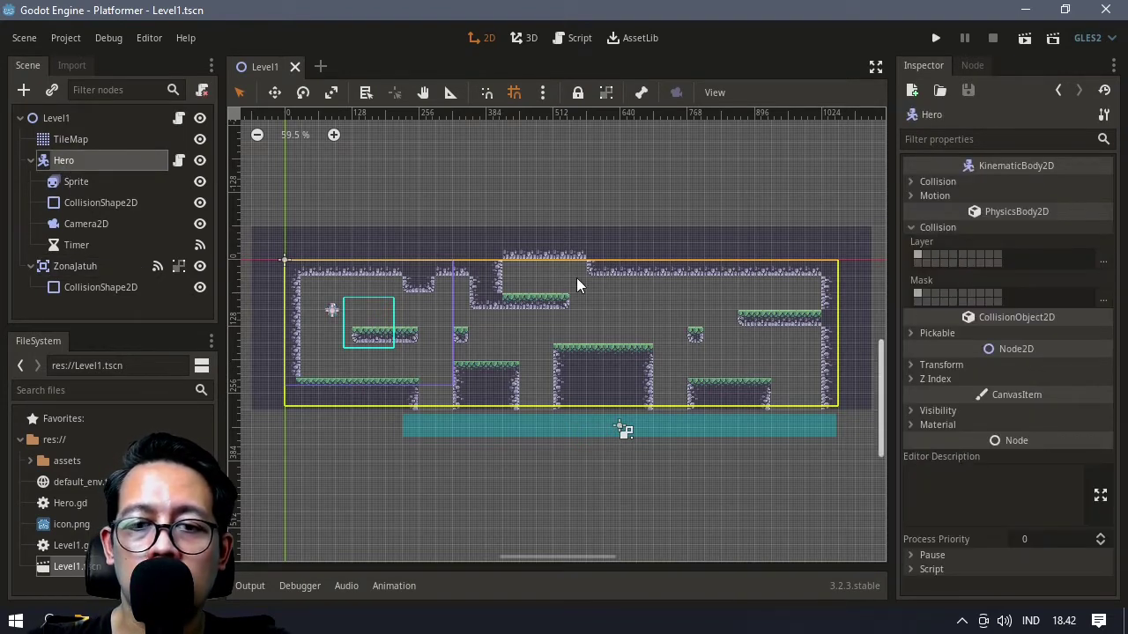
click(78, 140)
click(958, 311)
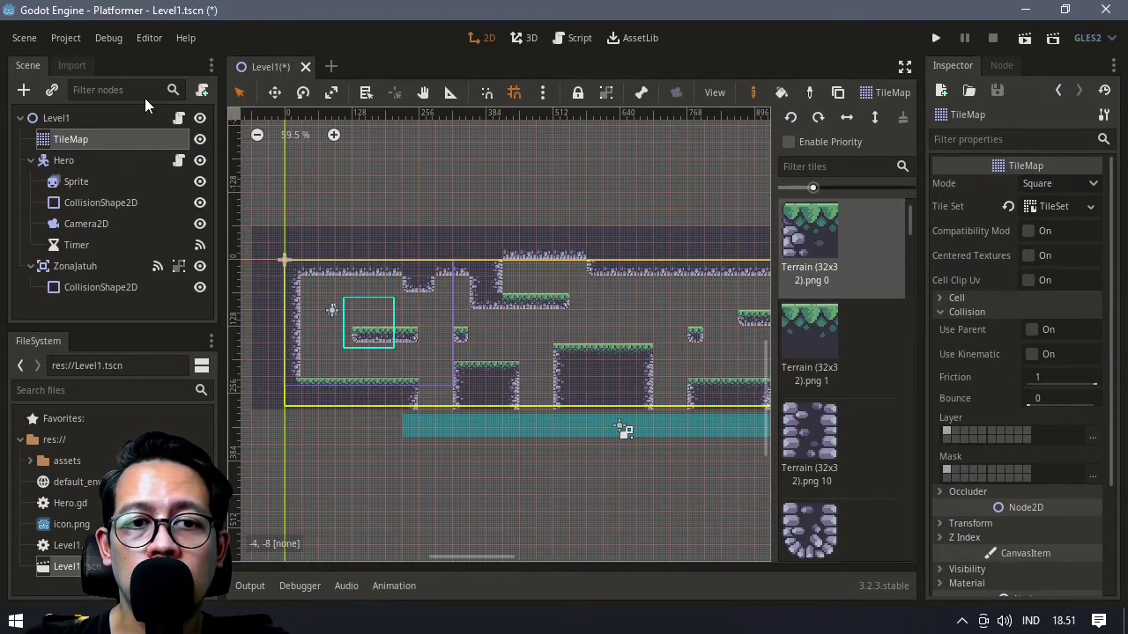
In the project's 2D physics layer names, name layer 1 Hero and layer 2 Level
click(69, 38)
click(79, 59)
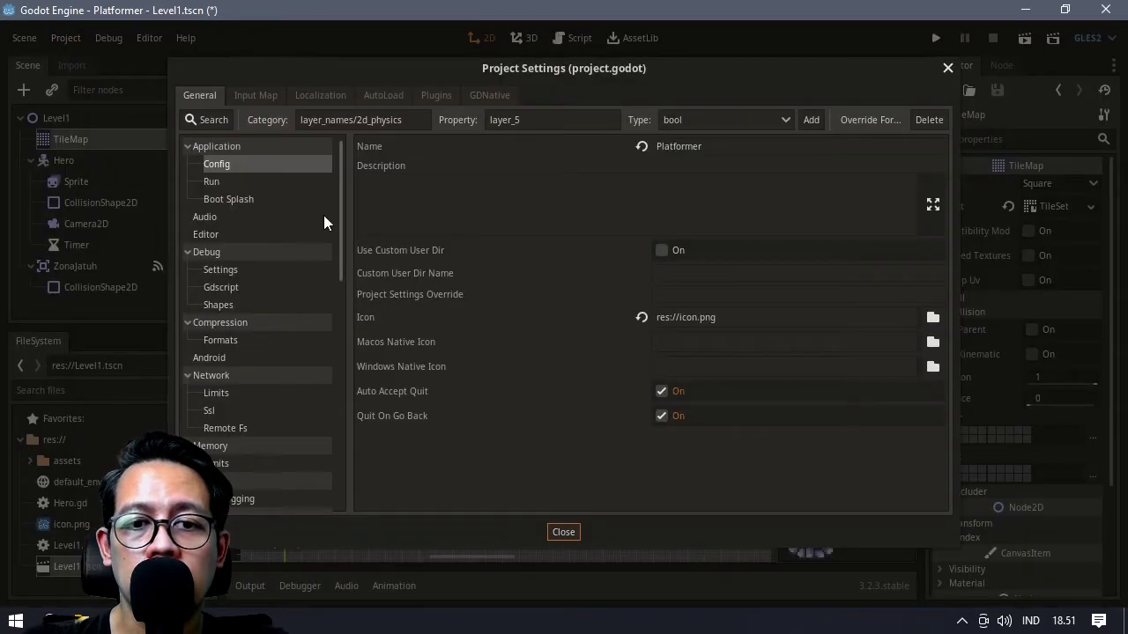
drag(341, 215, 348, 470)
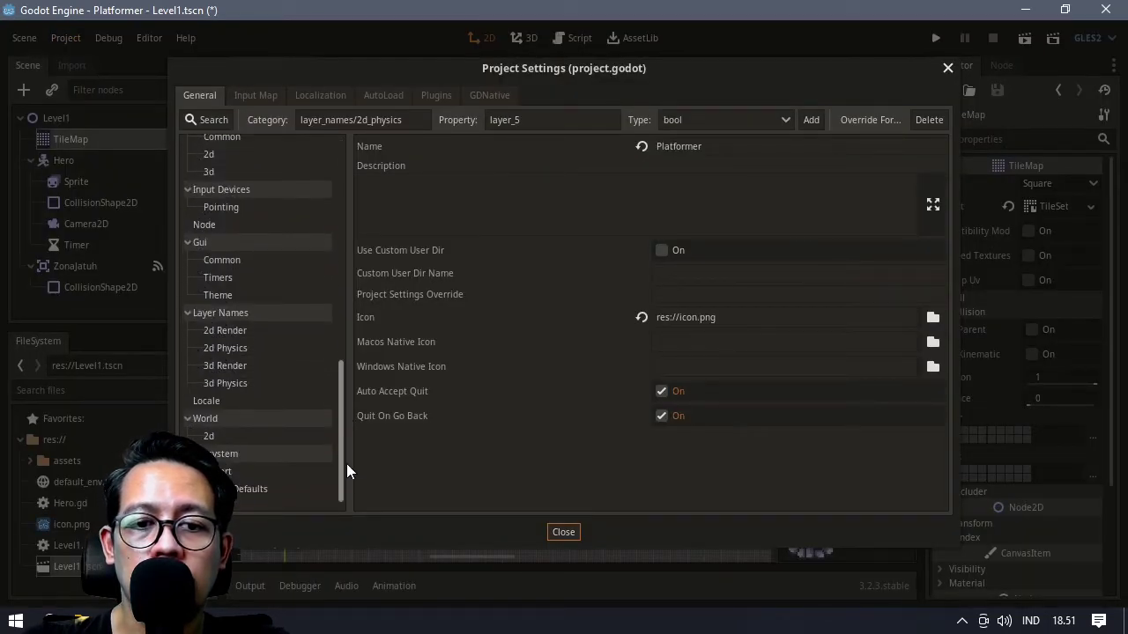
click(226, 348)
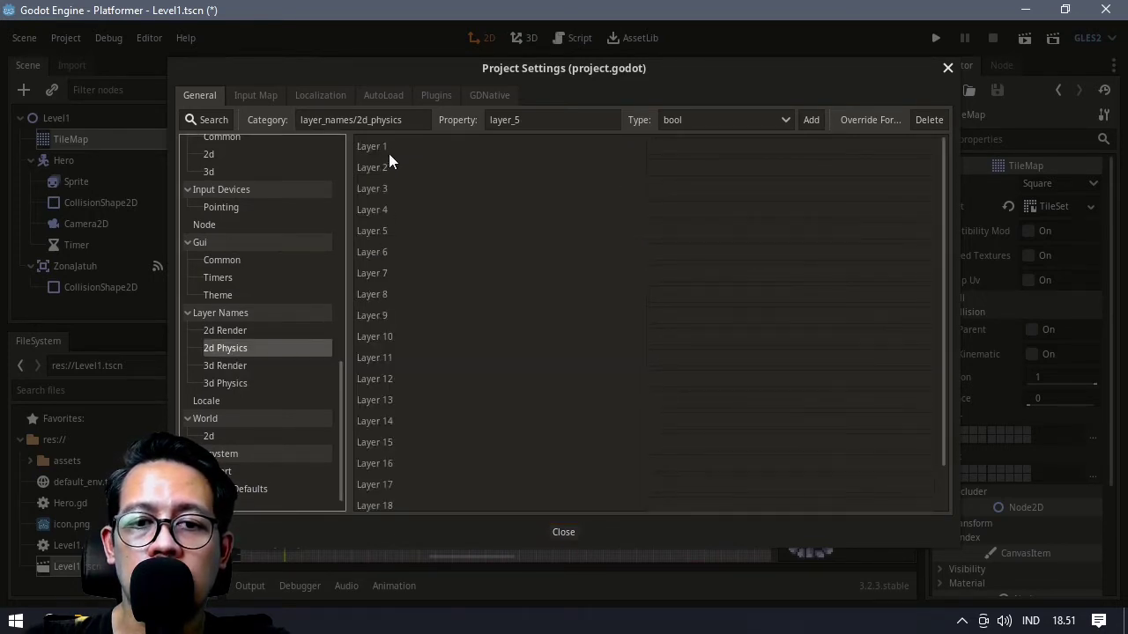
scroll(429, 253, down, 2)
scroll(499, 407, up, 2)
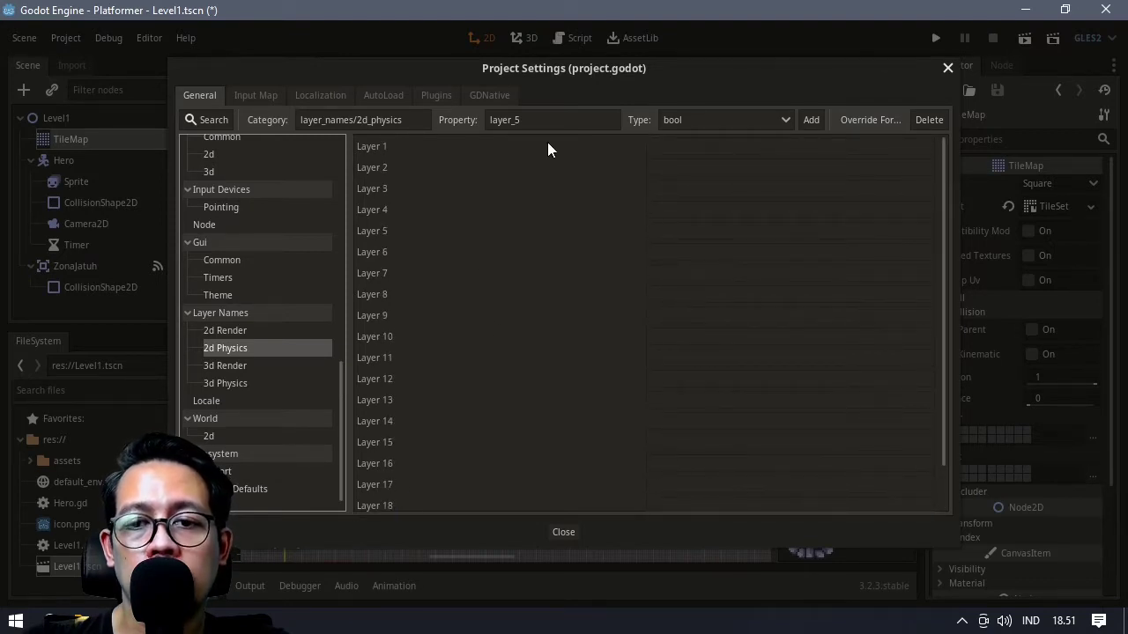
click(667, 146)
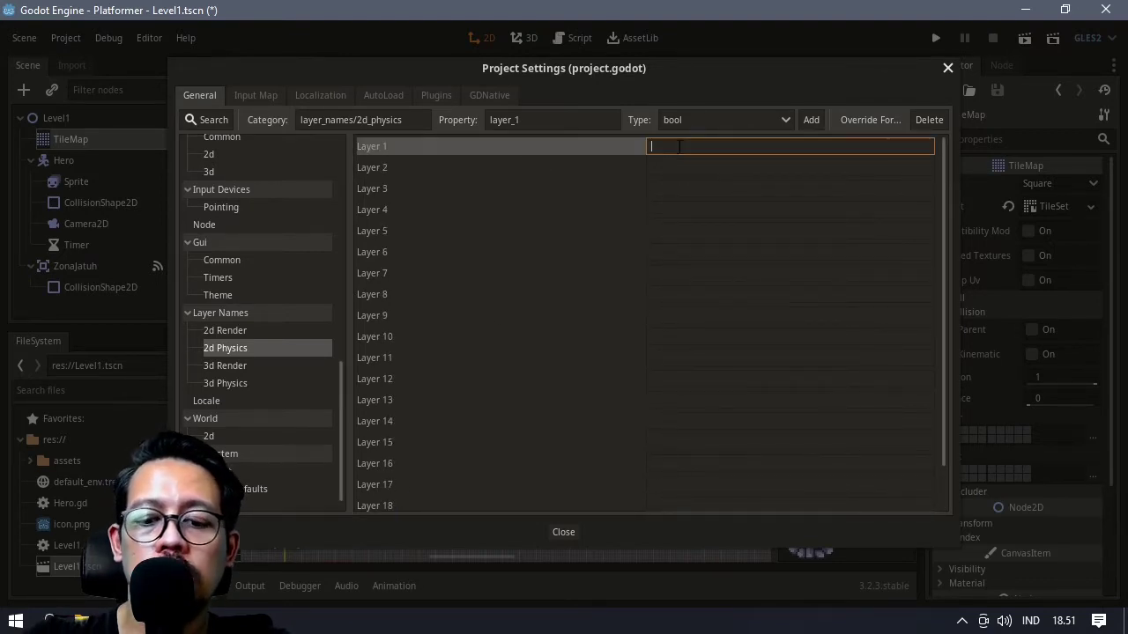
text(Hero)
key(Tab)
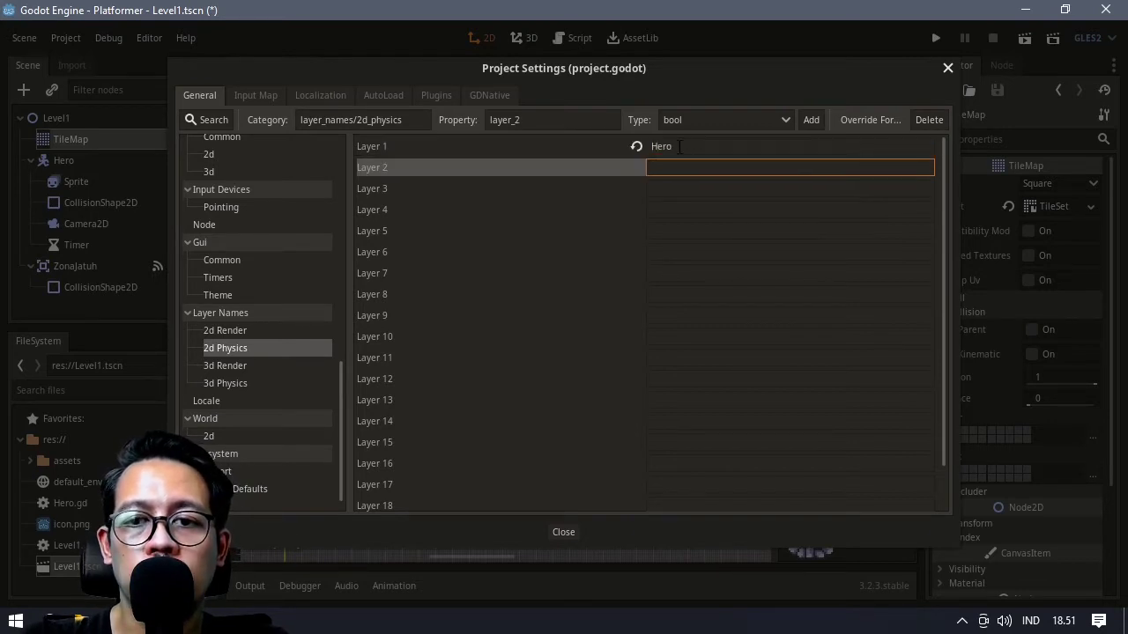
text(Level)
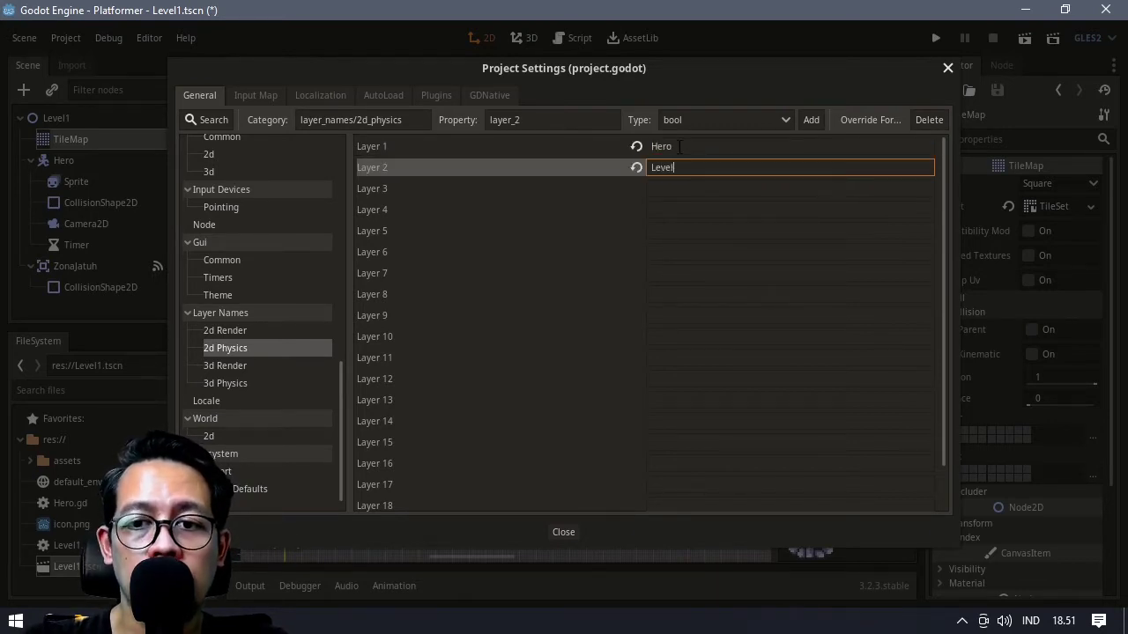
key(Tab)
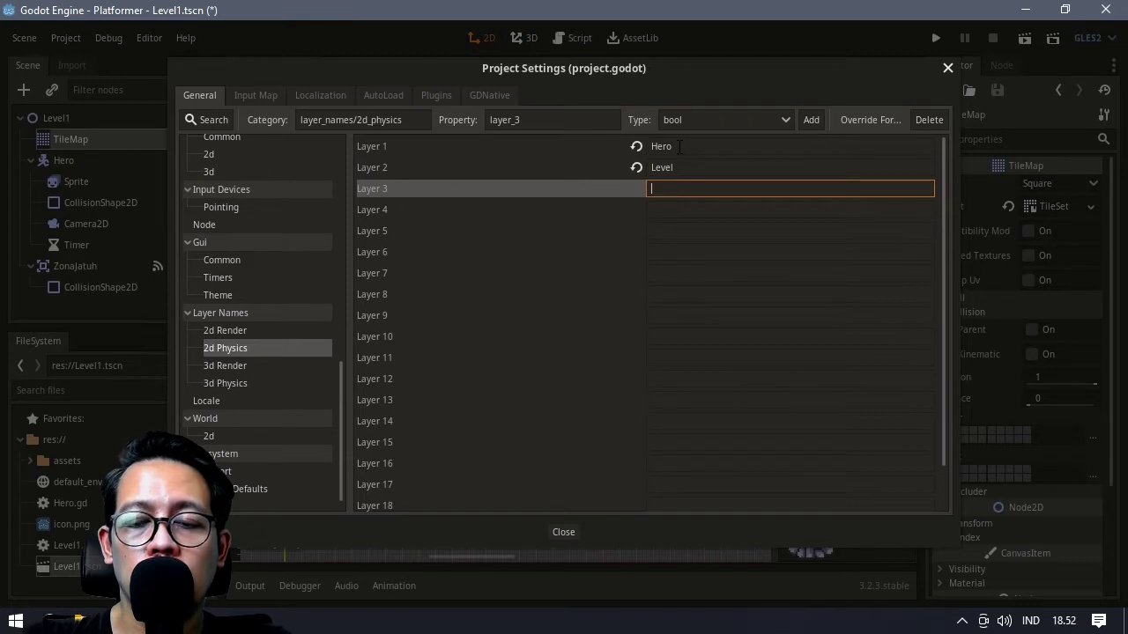
Name 2D physics layer 3 Musuh, layer 4 Barang and layer 5 ZonaJatuh, and close the project settings
text(Musuh)
key(Tab)
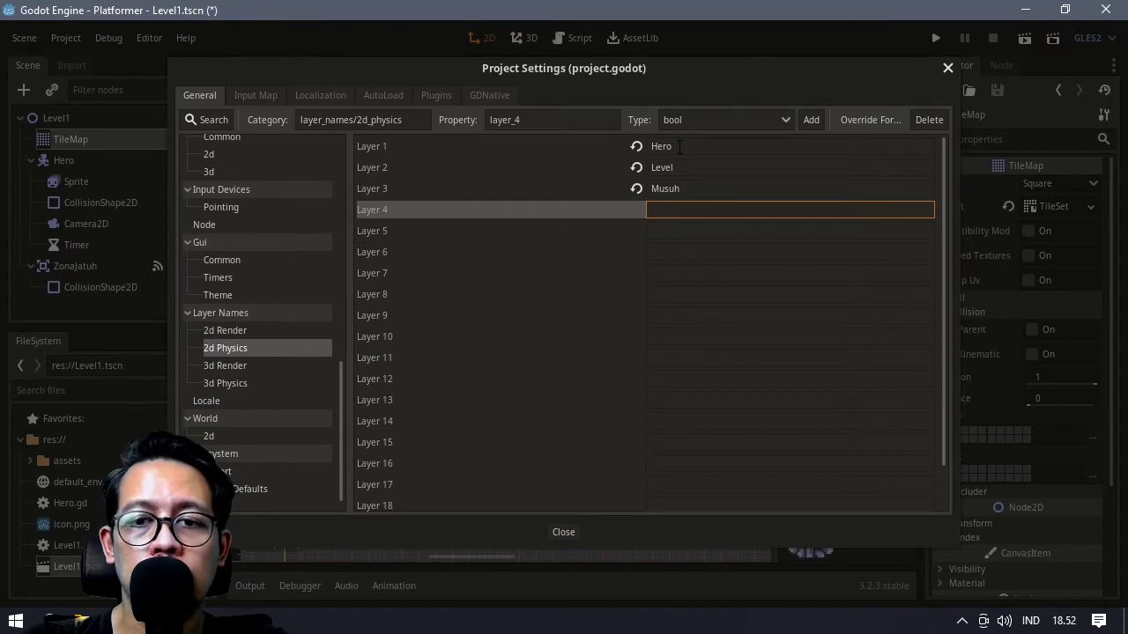
text(Barang)
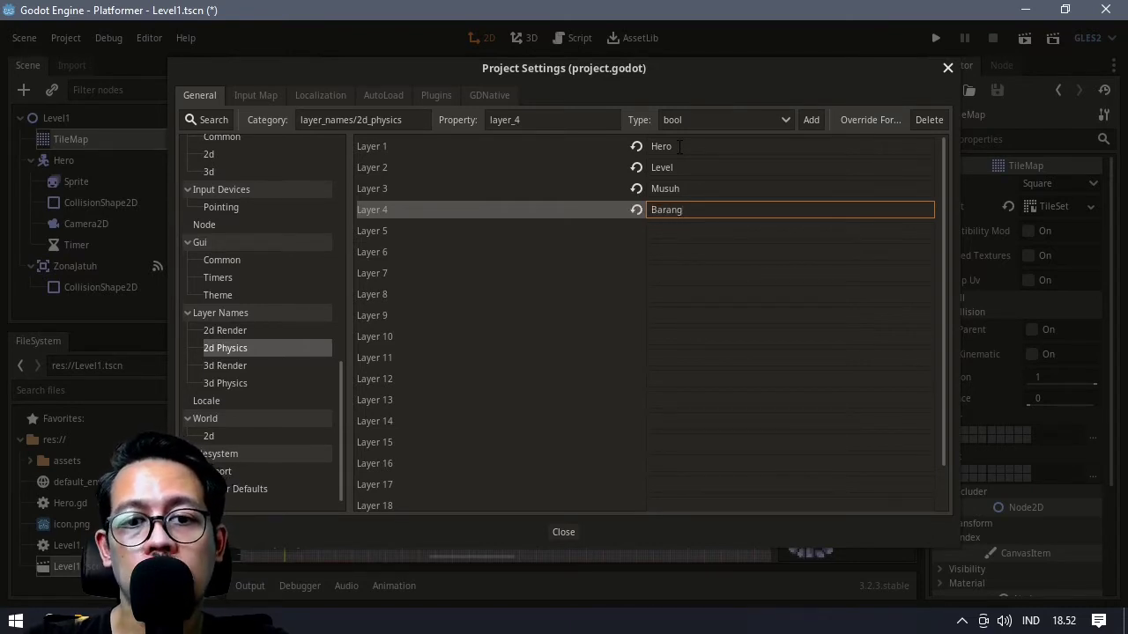
key(Tab)
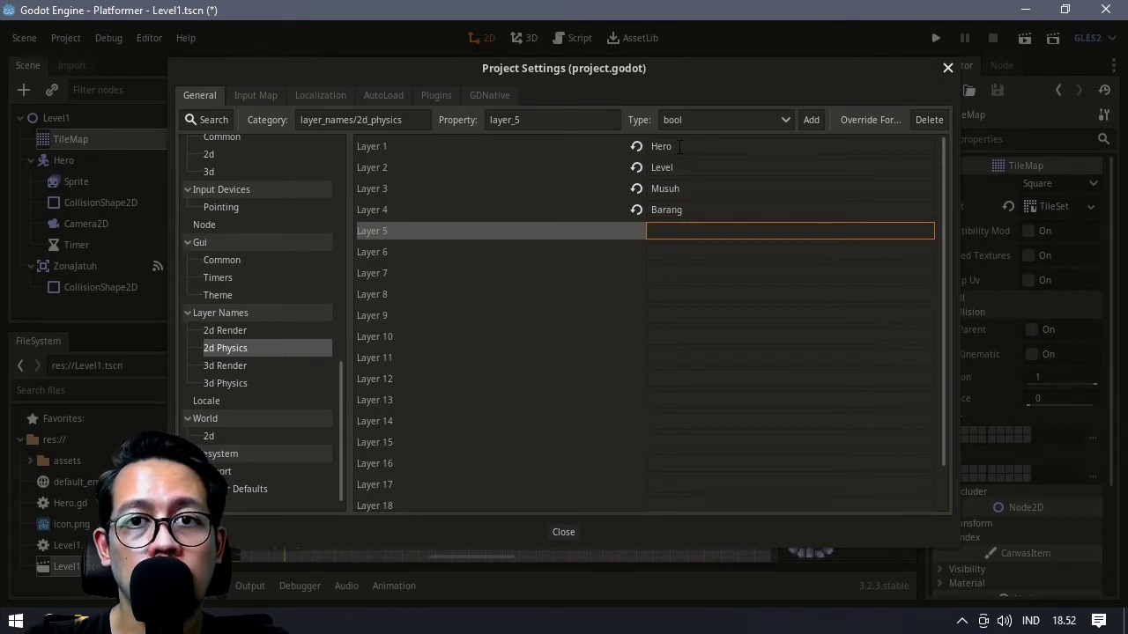
text(Zona)
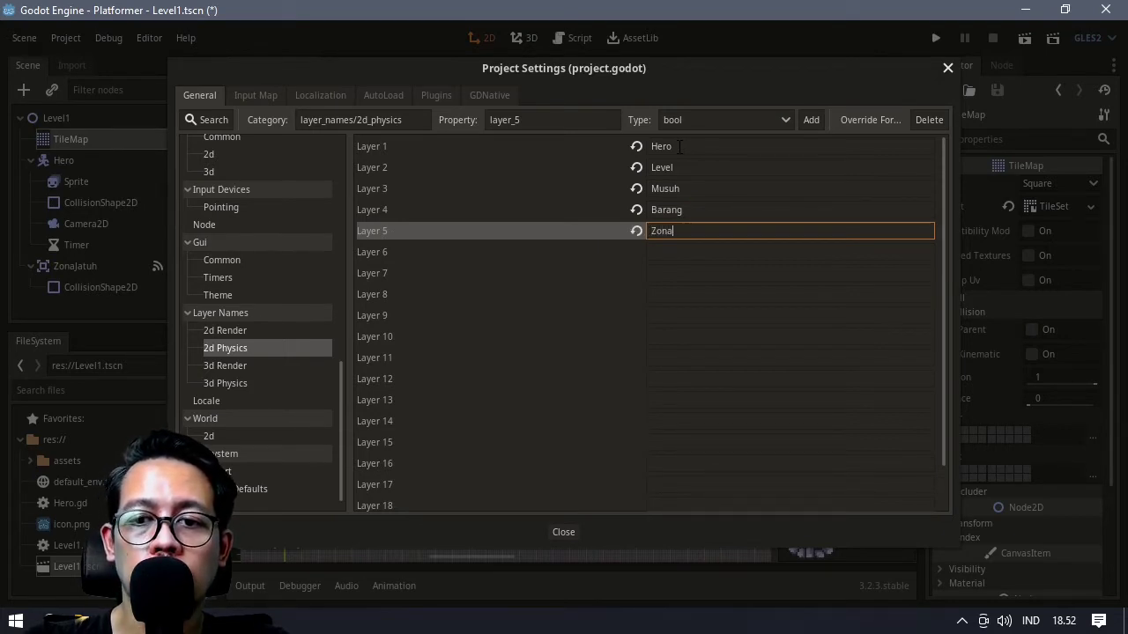
text(Jatuh)
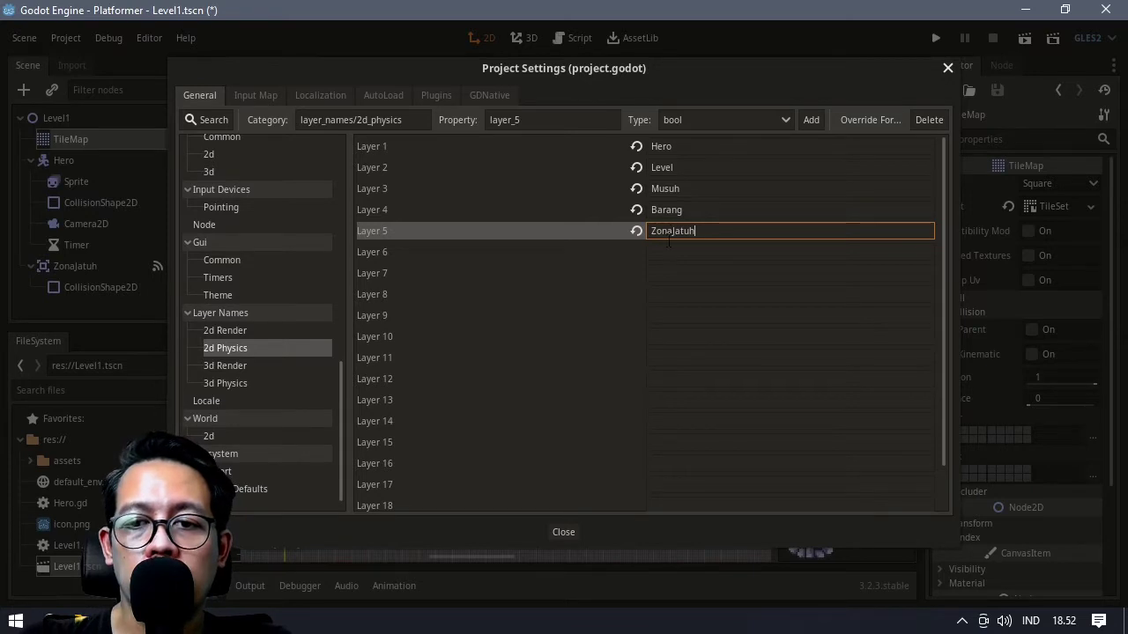
click(562, 528)
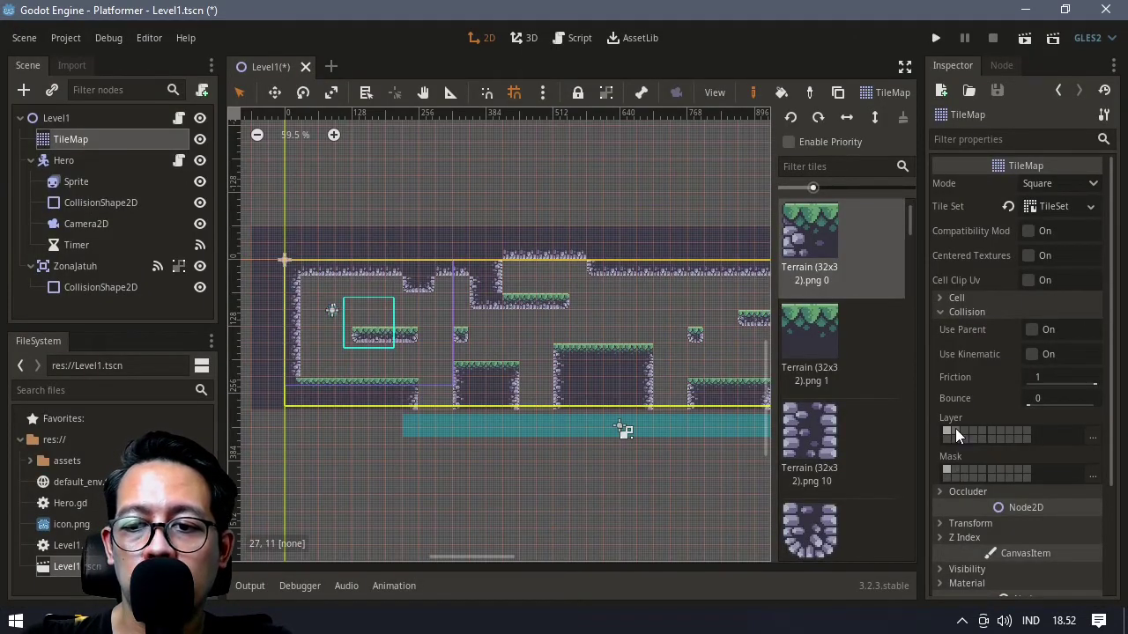
Set the TileMap's collision layer to Level only and add Musuh to its mask alongside Hero
click(55, 120)
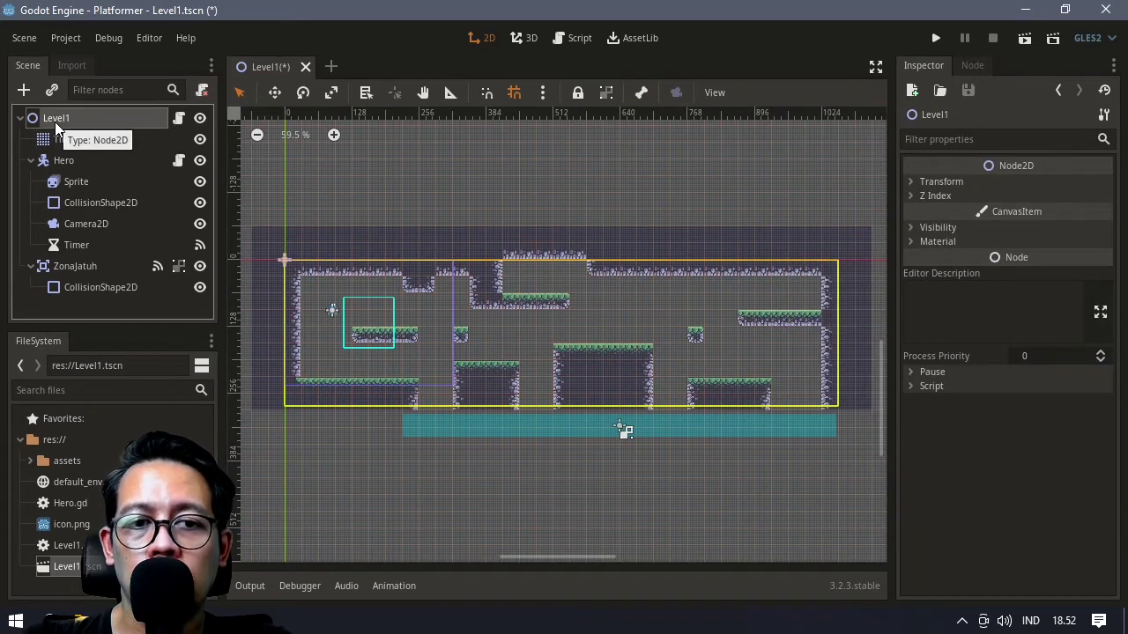
click(61, 139)
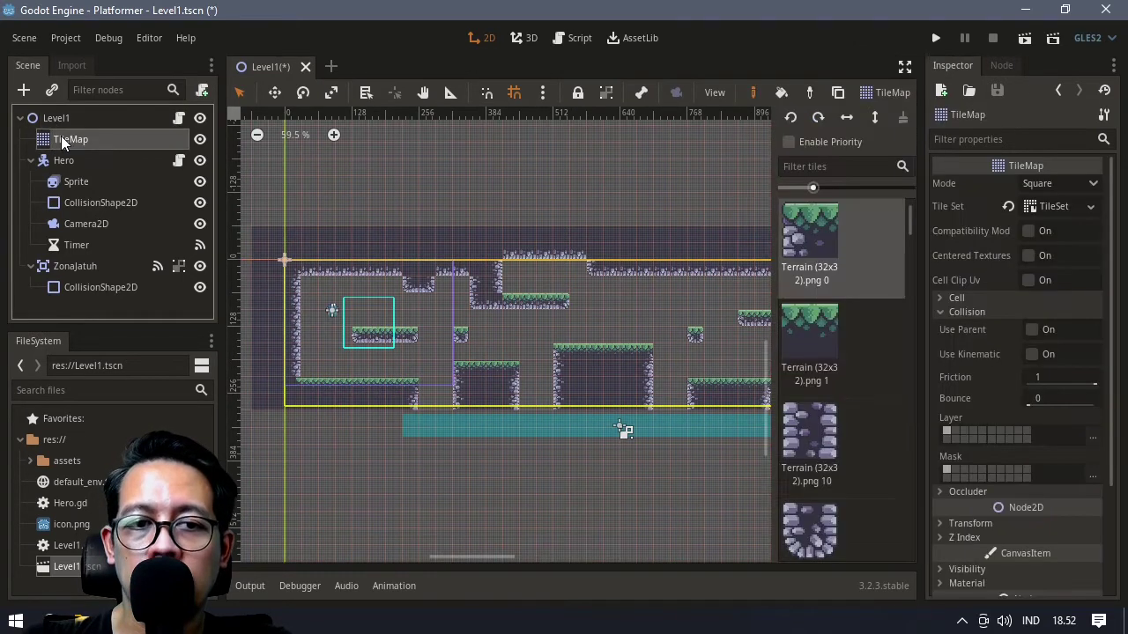
click(947, 430)
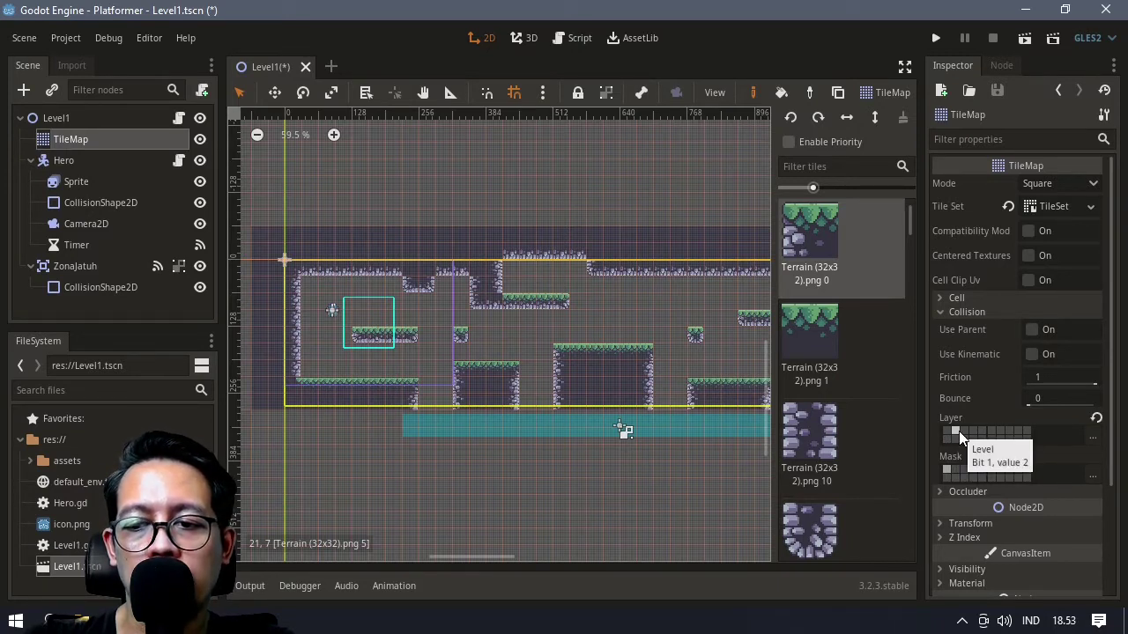
click(957, 430)
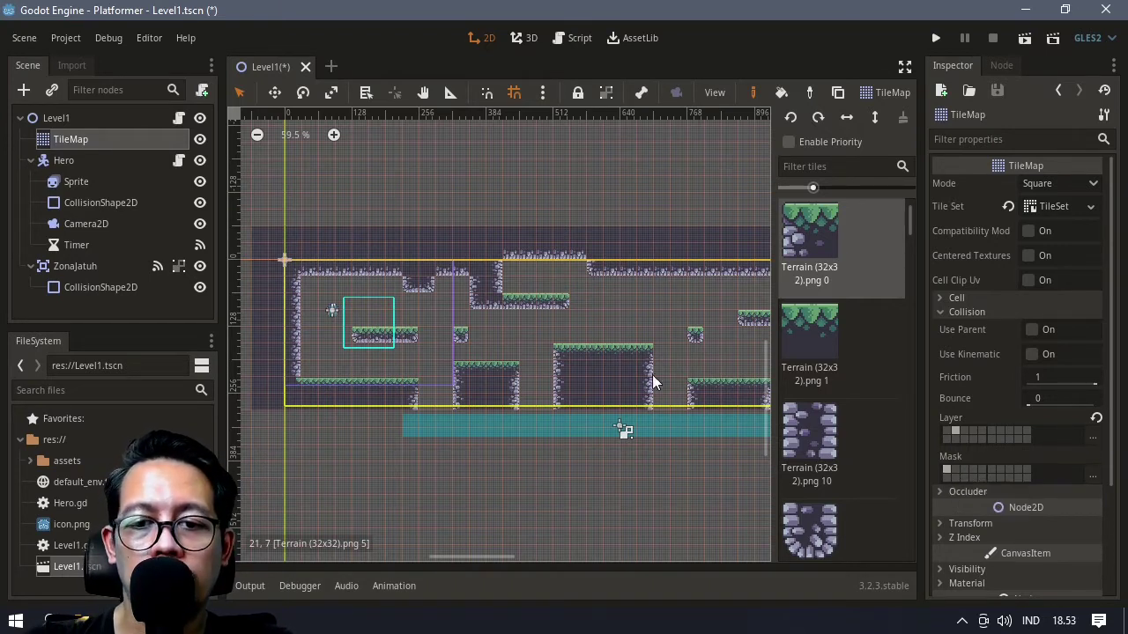
click(963, 469)
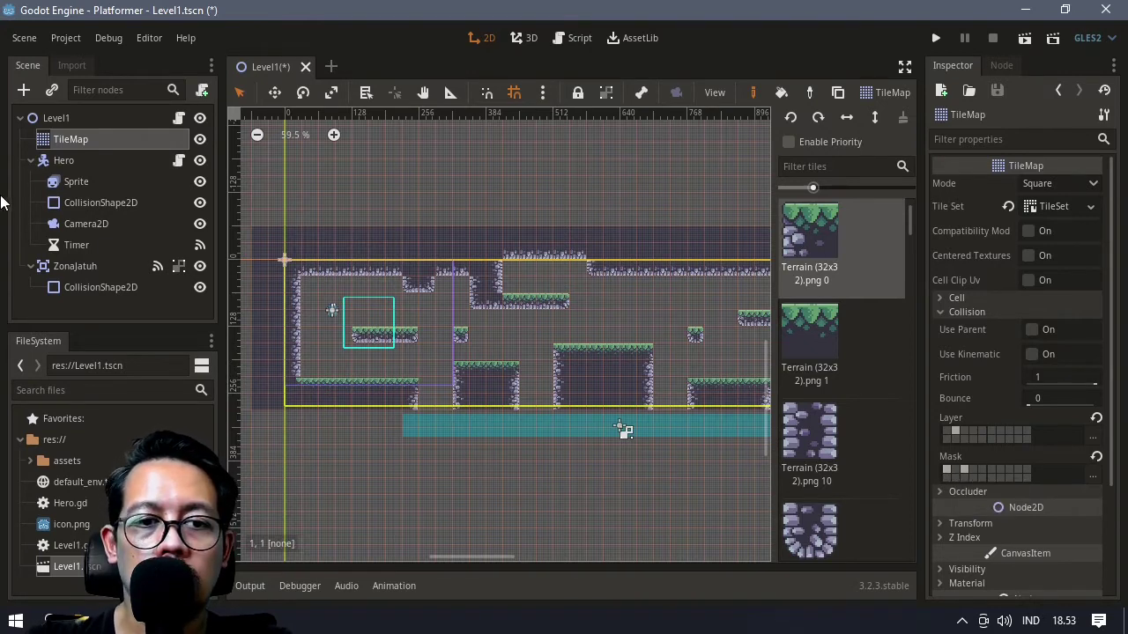
Set the Hero node's collision mask to Level, Musuh, Barang and ZonaJatuh, with the Hero bit switched off
click(87, 160)
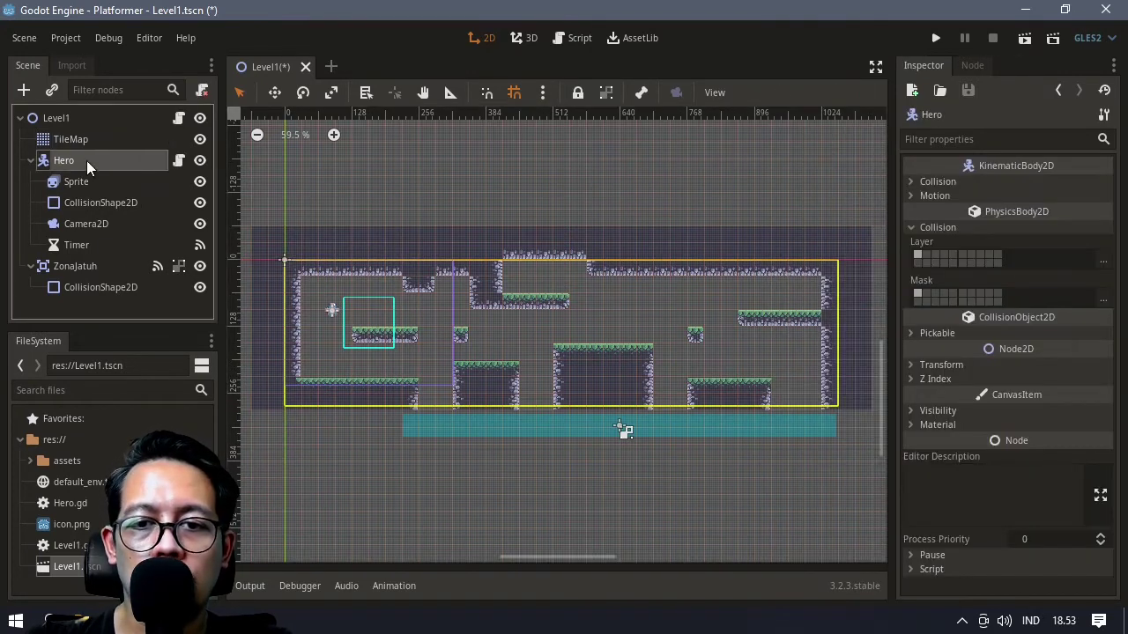
click(918, 295)
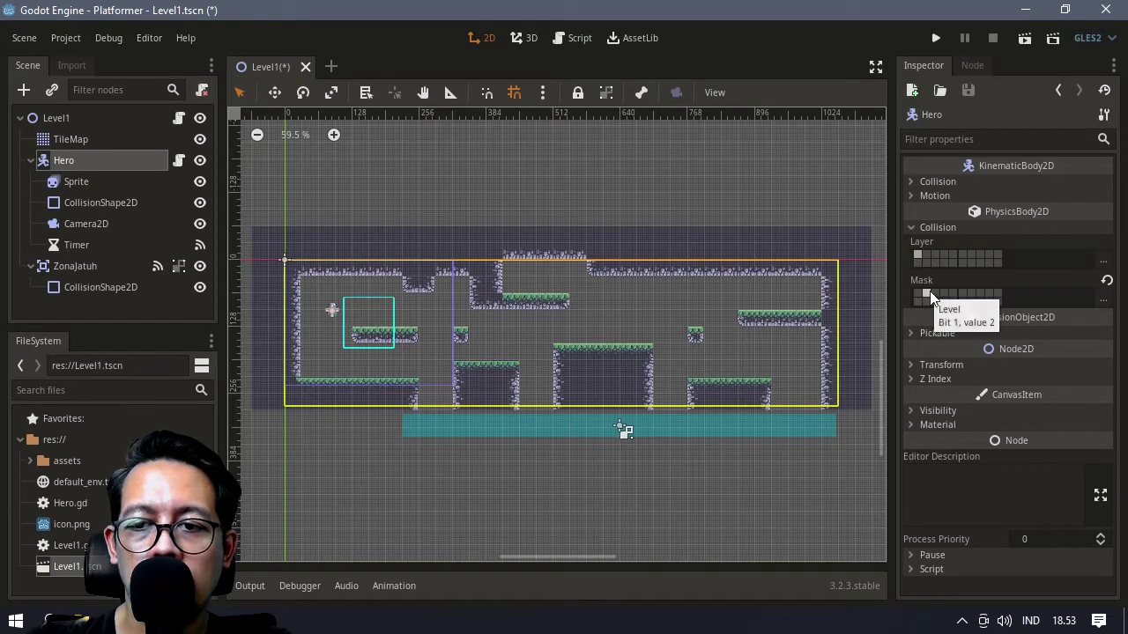
click(933, 292)
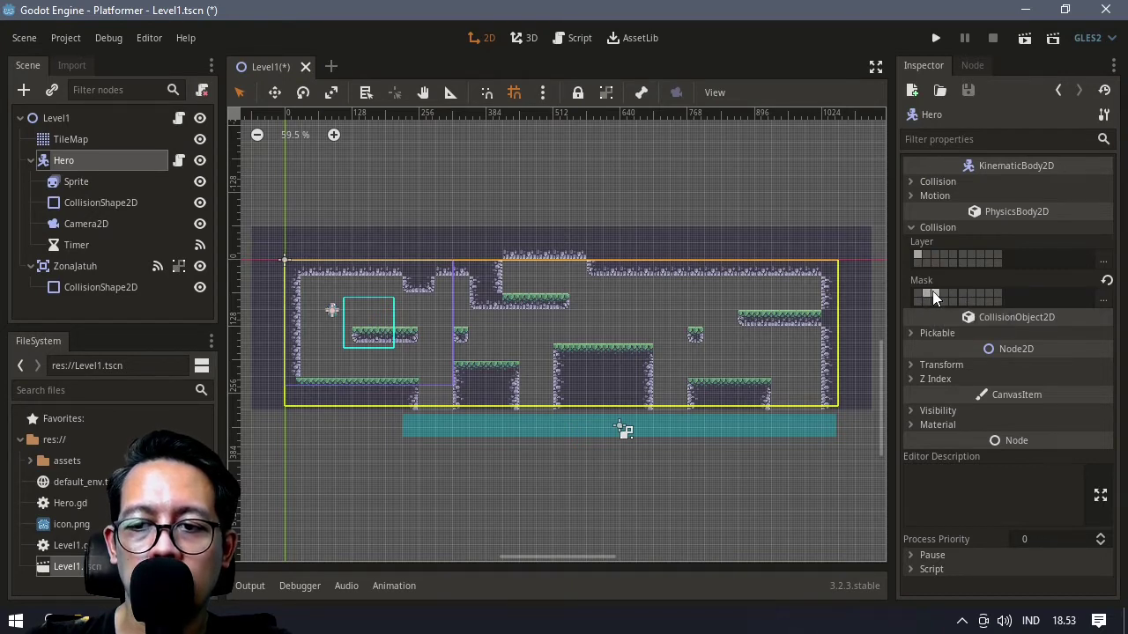
click(943, 292)
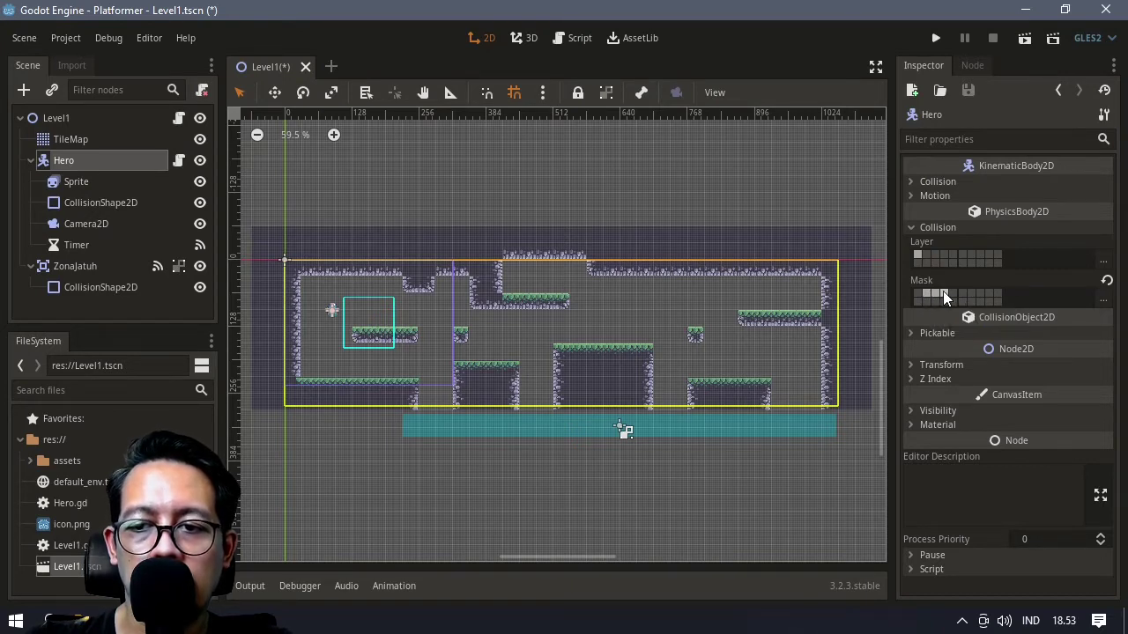
click(953, 295)
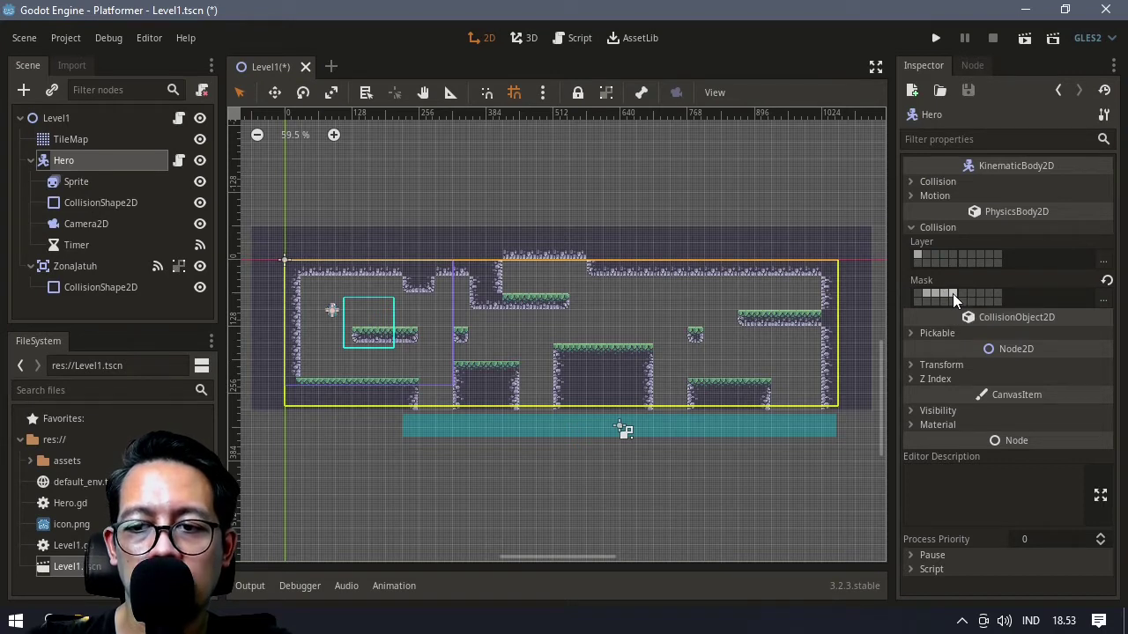
Set the ZonaJatuh area's collision layer to ZonaJatuh only and add Musuh to its mask alongside Hero
click(66, 268)
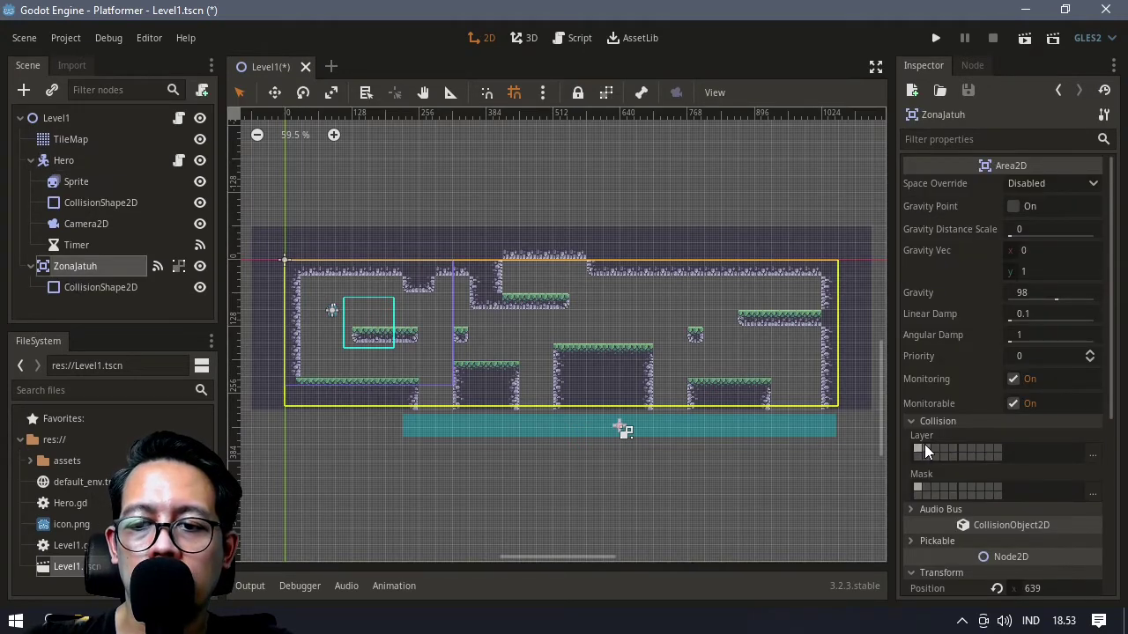
click(953, 448)
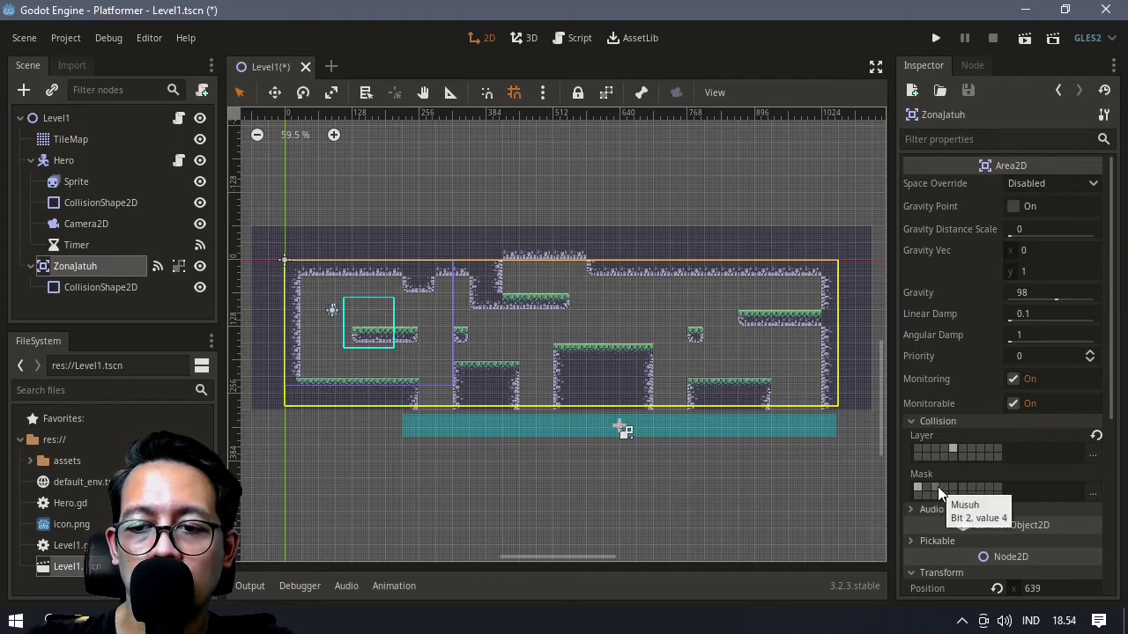
click(936, 487)
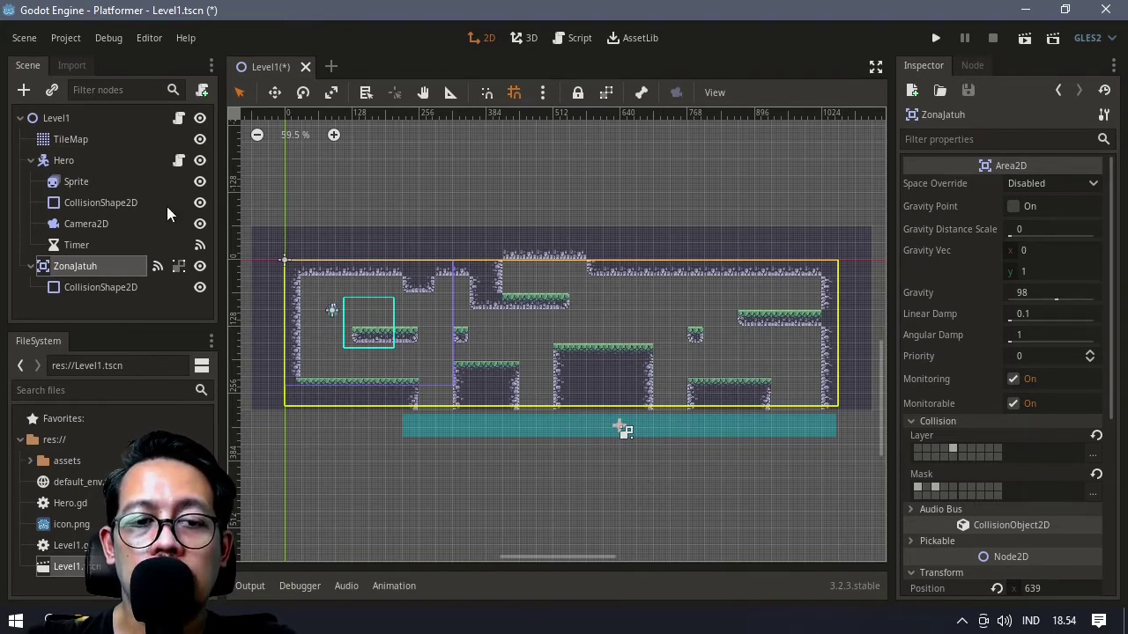
Review the collision layer and mask assignments of the TileMap and the Hero node
click(73, 140)
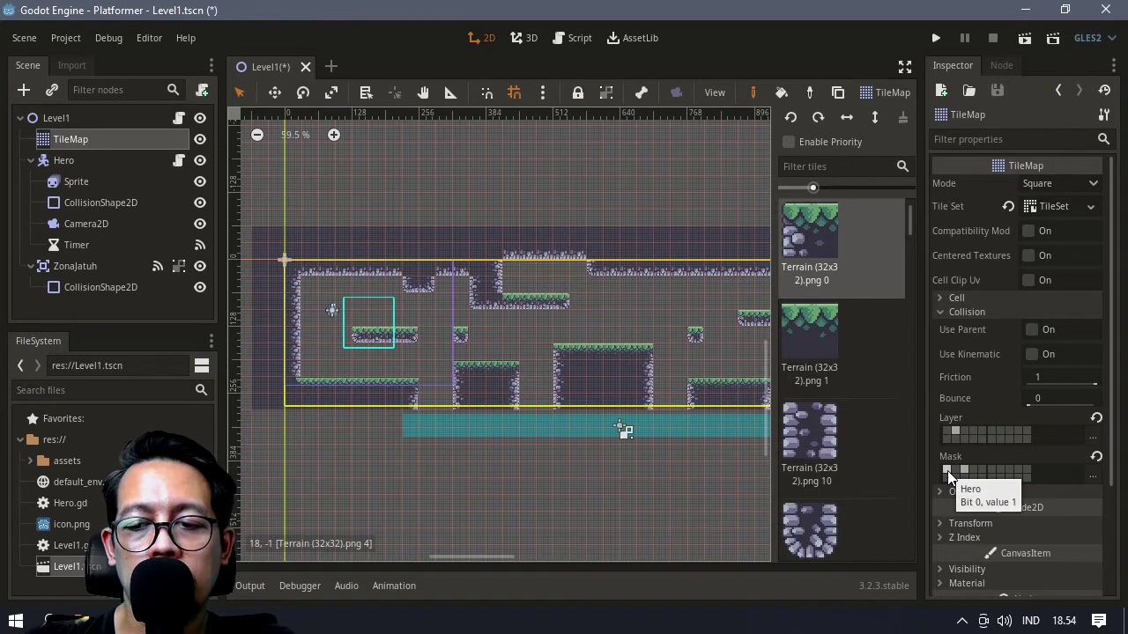
click(68, 161)
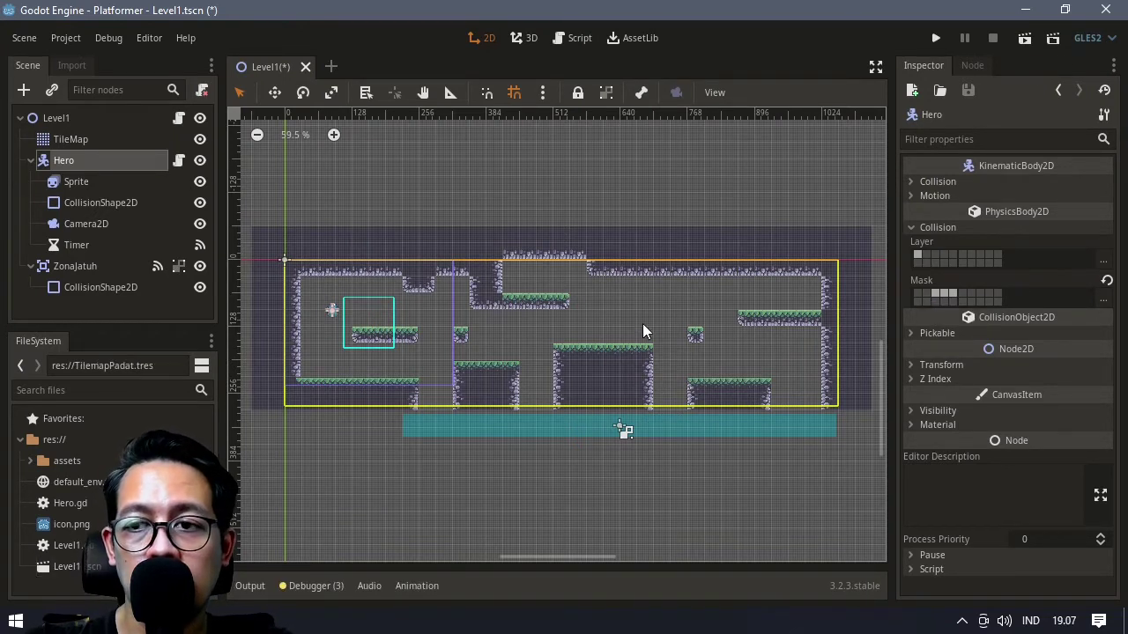
Run the scene to test the hero against the level with the Level and Hero mask bits off, and close the game window
click(1024, 38)
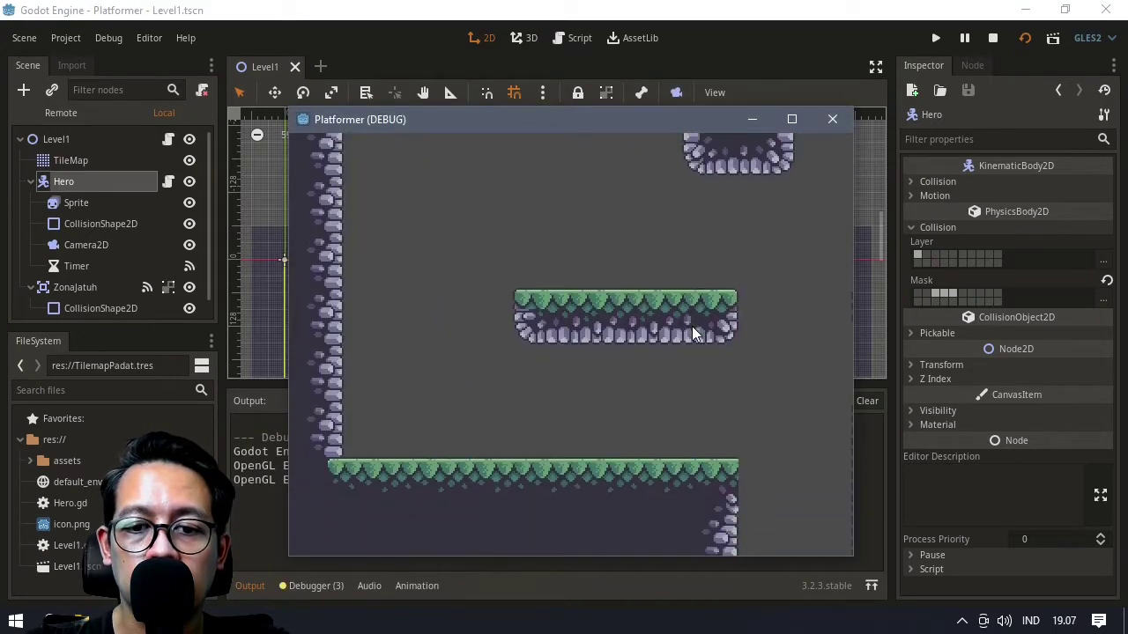
click(831, 121)
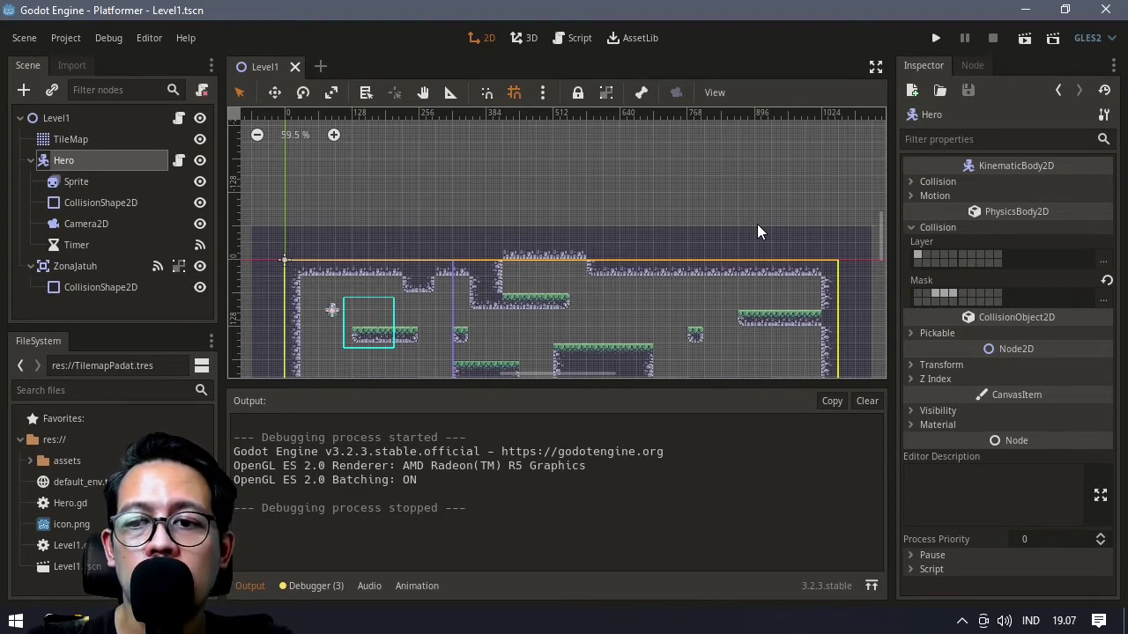
Switch the Level bit back on in the Hero's collision mask and the Hero bit back on in the TileMap's mask
click(925, 297)
click(93, 138)
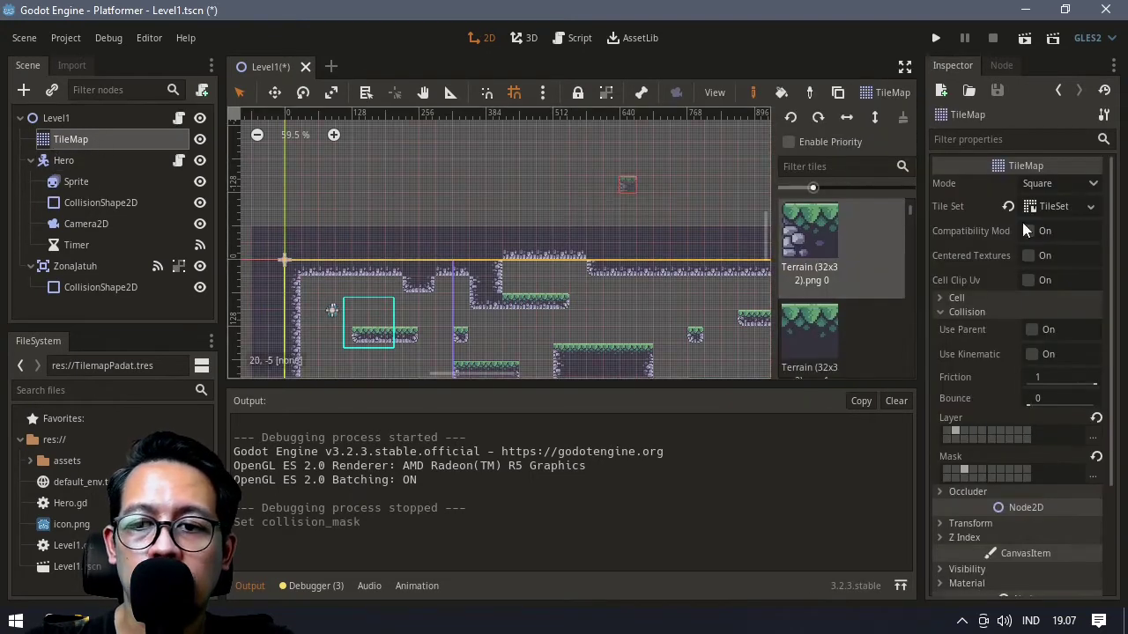
click(947, 469)
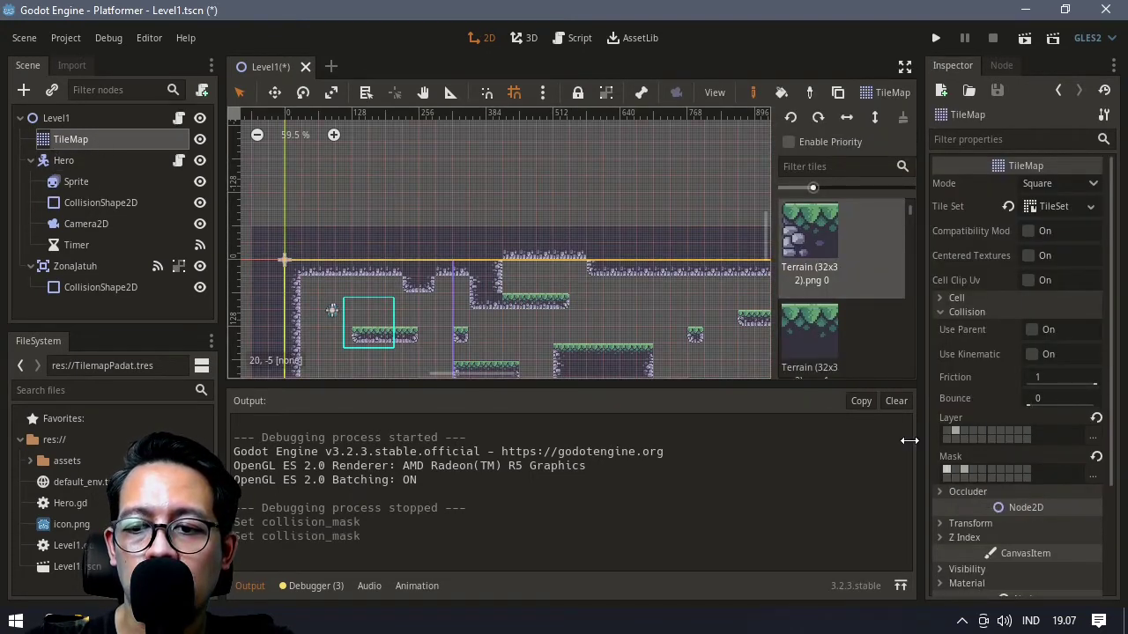
Run the scene again and move the hero right and left and jump to test the restored collisions
click(1022, 38)
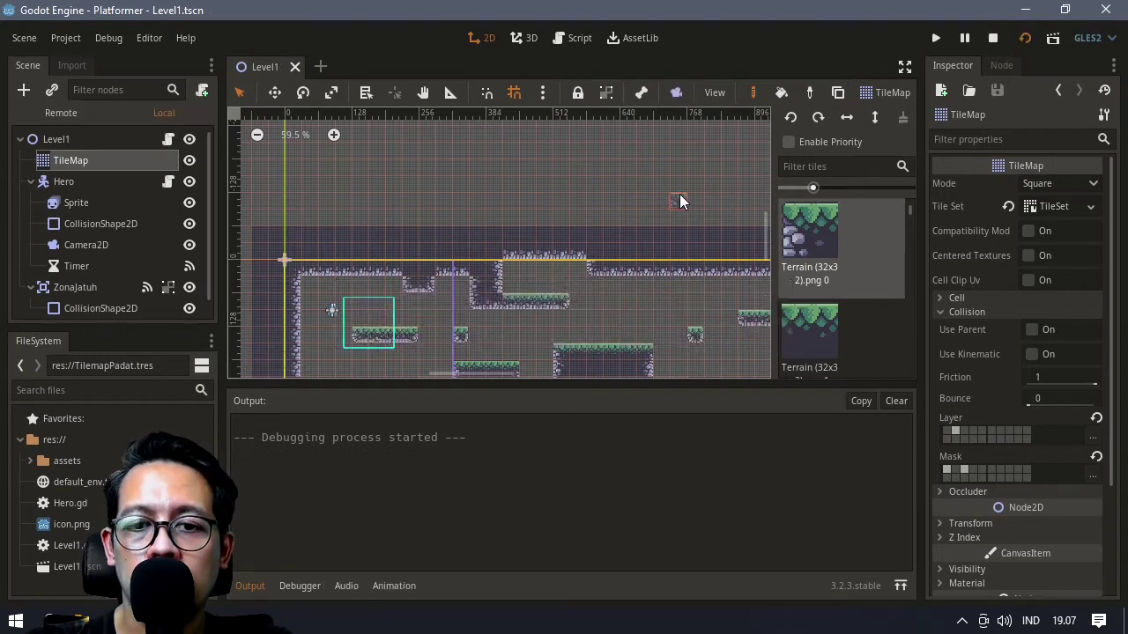
key(Right)
key(Left)
key(Up)
key(Right)
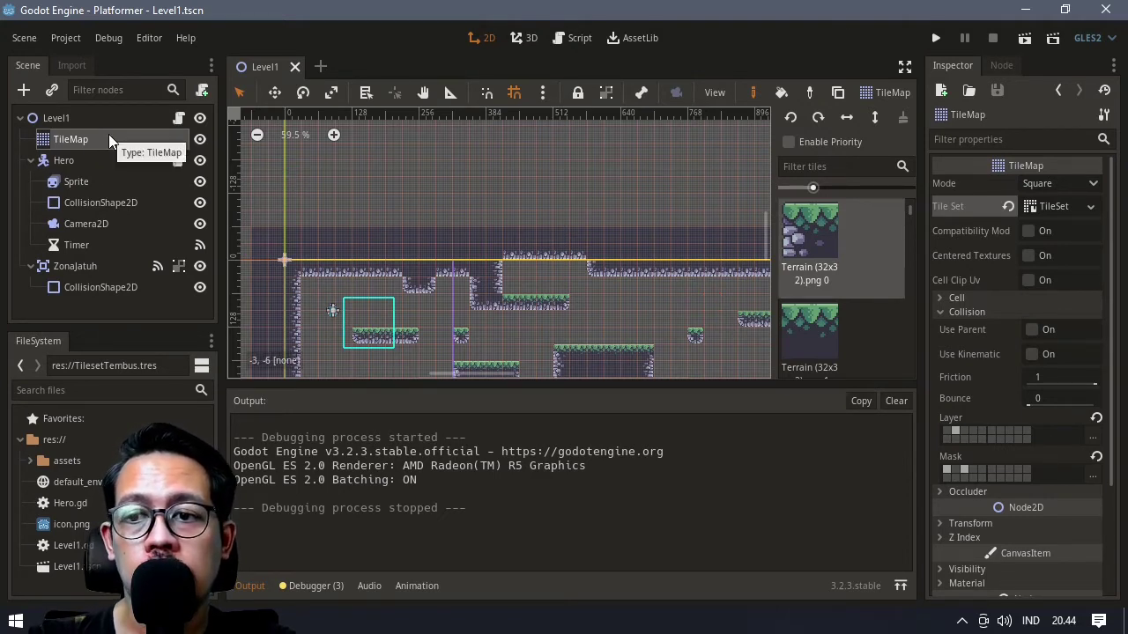
Examine the collision polygons of the individual terrain tiles in the TileMap's tile set
click(1054, 209)
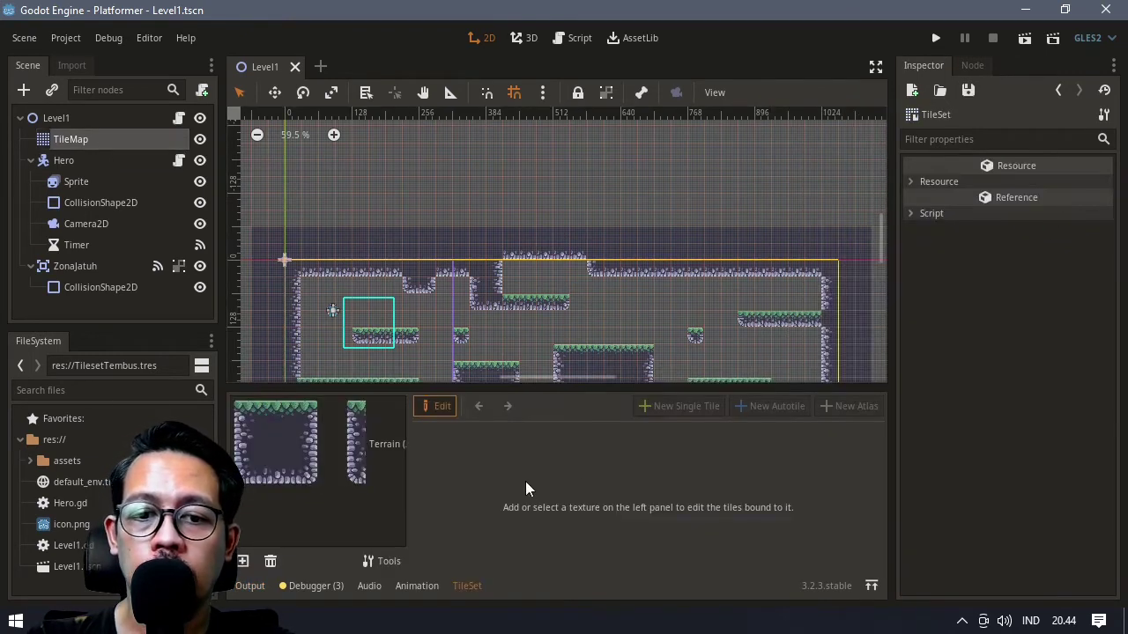
click(276, 430)
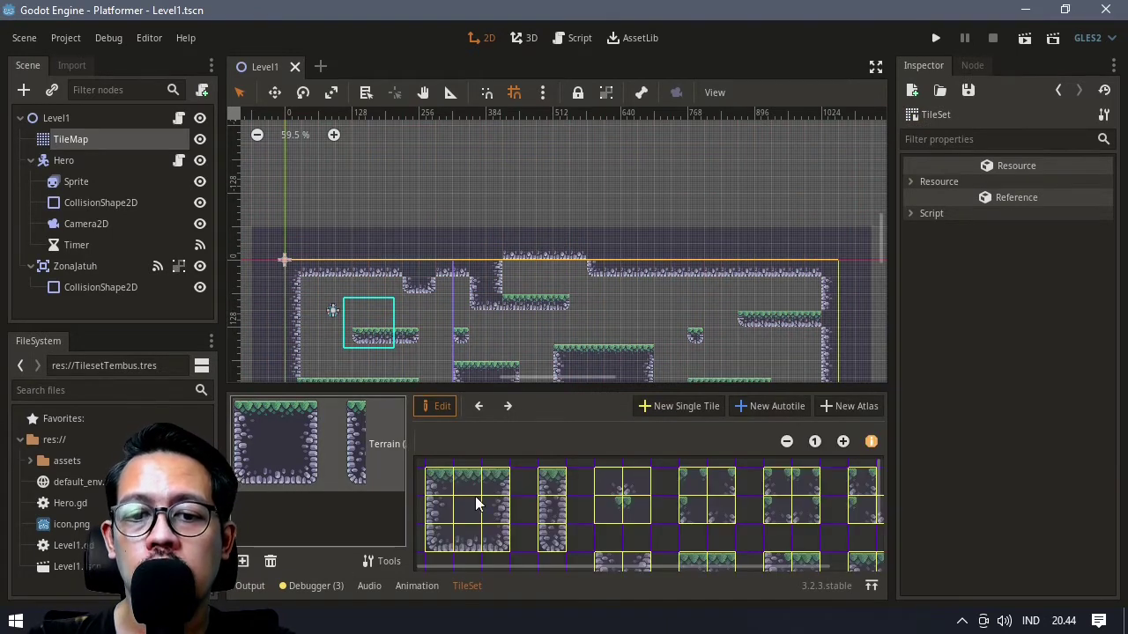
click(436, 491)
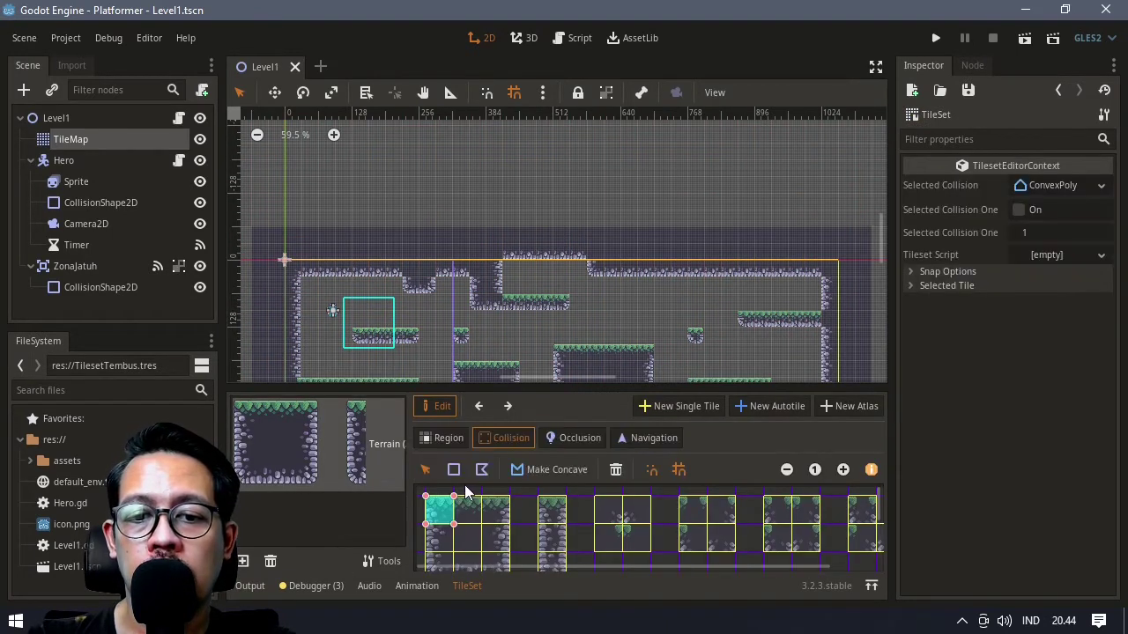
click(454, 509)
click(496, 511)
click(500, 543)
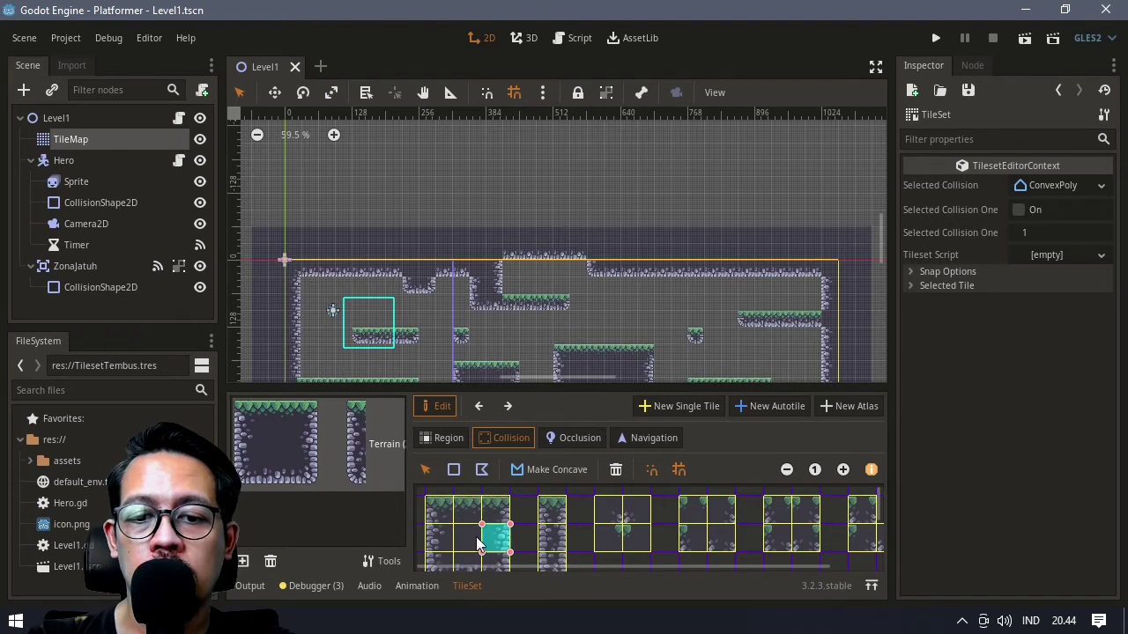
click(476, 541)
click(446, 541)
click(438, 518)
click(467, 519)
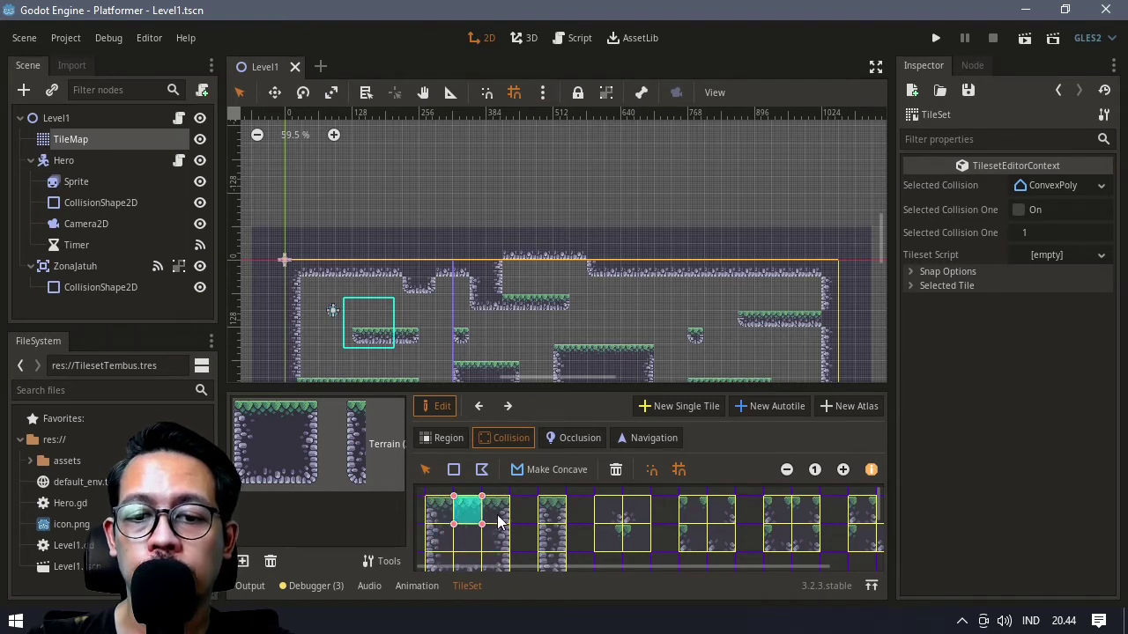
click(495, 520)
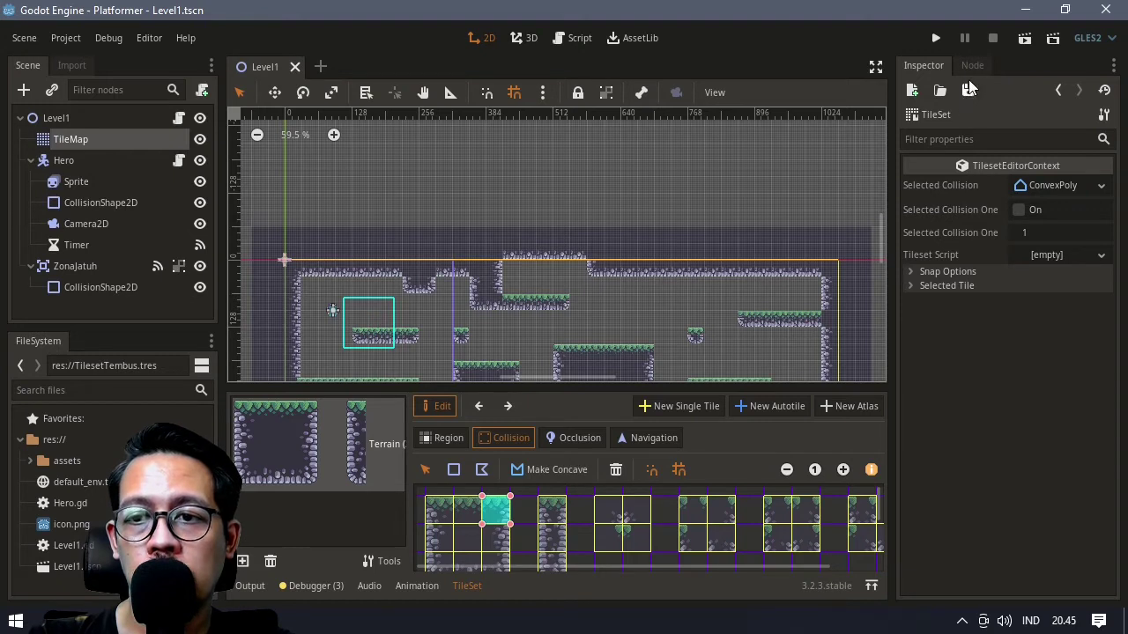
Save the TileMap's tile set as TilesetPadat.tres in the res:// folder and open the saved resource
click(68, 141)
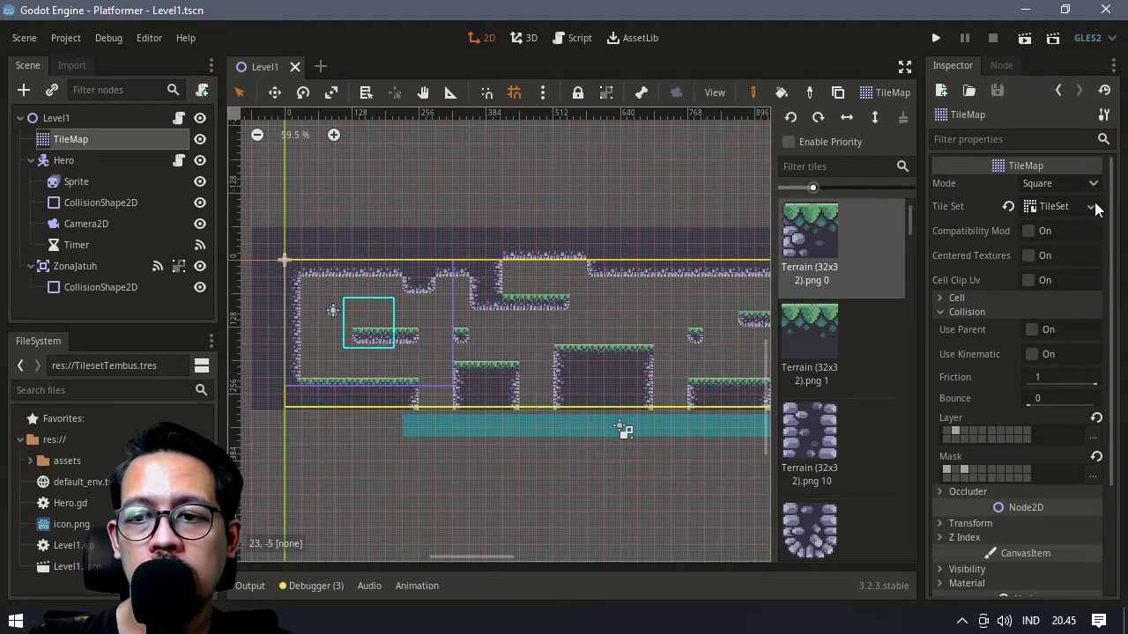
click(1093, 206)
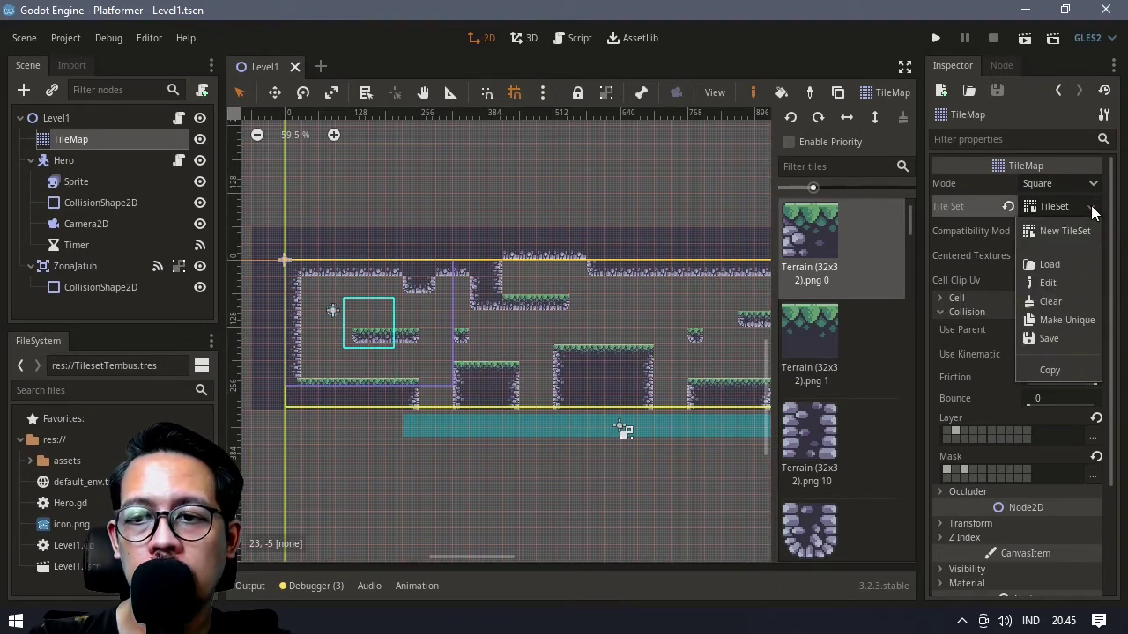
click(1058, 340)
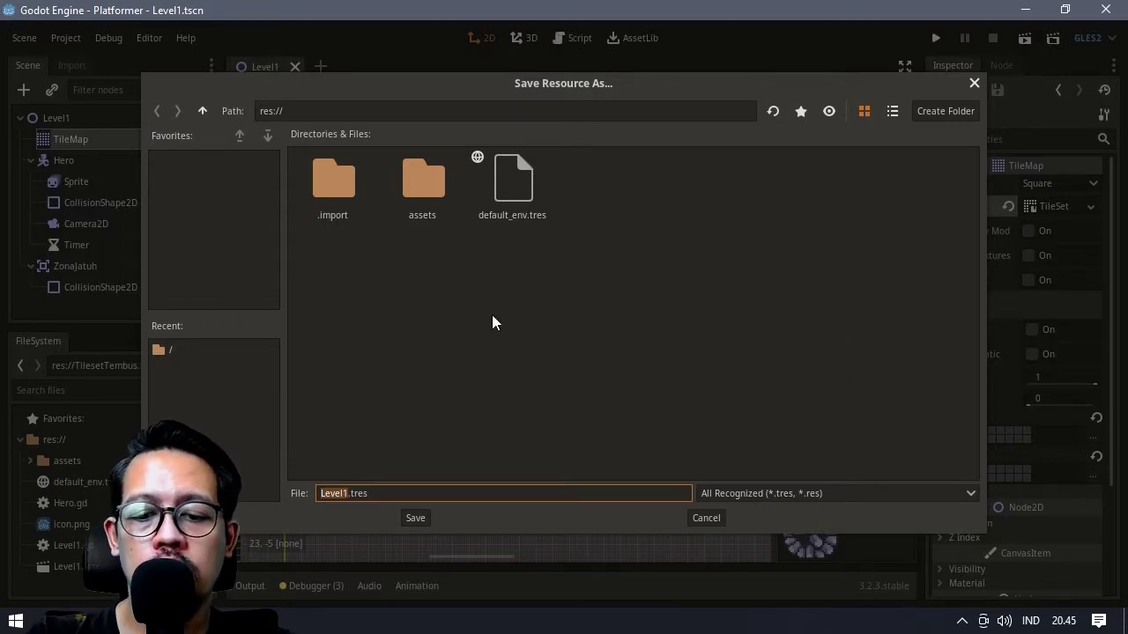
text(TilesetPadat)
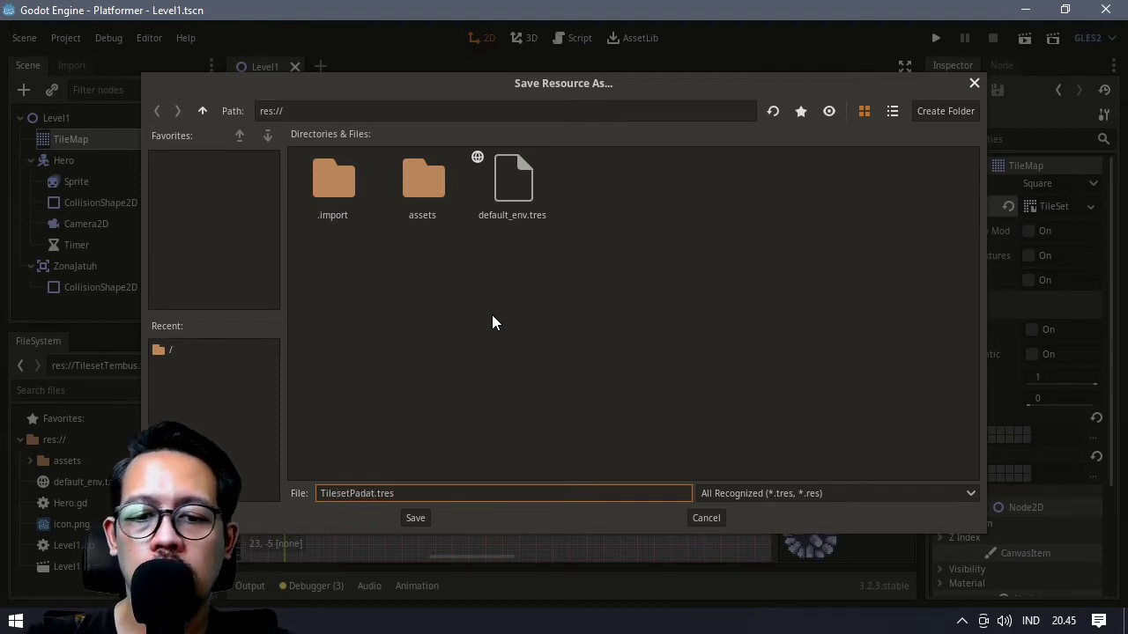
click(415, 518)
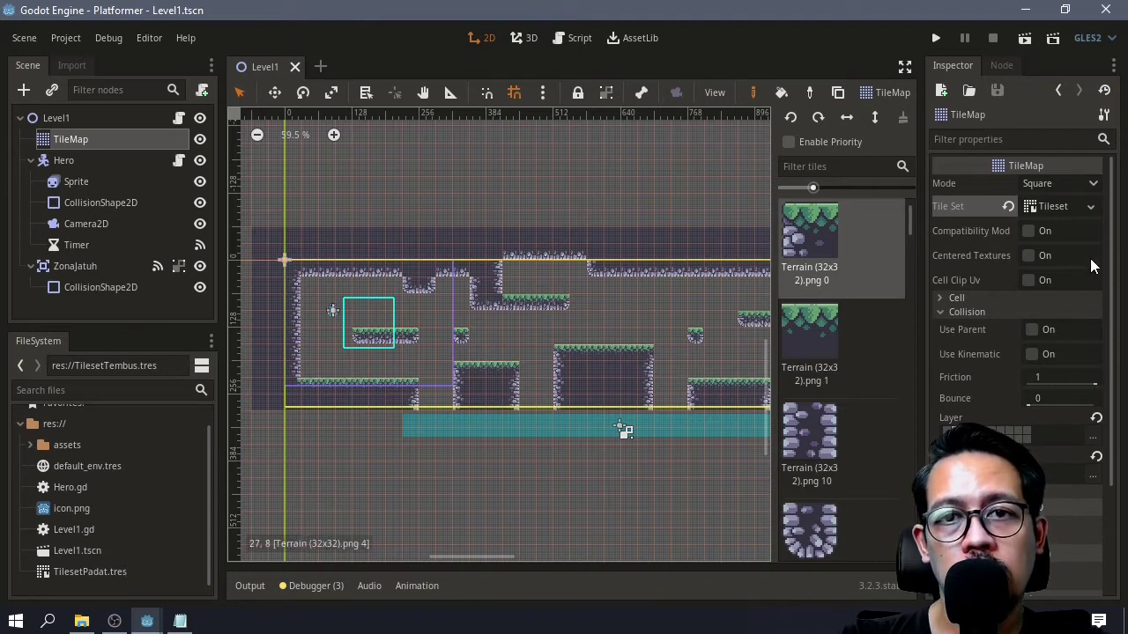
click(144, 566)
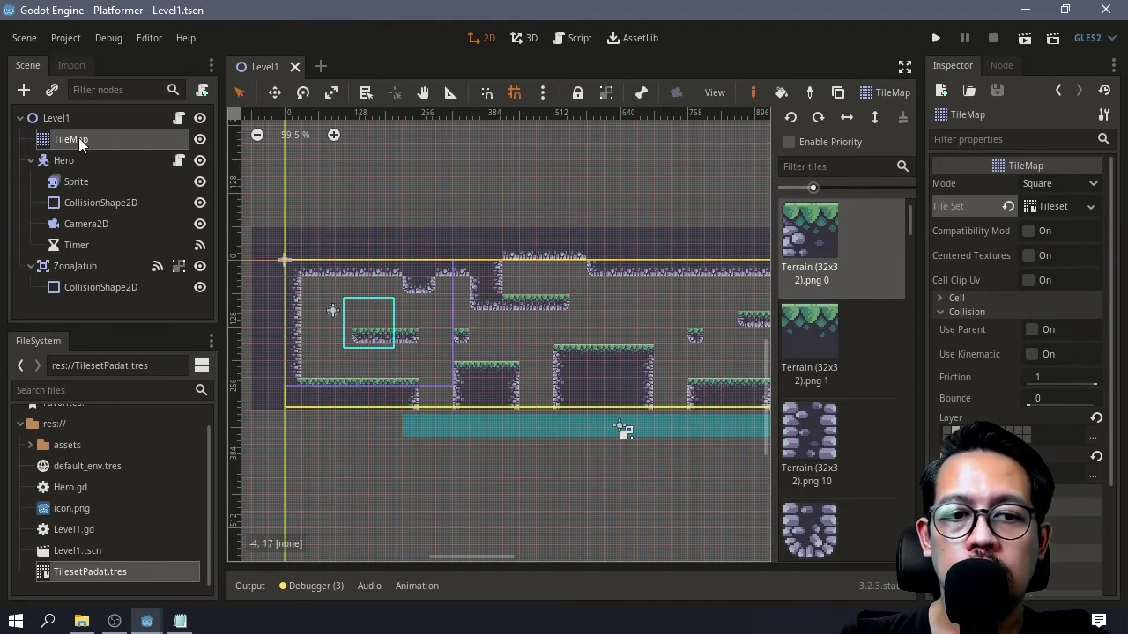
click(1060, 207)
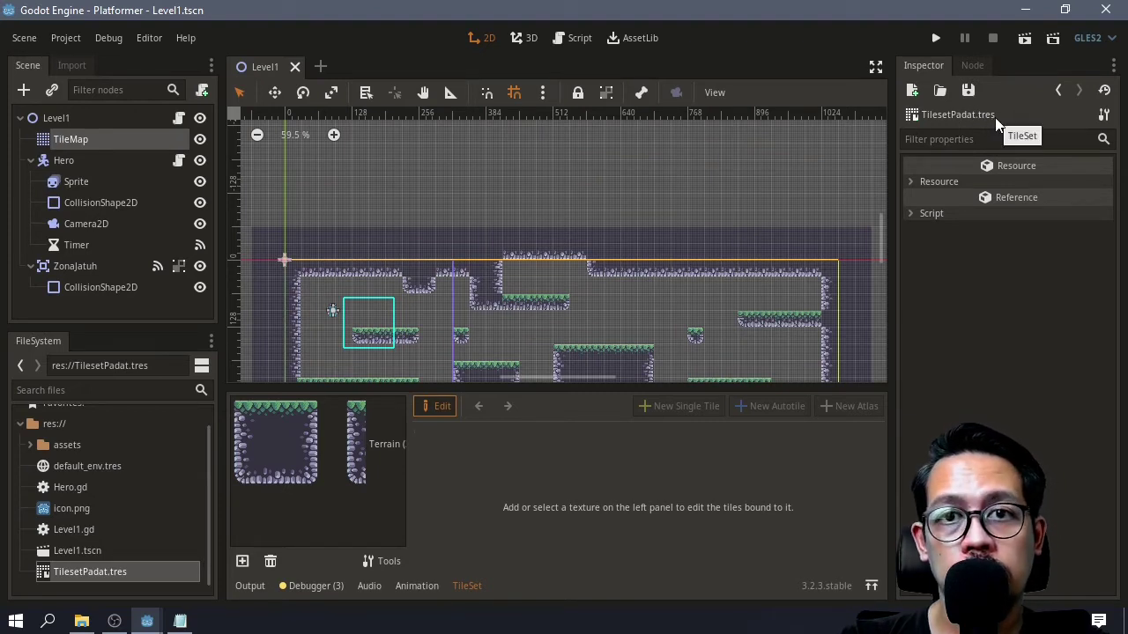
Duplicate TilesetPadat.tres in the project files as TilesetTembus.tres
right_click(84, 574)
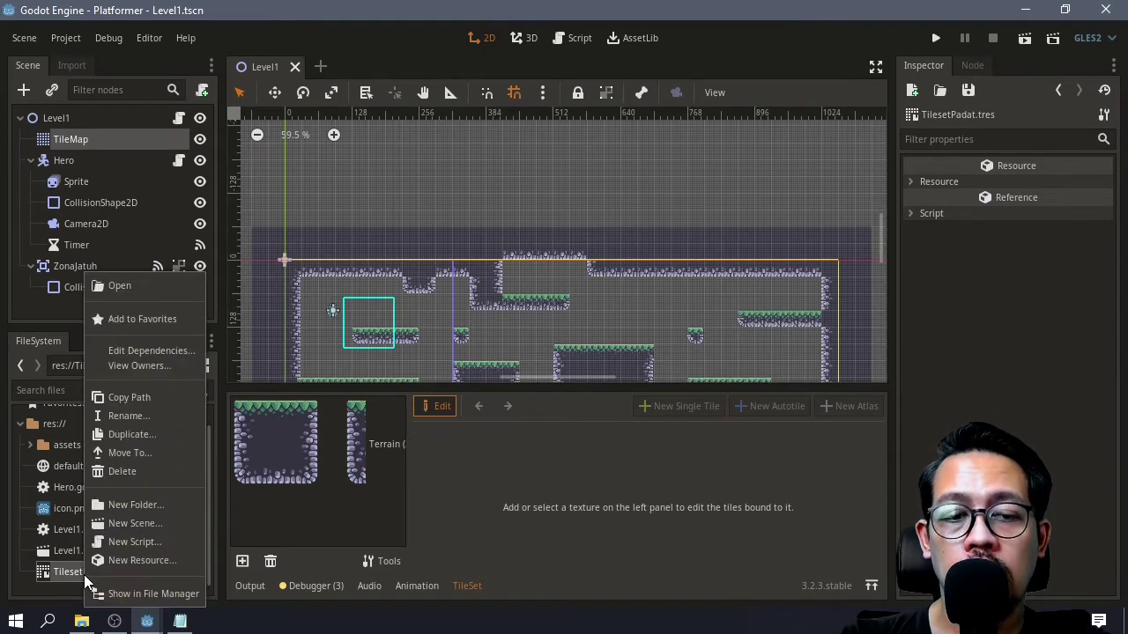
click(123, 436)
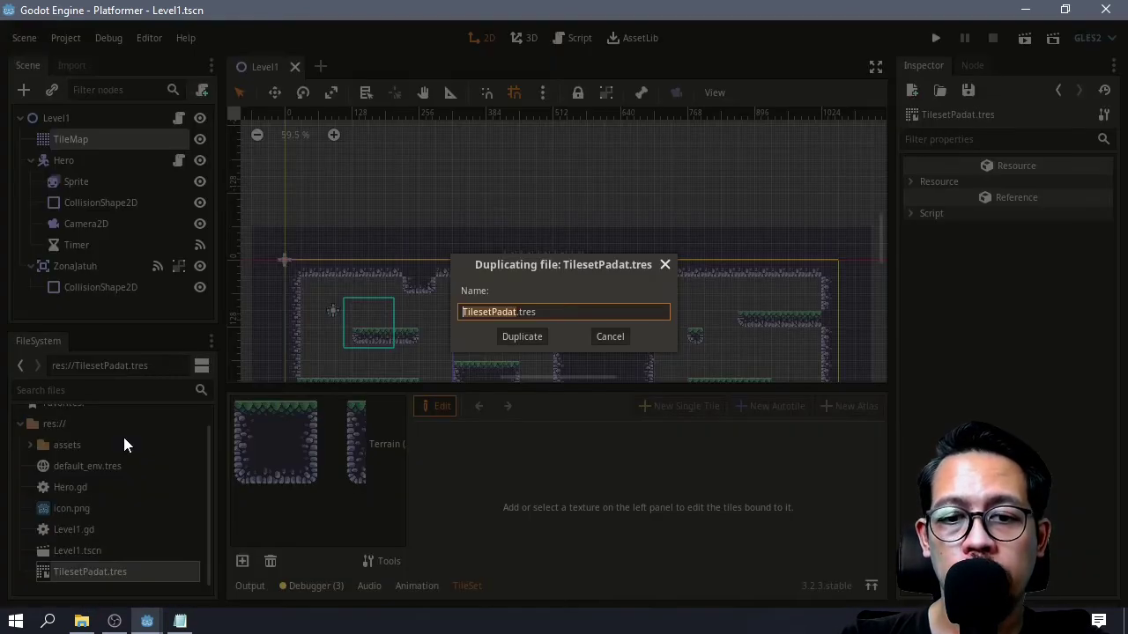
text(Tileset)
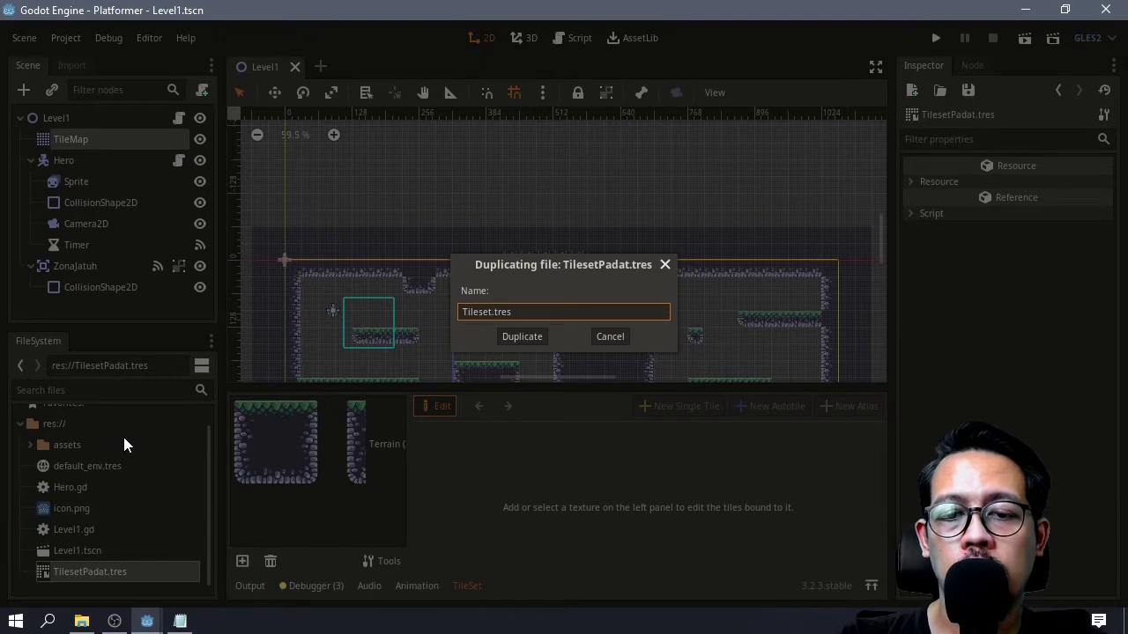
text(Tembus)
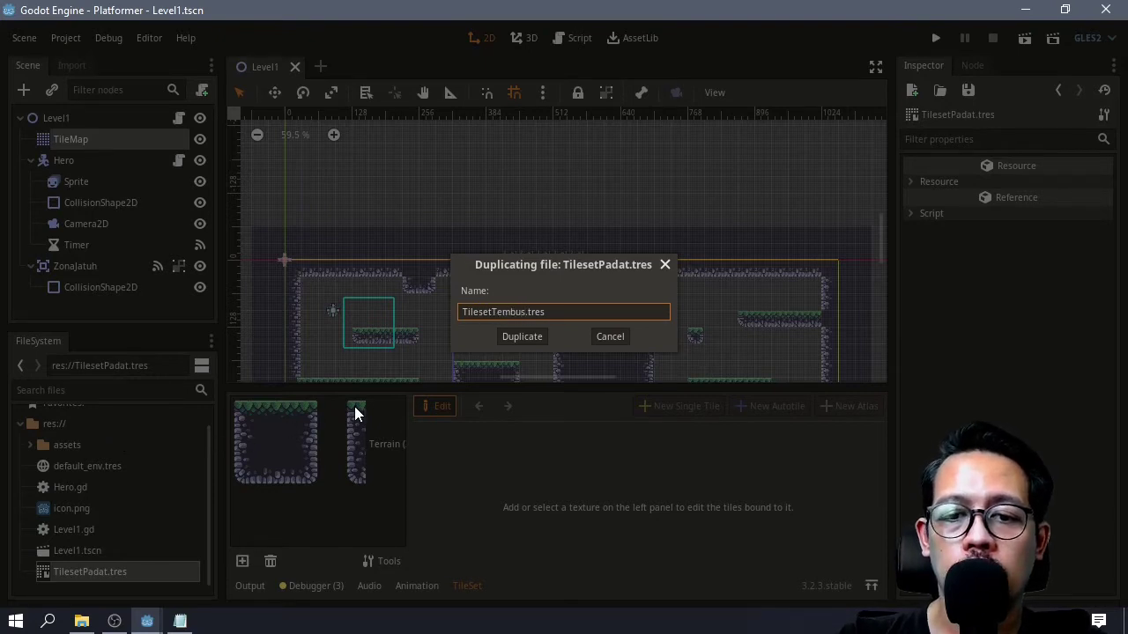
click(518, 341)
scroll(145, 545, down, 1)
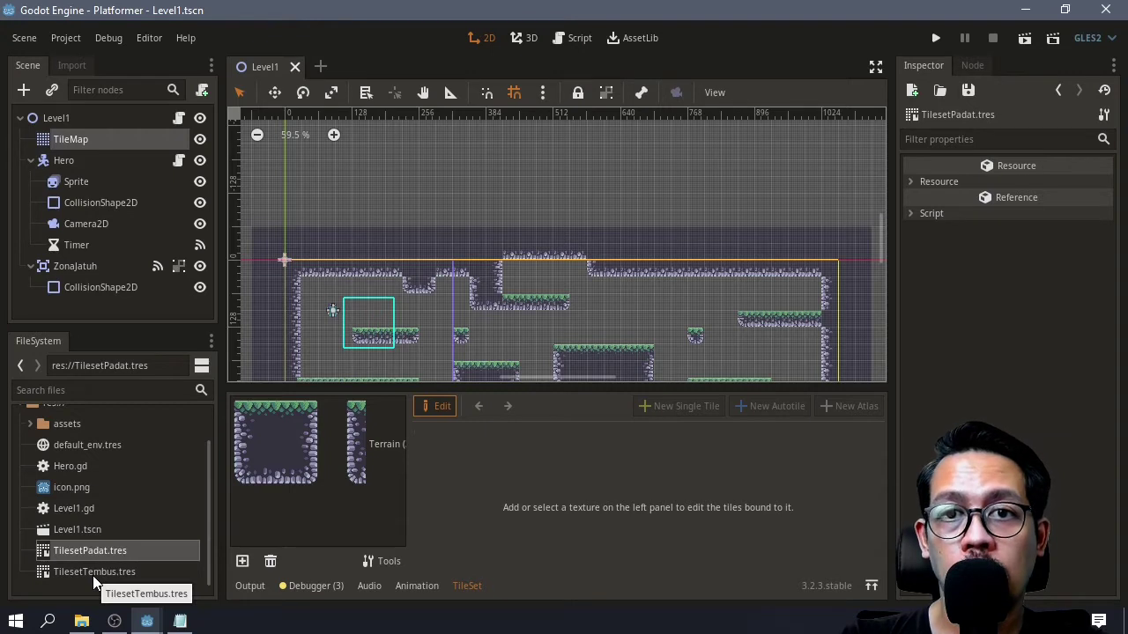
Add a second TileMap node under Level1 and place it directly below the existing TileMap in the scene tree
click(80, 142)
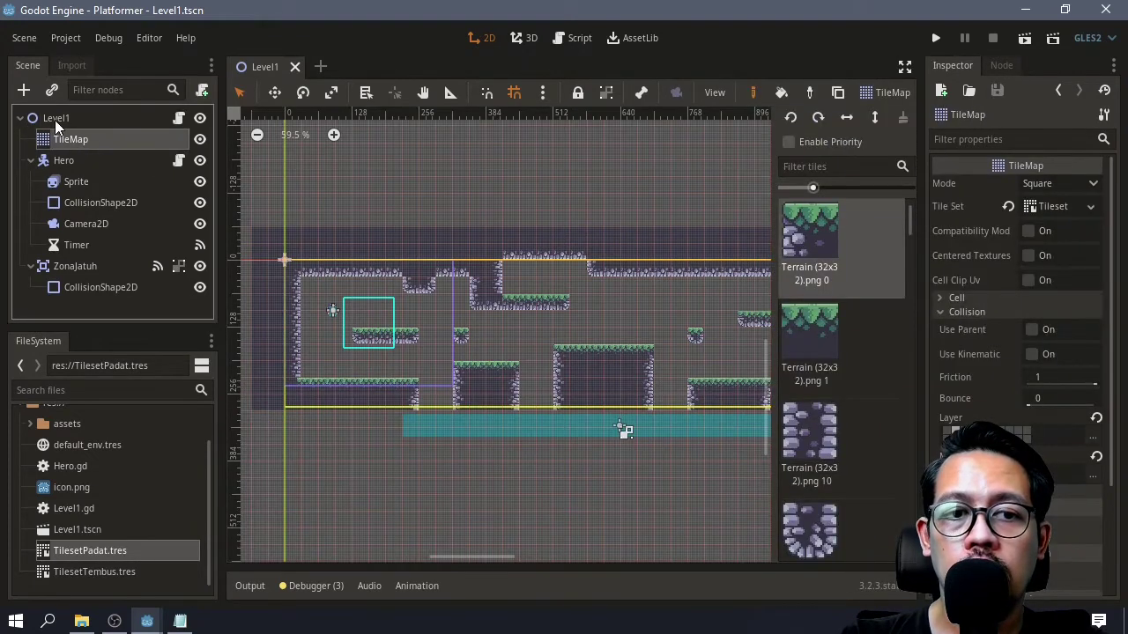
click(54, 120)
click(24, 89)
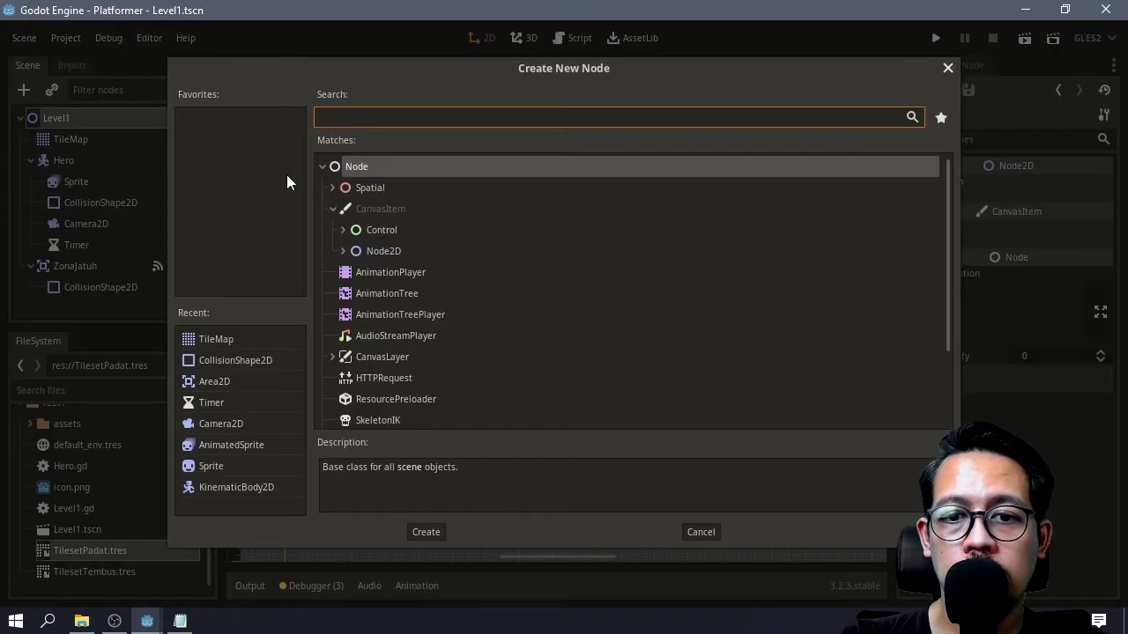
text(TIlemap)
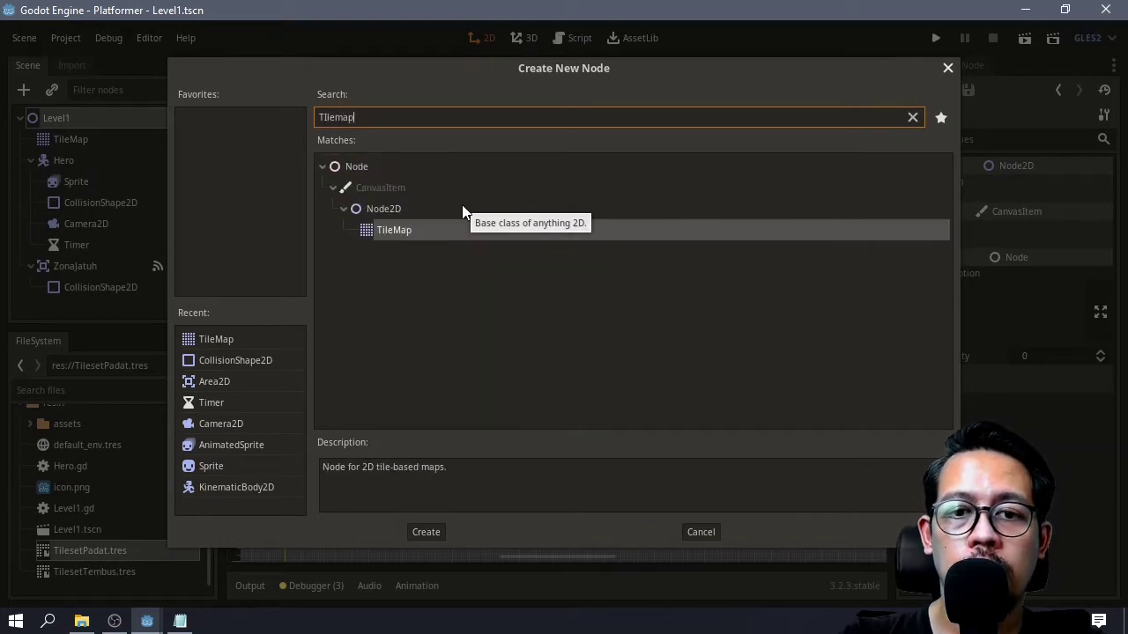
double_click(414, 229)
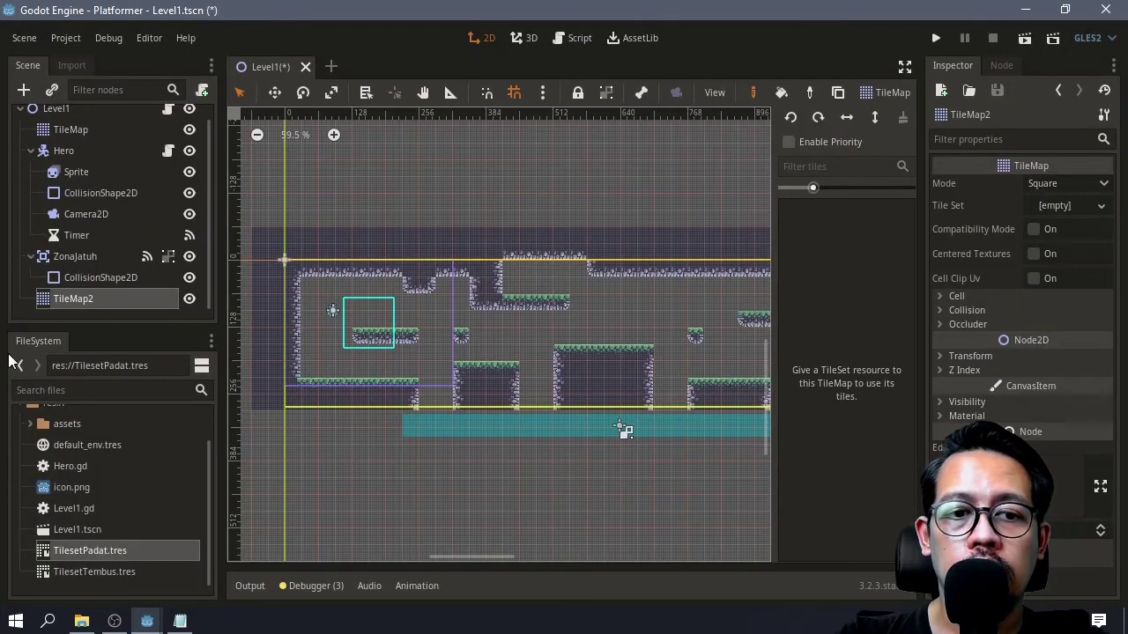
drag(71, 304, 66, 144)
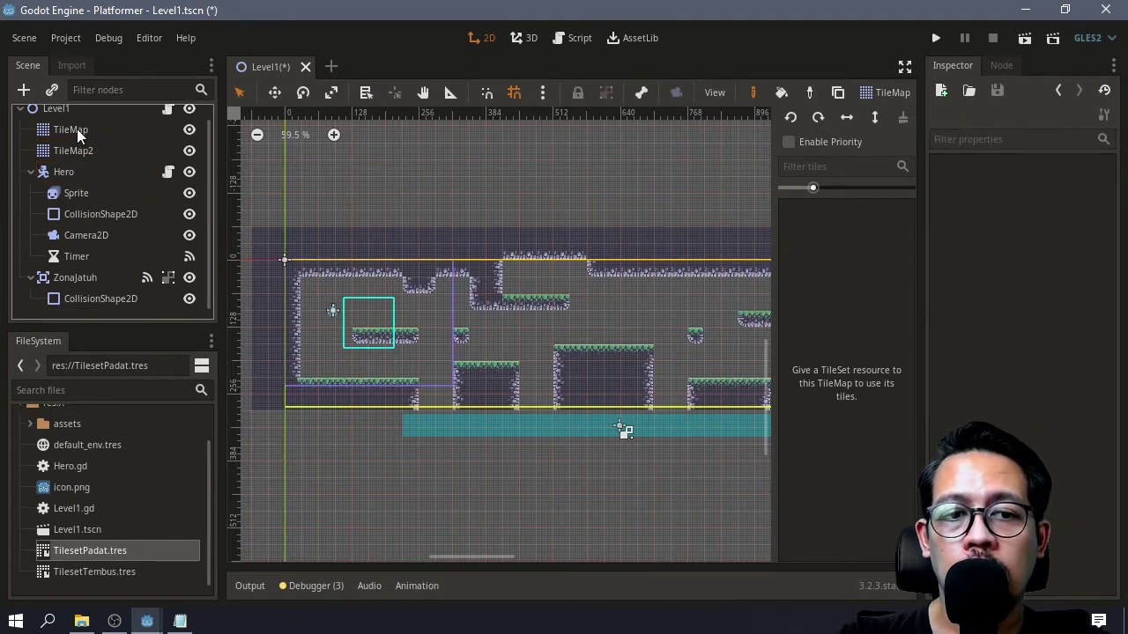
Rename the original TileMap node as TileMapPadat
click(76, 129)
click(77, 128)
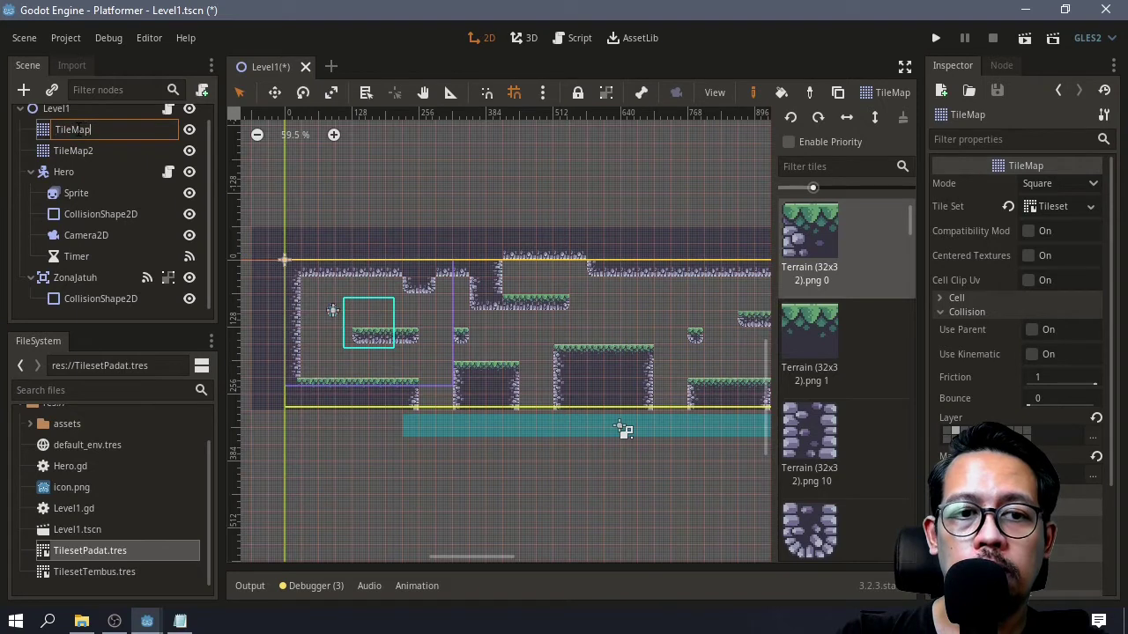
text(adat)
key(Return)
Rename the newly added TileMap node as TileMapTembus
key(Down)
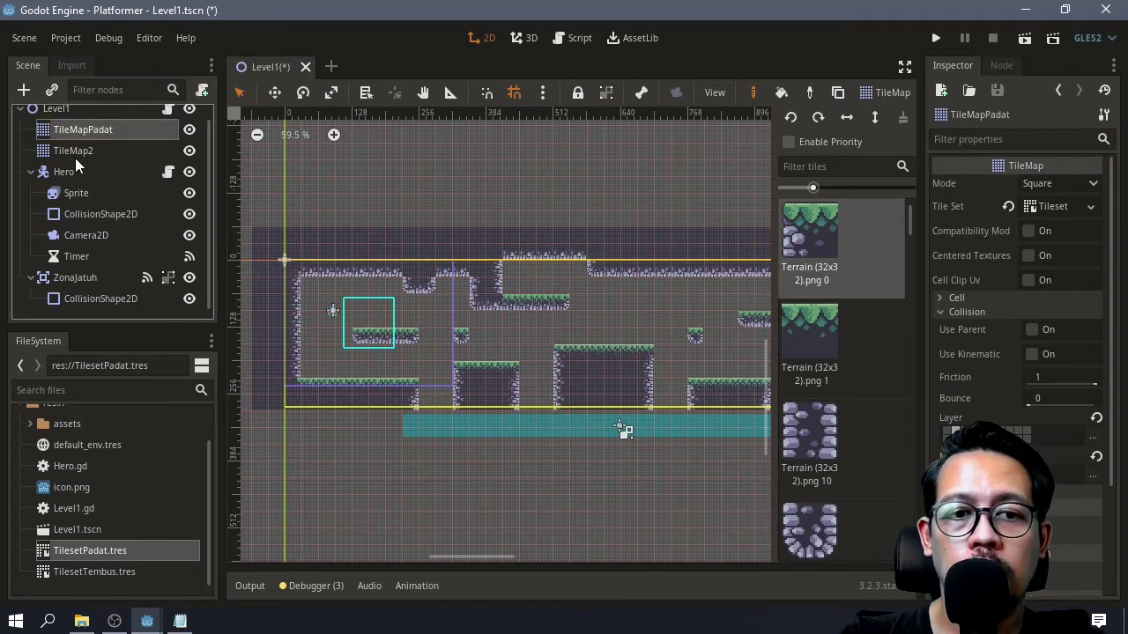
key(F2)
key(Right)
key(Right)
key(Right)
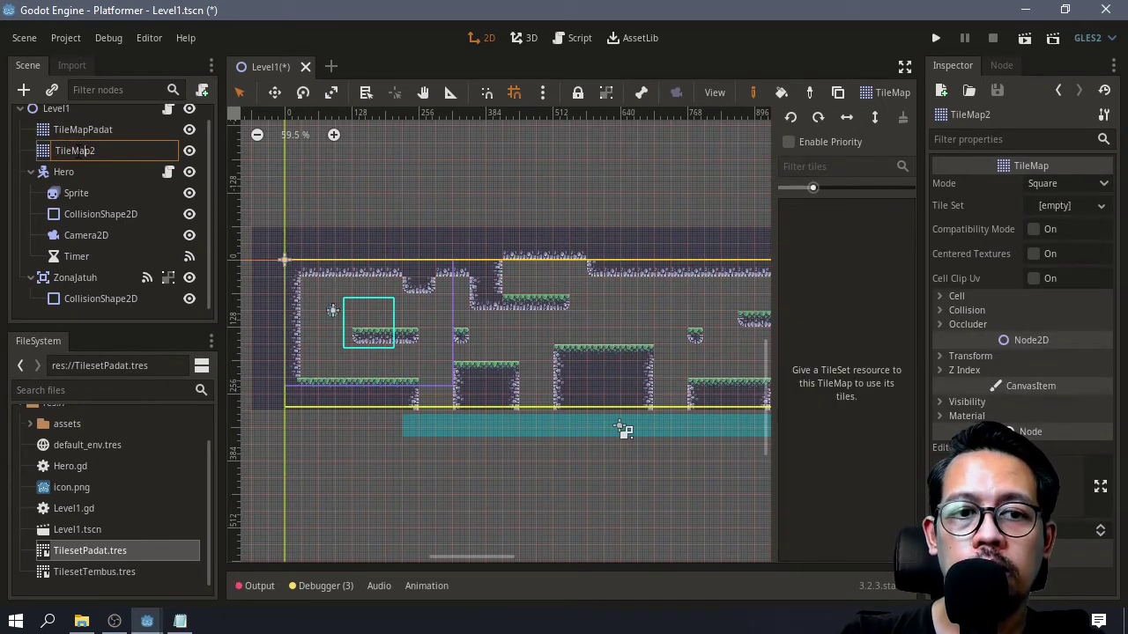
key(BackSpace)
text(Tembus)
key(Return)
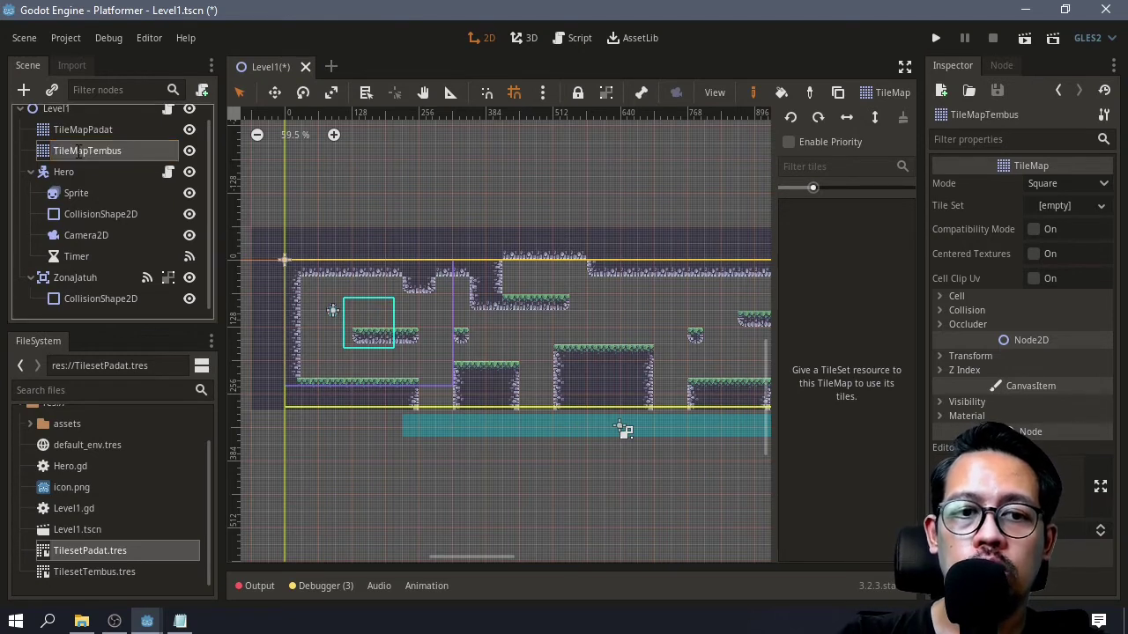
Assign TilesetTembus.tres as the tile set of the TileMapTembus node
click(81, 572)
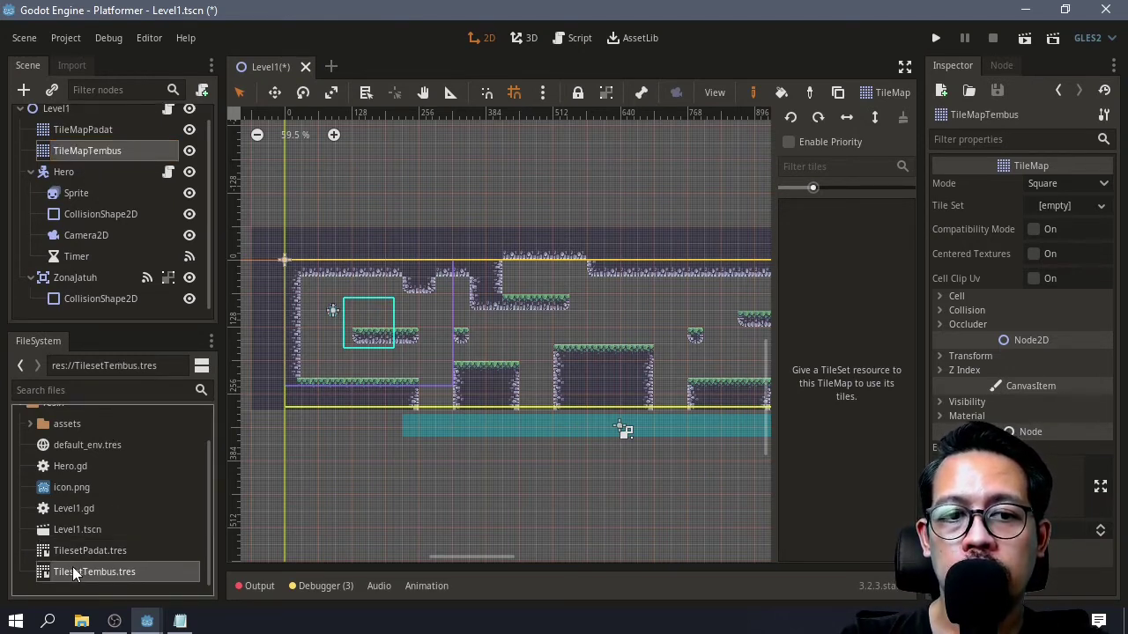
drag(78, 572, 1044, 213)
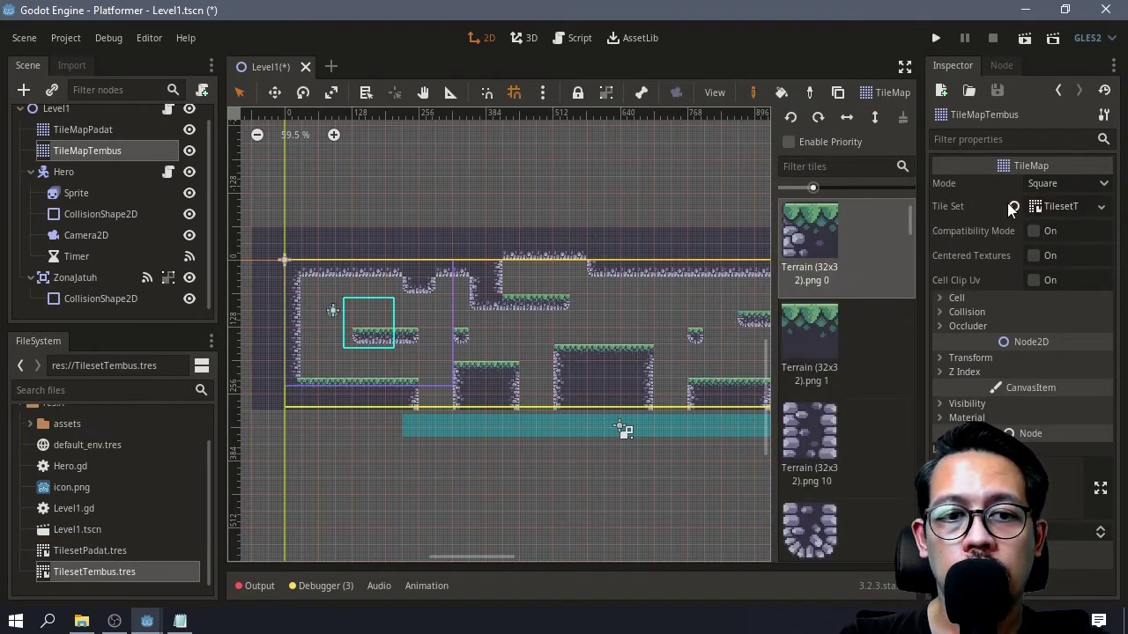
Check the tile sets assigned to the TileMapTembus and TileMapPadat nodes
click(1057, 207)
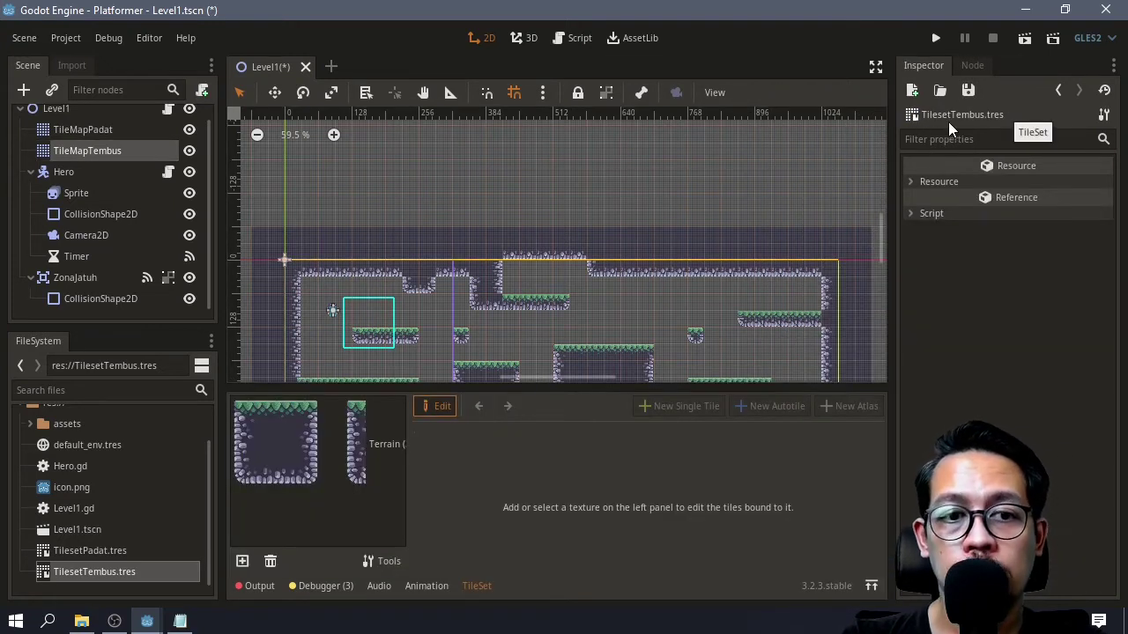
click(87, 130)
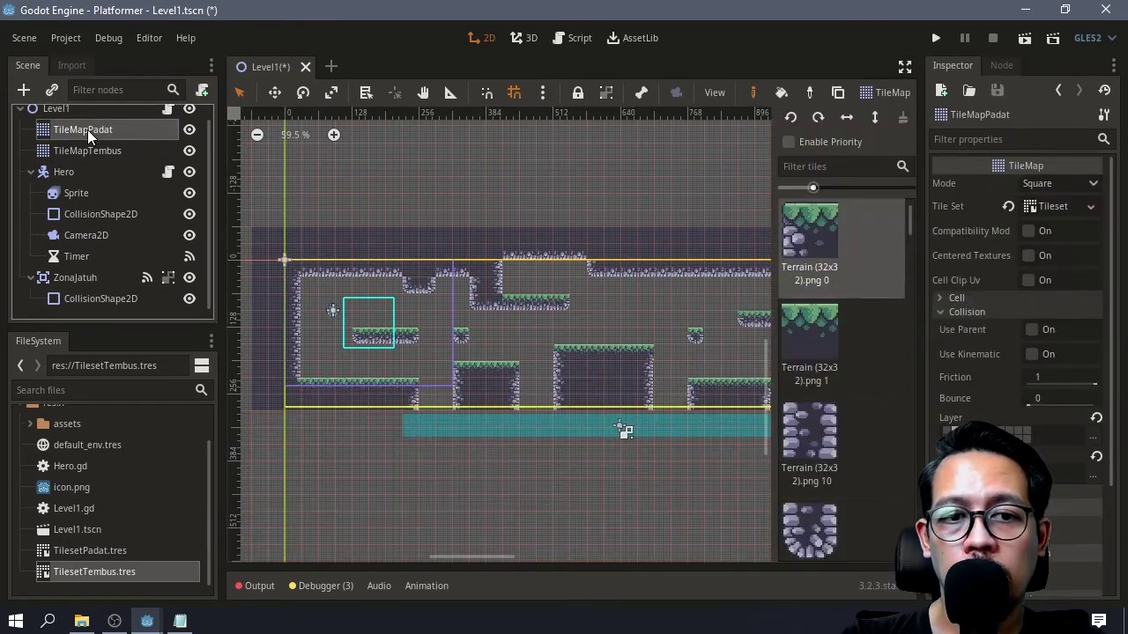
click(1056, 207)
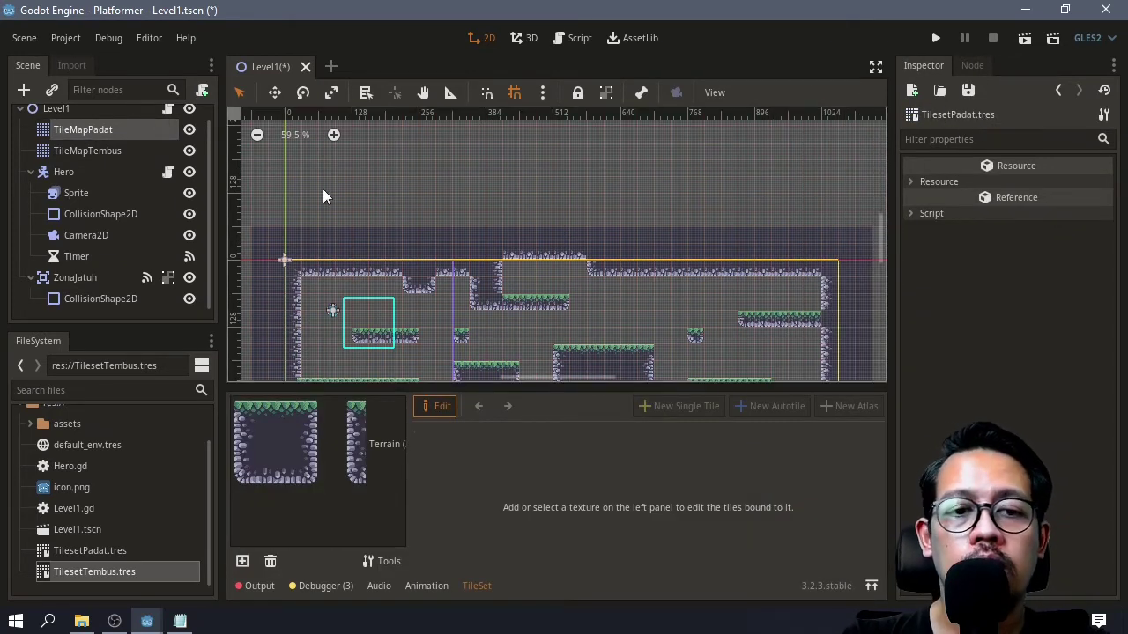
Open TileMapTembus's tile set with its terrain texture in an enlarged editor and view the collision polygons of the large block's tiles
click(79, 150)
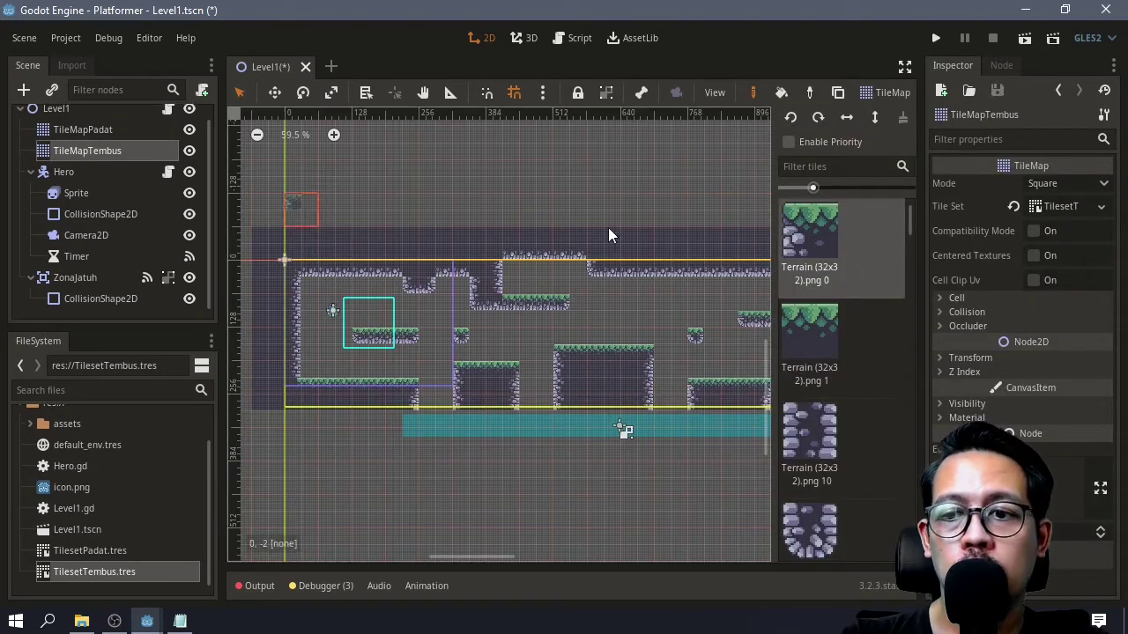
click(1061, 208)
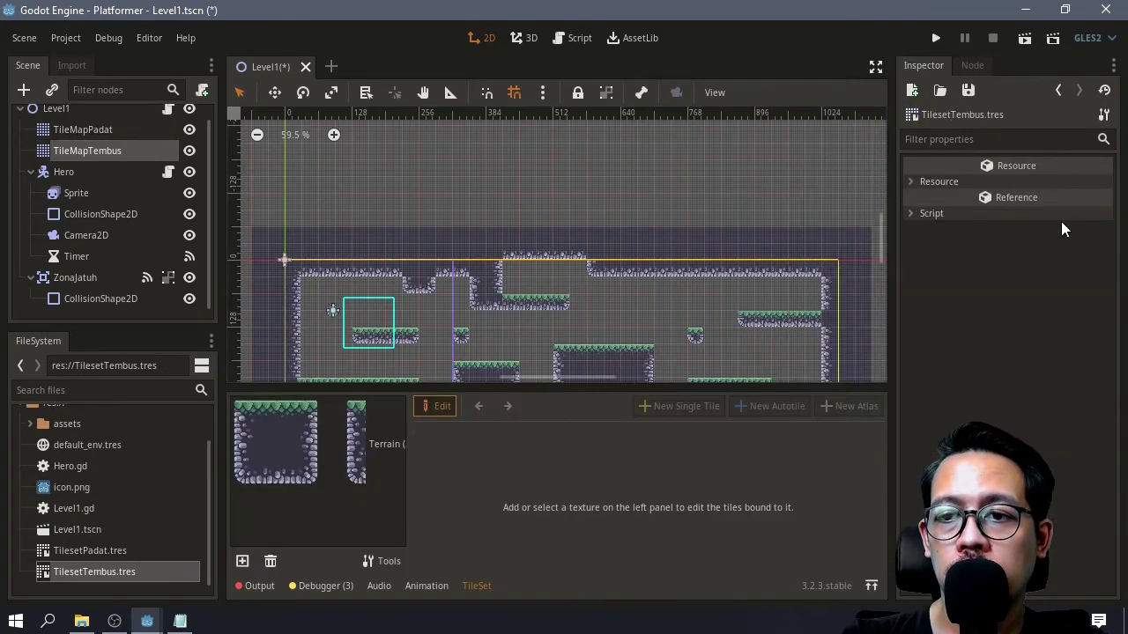
click(299, 439)
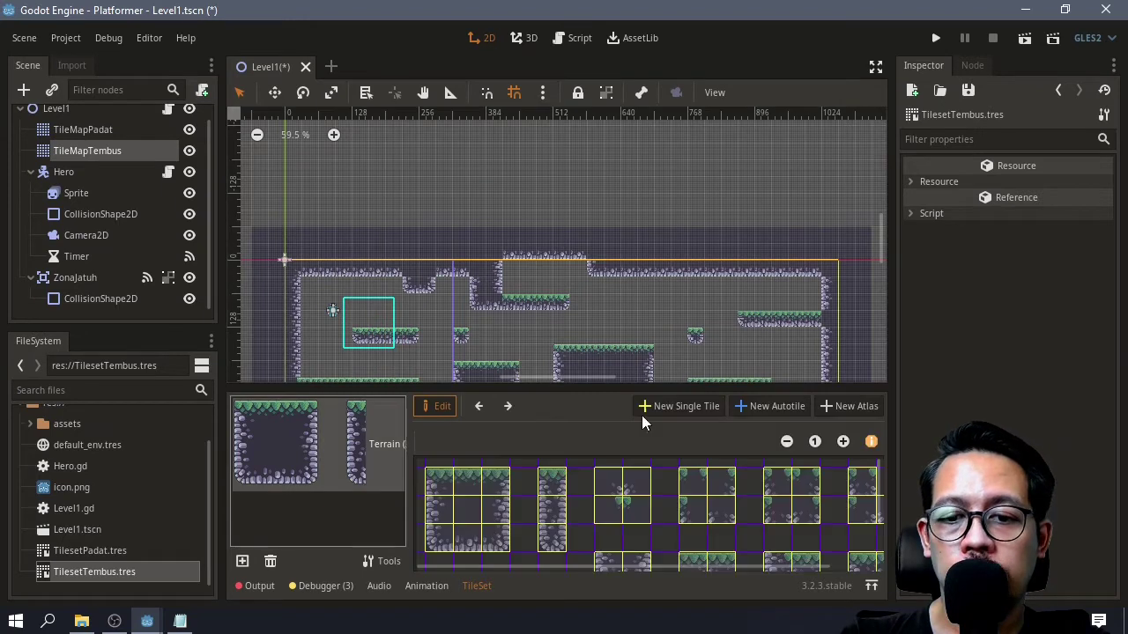
drag(587, 388, 586, 204)
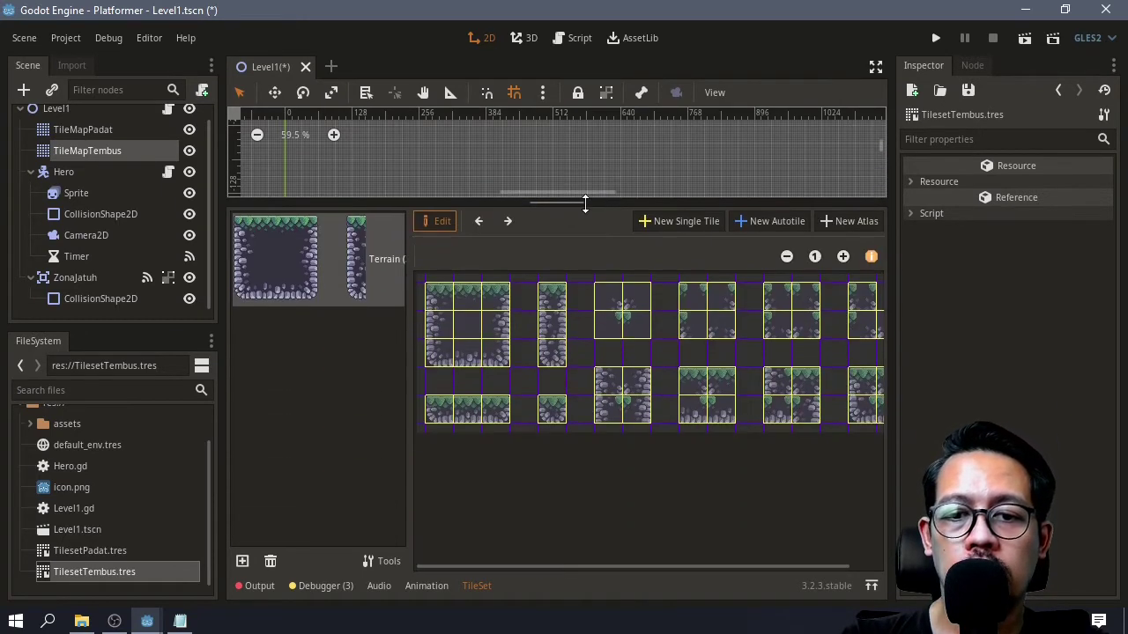
click(440, 310)
click(470, 328)
click(495, 336)
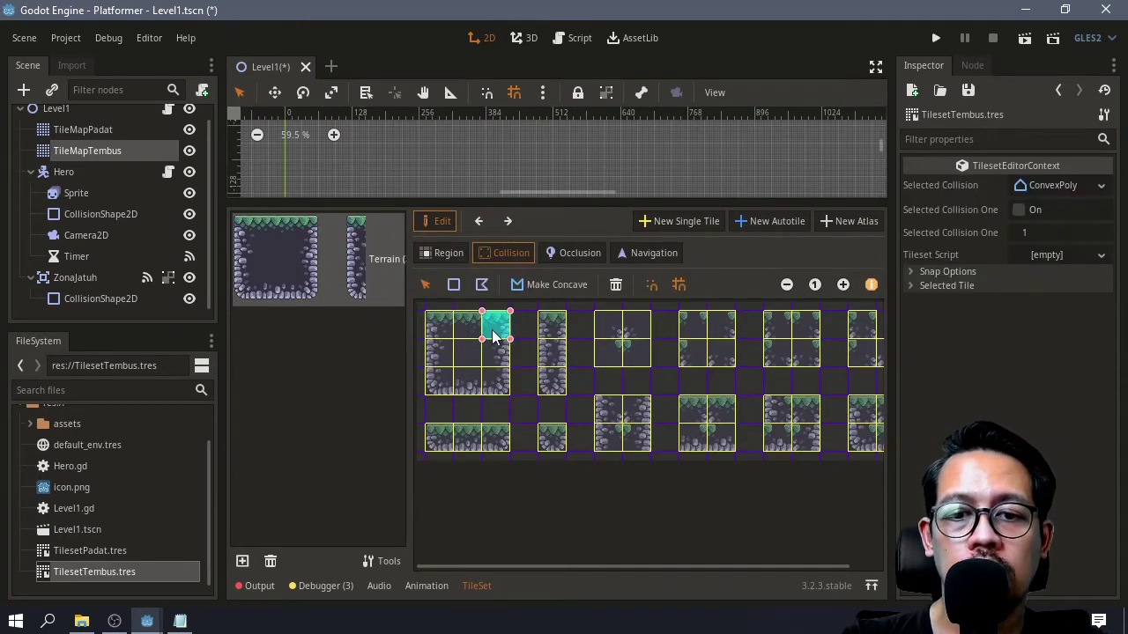
Delete the collision polygons from the three grass-topped tiles in the large 3x3 block of TilesetTembus
click(441, 333)
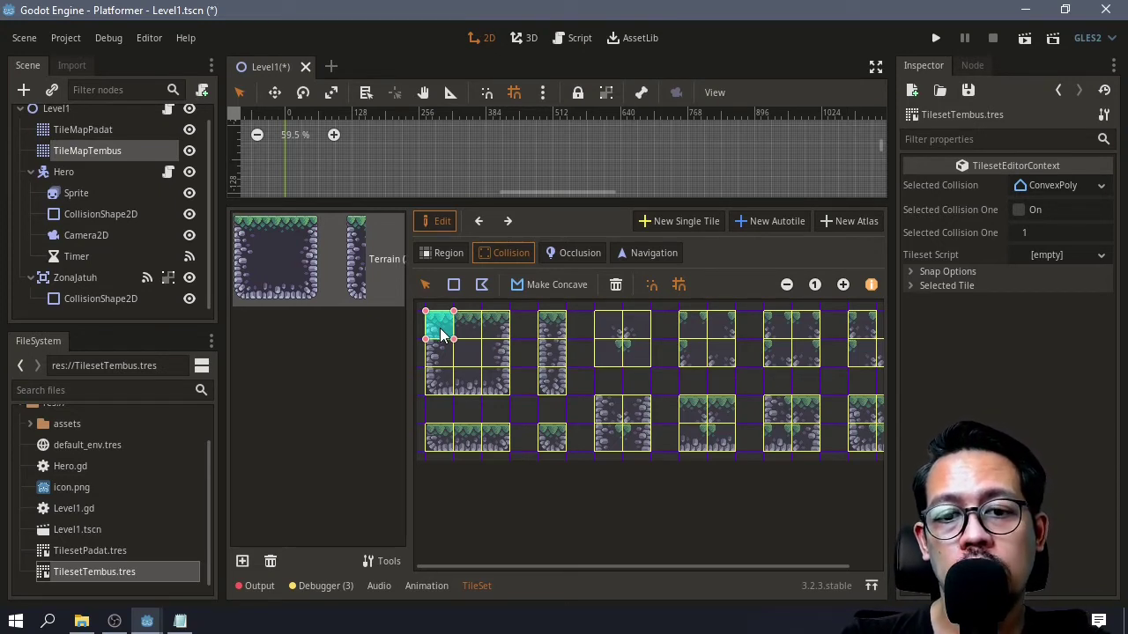
click(615, 288)
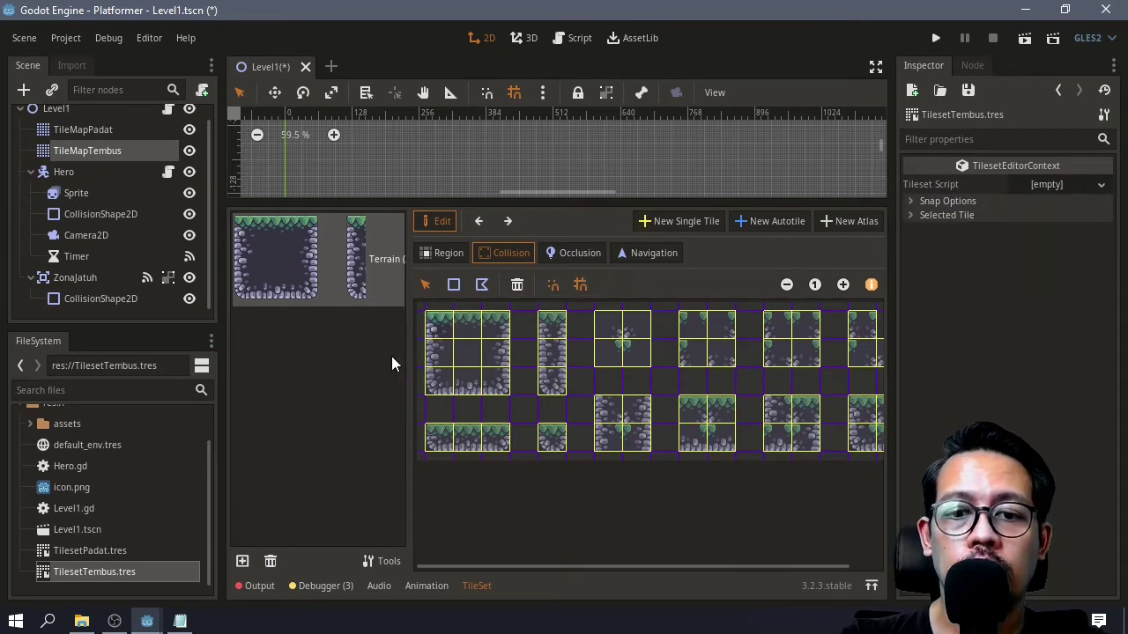
click(470, 328)
click(616, 285)
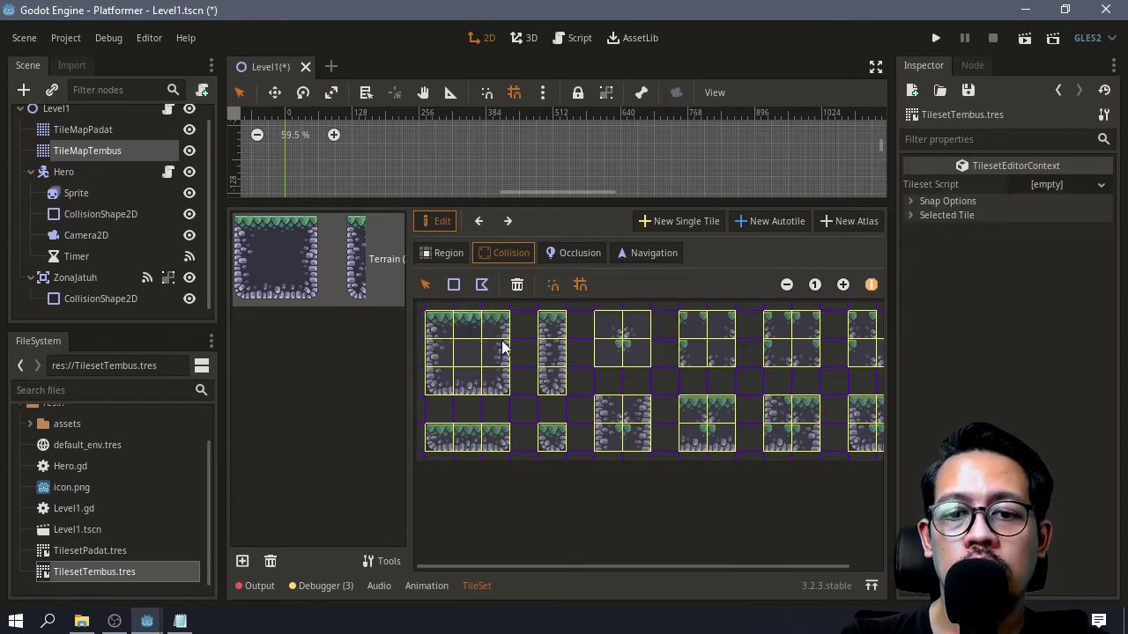
click(496, 326)
click(616, 287)
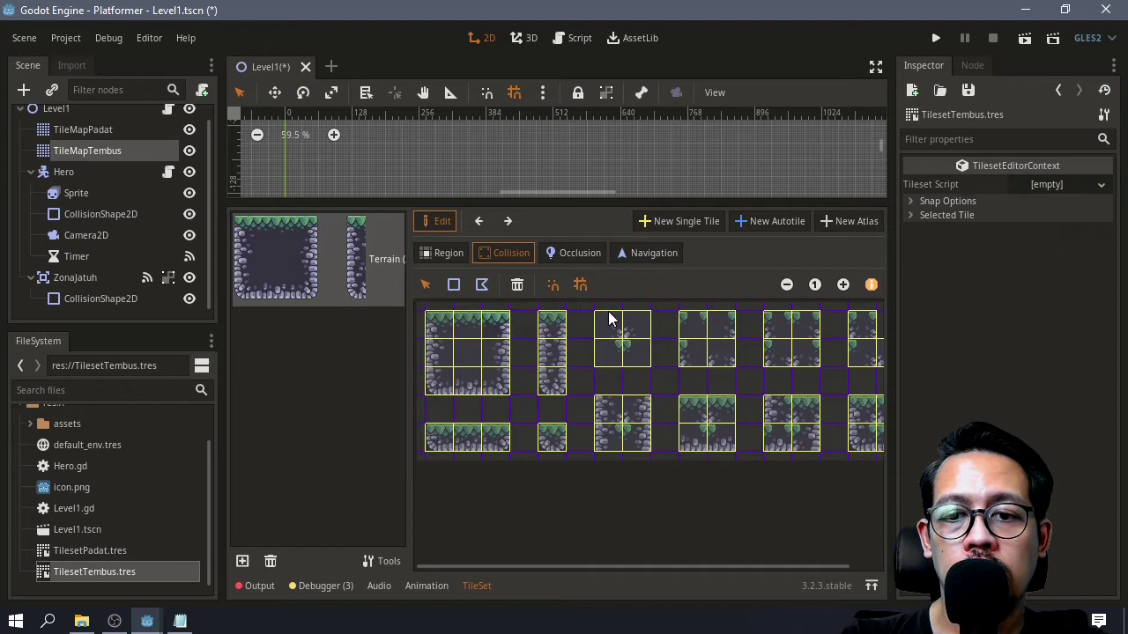
Delete the collision polygons from the left and centre tiles in the middle row of the 3x3 block
click(434, 354)
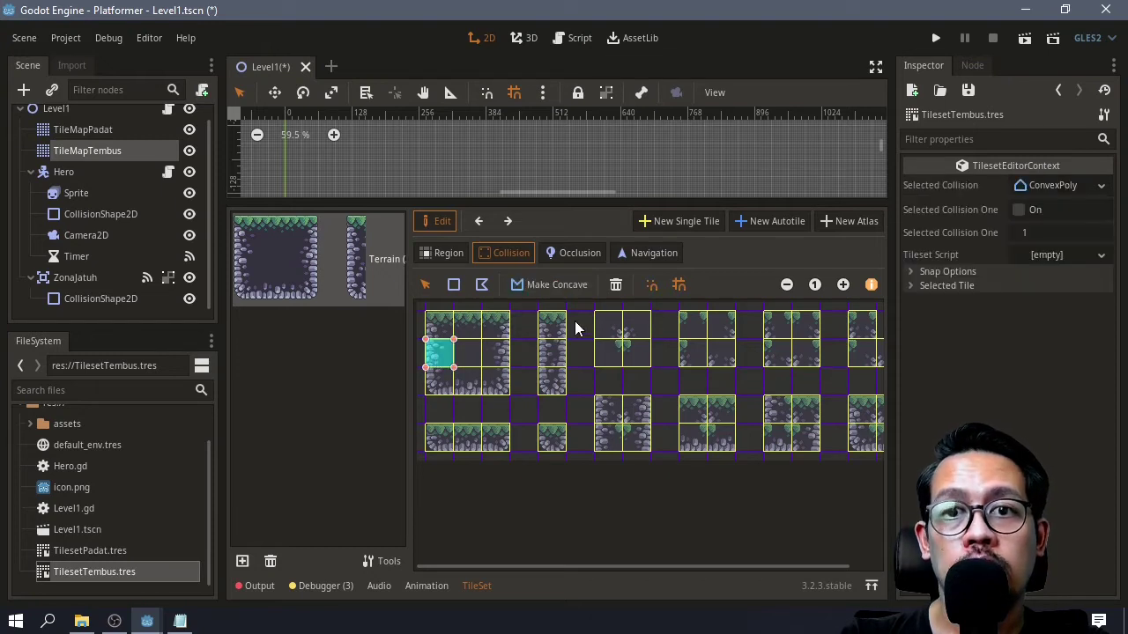
click(616, 284)
click(466, 365)
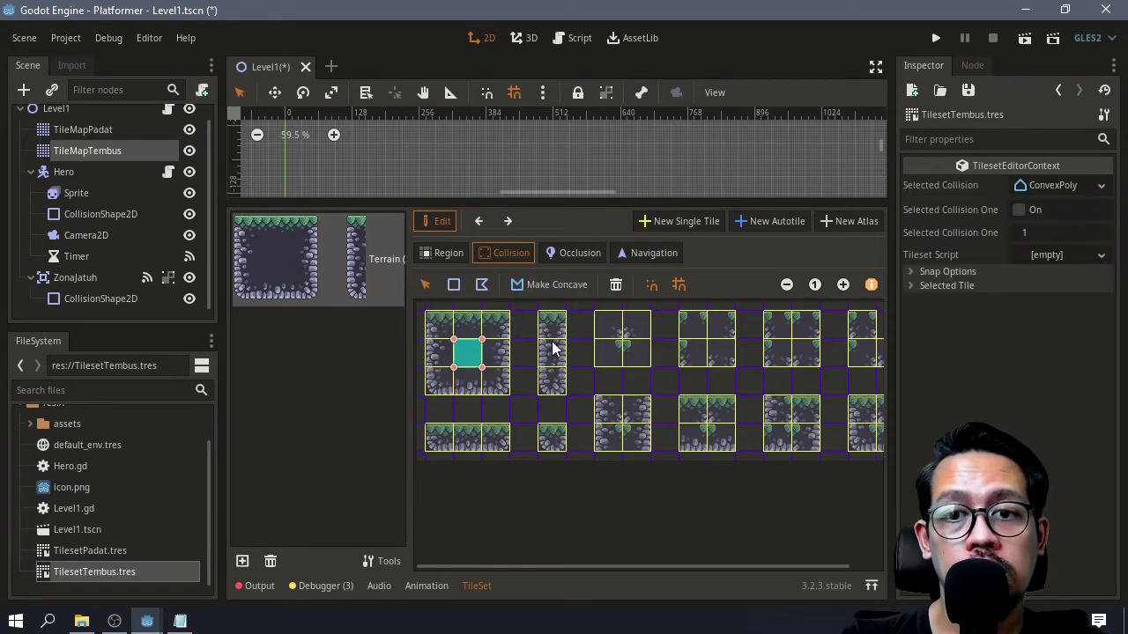
click(616, 286)
Delete the collision polygons from the three-tile horizontal platform strip and the single grass tile beside it
click(439, 437)
click(616, 284)
click(467, 437)
click(616, 284)
click(495, 437)
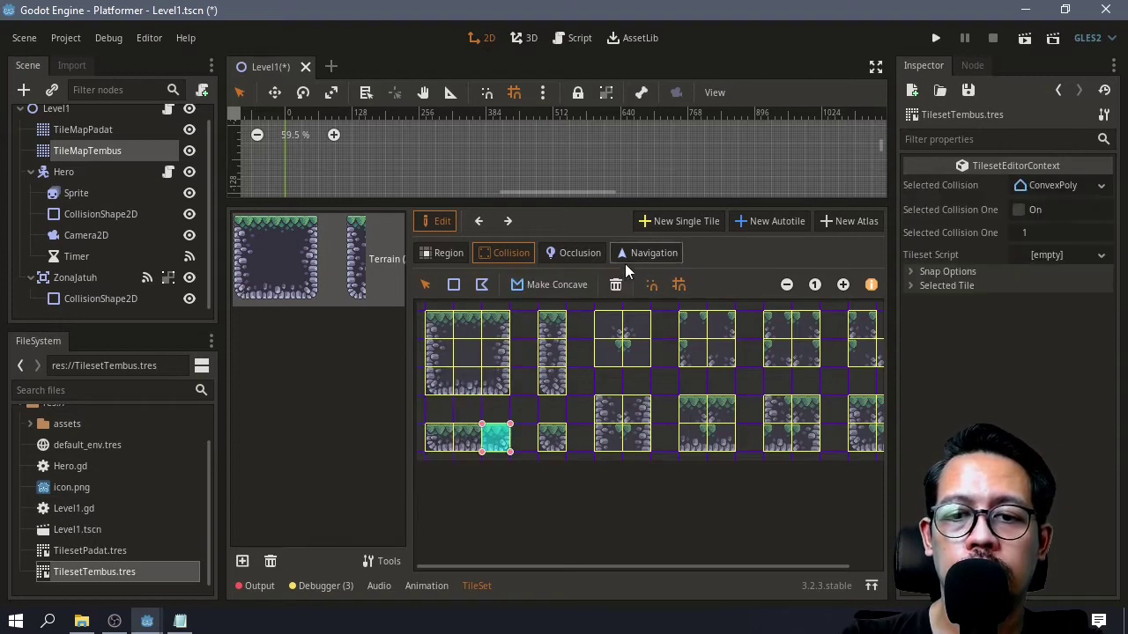
click(615, 285)
click(551, 437)
click(616, 285)
Delete the collision polygons from the vertical strip and the first two 2x2 blocks in the upper row of TilesetTembus
click(551, 325)
click(636, 355)
click(616, 287)
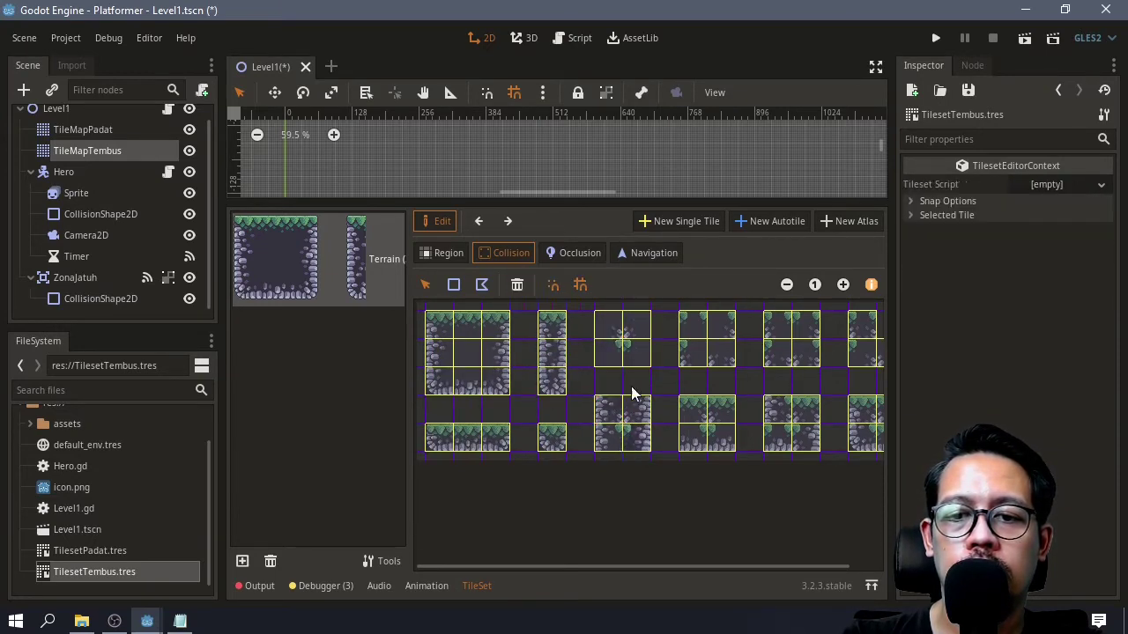
click(692, 325)
click(616, 287)
click(720, 325)
click(692, 353)
click(616, 287)
Delete the collision polygons from the second 2x2 block in the lower row of TilesetTembus
click(719, 408)
click(616, 286)
click(693, 436)
click(616, 286)
click(720, 437)
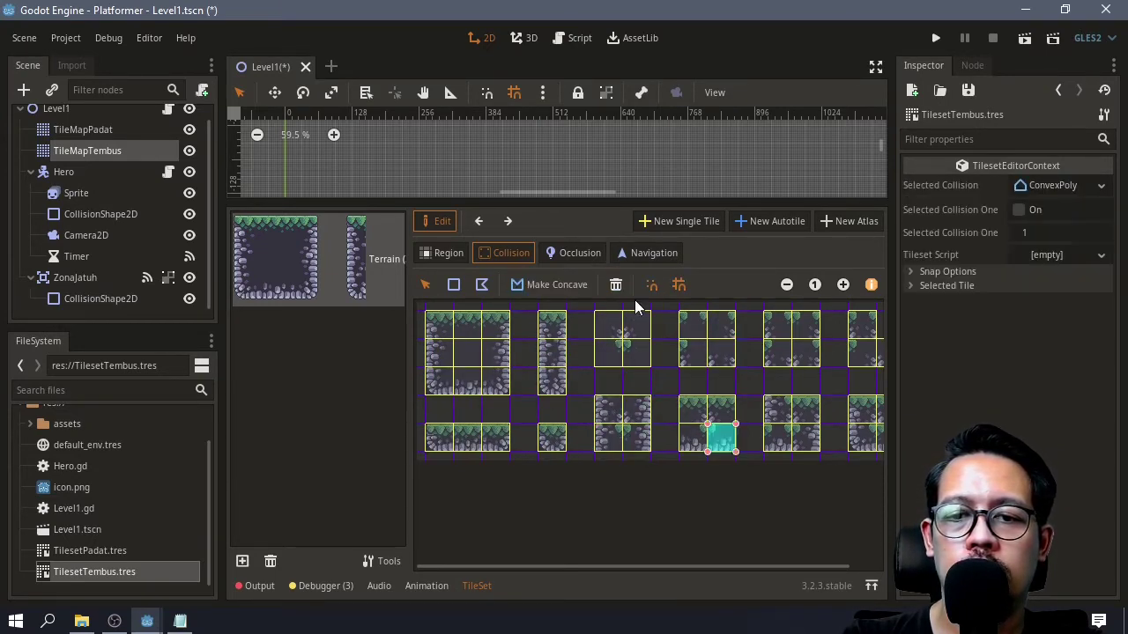
click(616, 285)
Delete the collision polygons from the last two blocks in the upper row, including the final block's lower-right tile
click(777, 326)
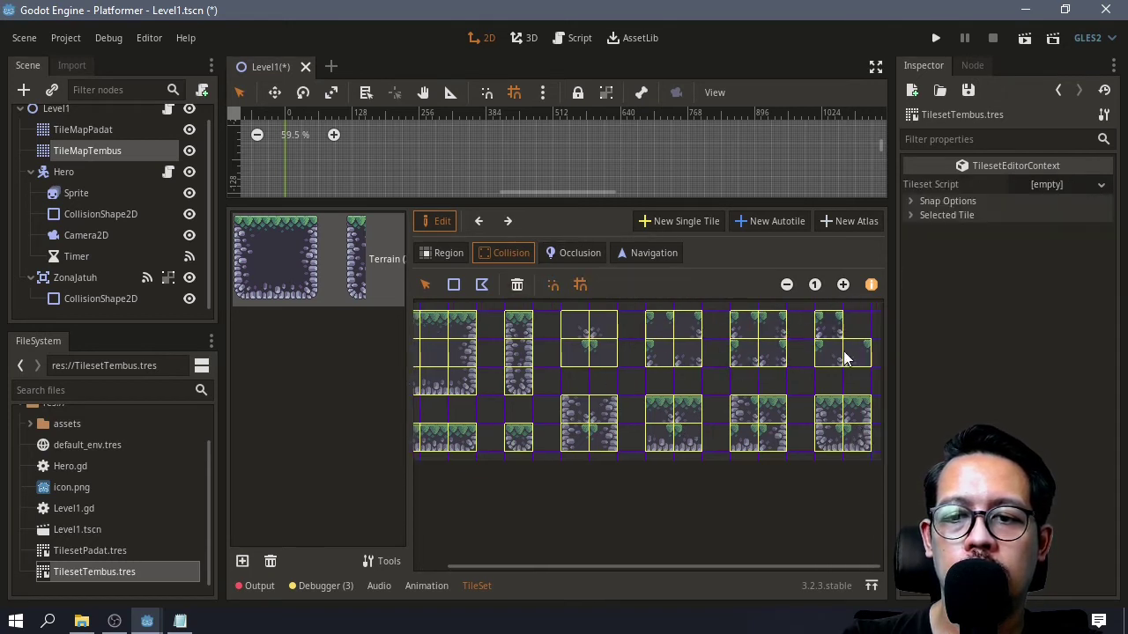
click(855, 353)
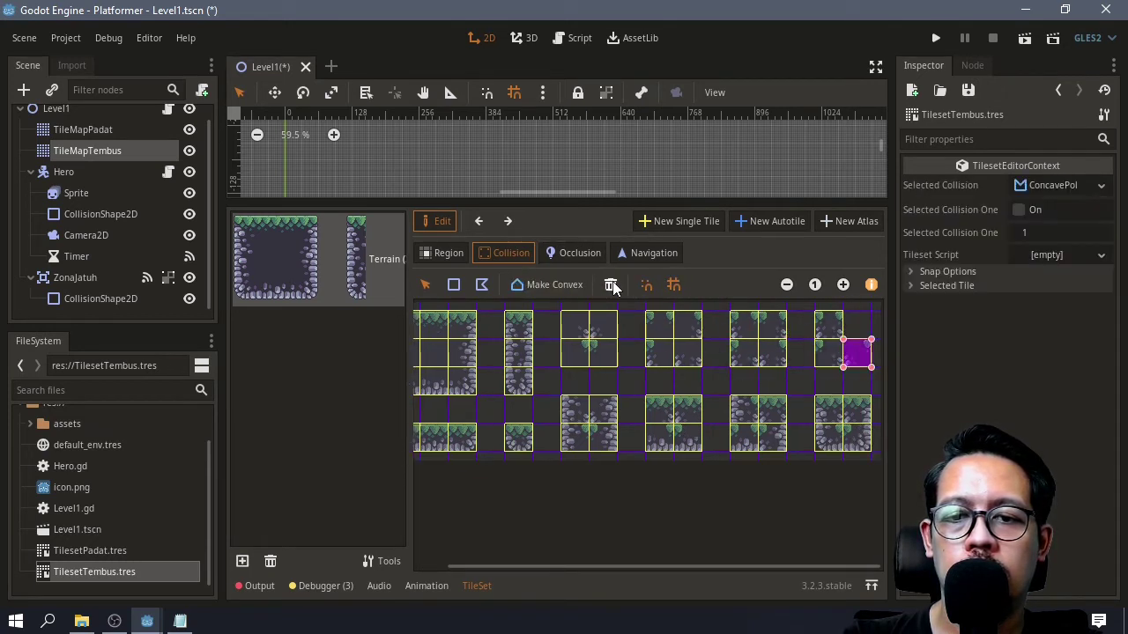
click(614, 285)
Delete the collision polygons from all four tiles of the last 2x2 block in the lower row
click(830, 410)
click(616, 287)
click(857, 410)
click(616, 286)
click(829, 437)
click(615, 286)
click(857, 438)
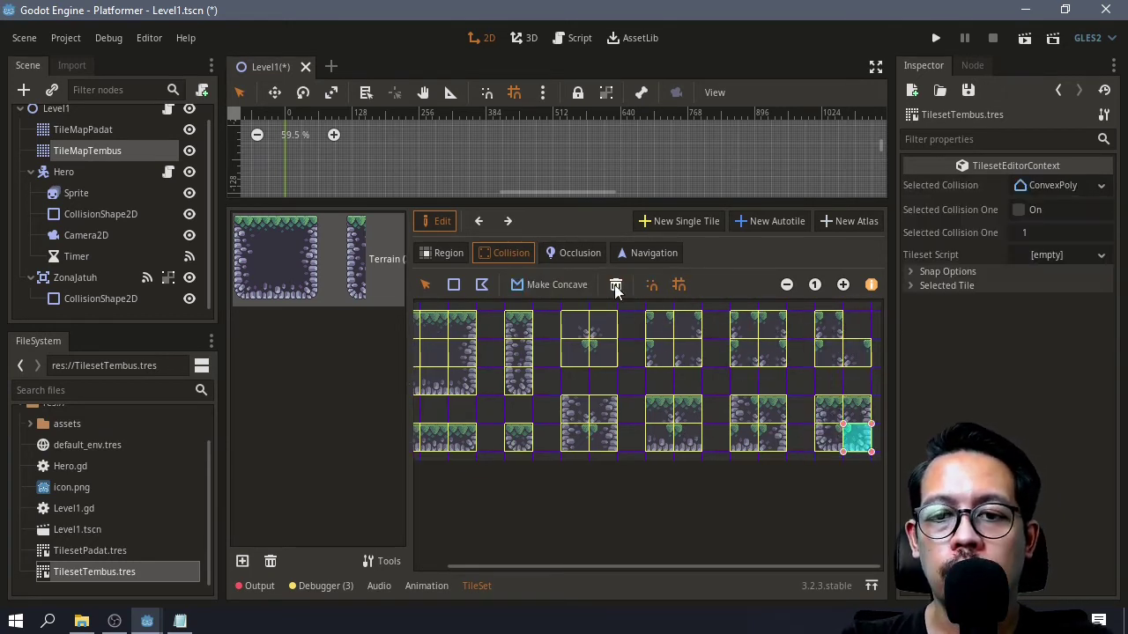
click(616, 287)
Delete the collision polygons from the third 2x2 block in the lower row, and shrink the tile set editor again
click(773, 410)
click(616, 287)
click(744, 409)
click(616, 286)
click(745, 438)
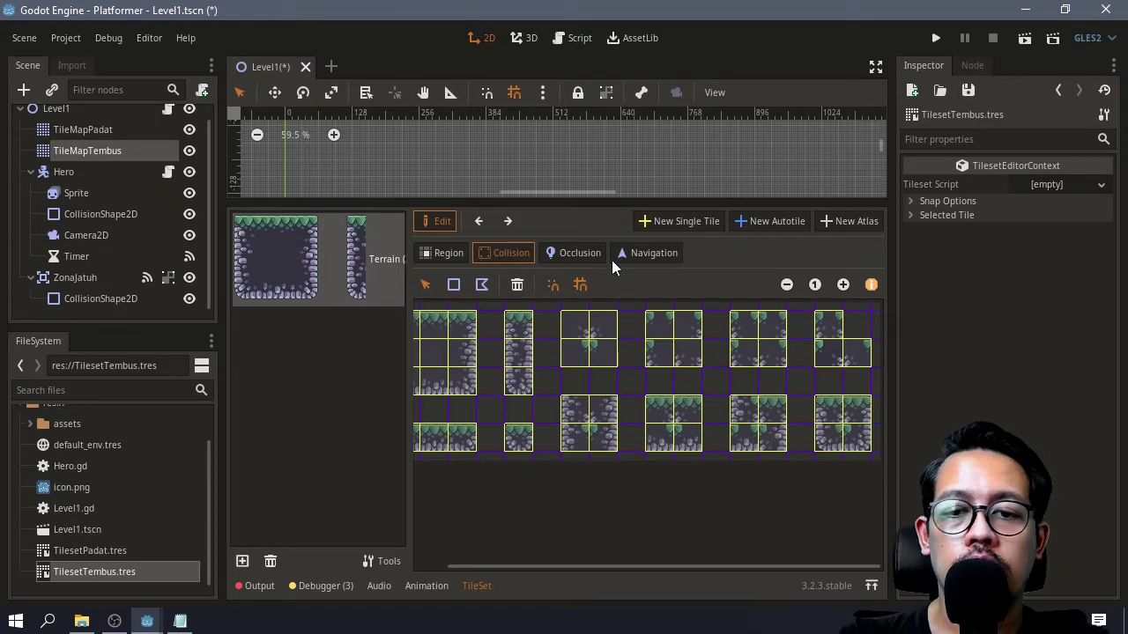
drag(846, 566, 812, 567)
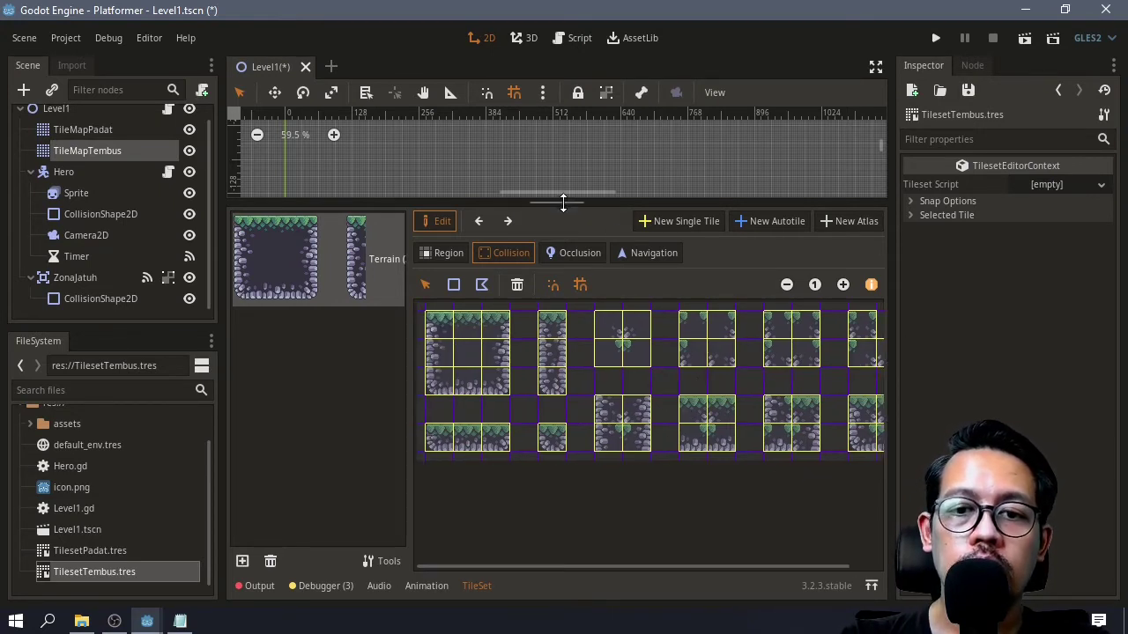
drag(568, 205, 468, 395)
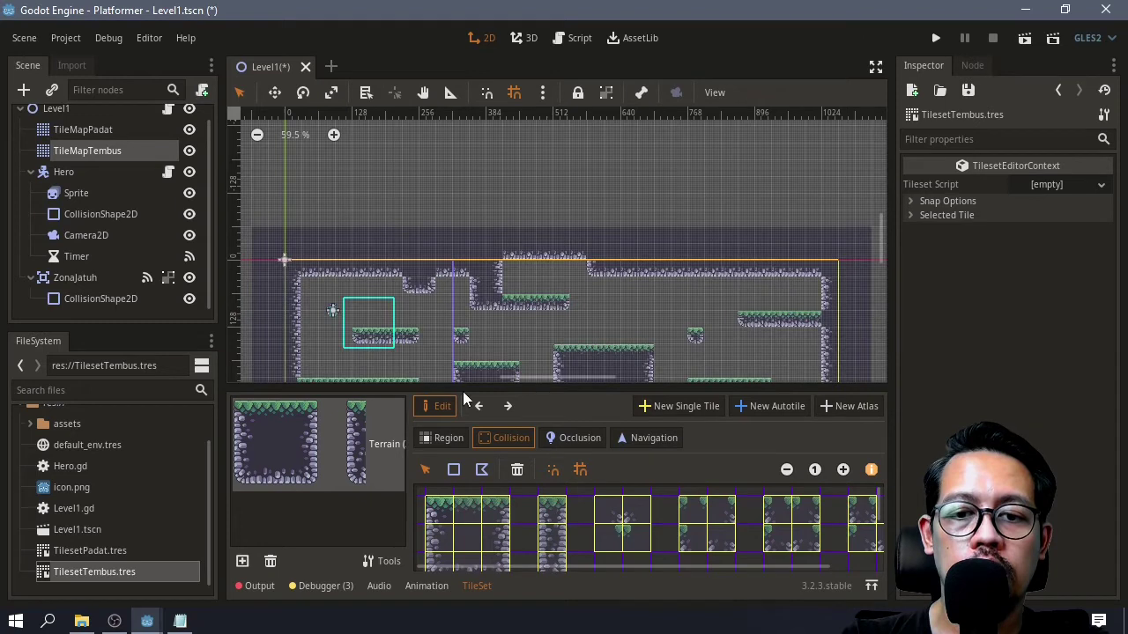
Examine the collision polygons of the large block's tiles in TileMapPadat's tile set
click(101, 130)
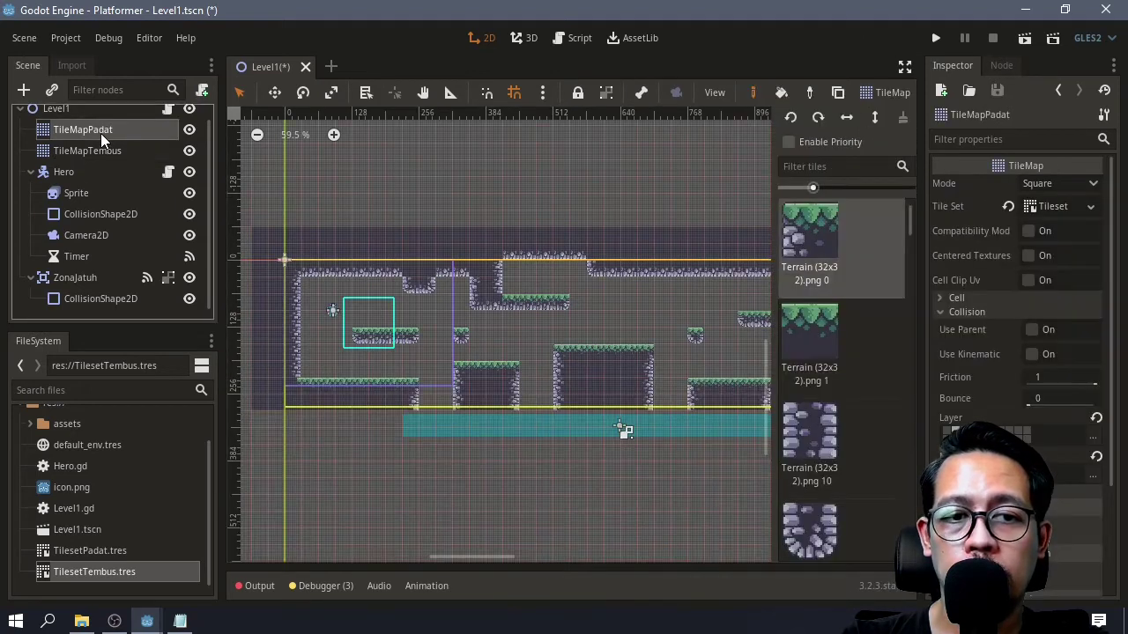
click(1044, 208)
click(289, 447)
click(432, 483)
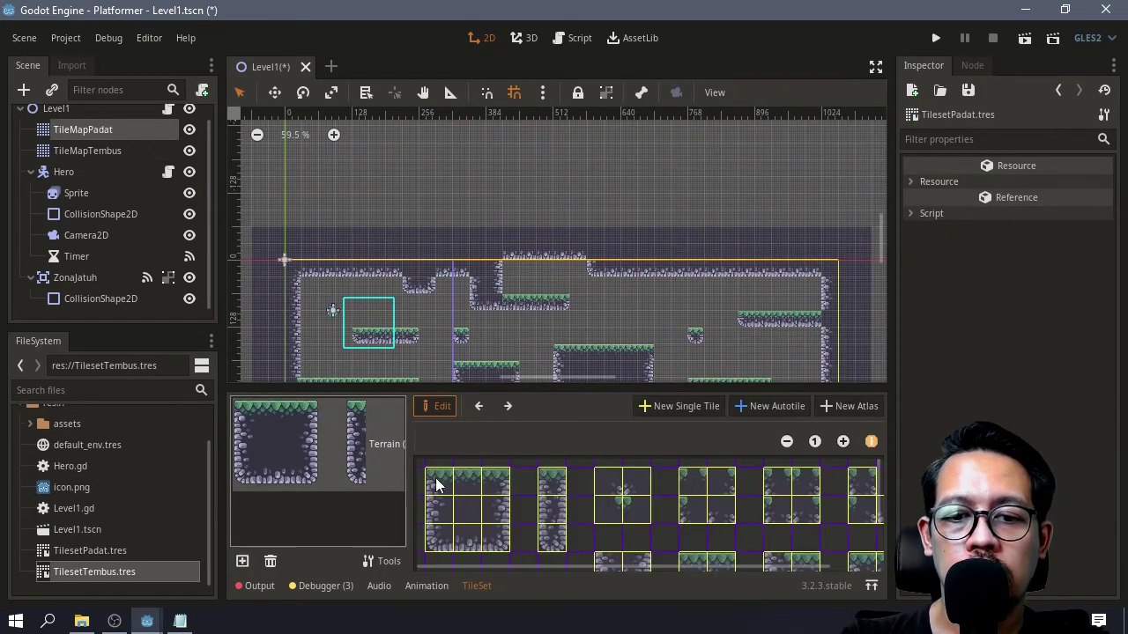
click(479, 505)
click(500, 509)
click(499, 533)
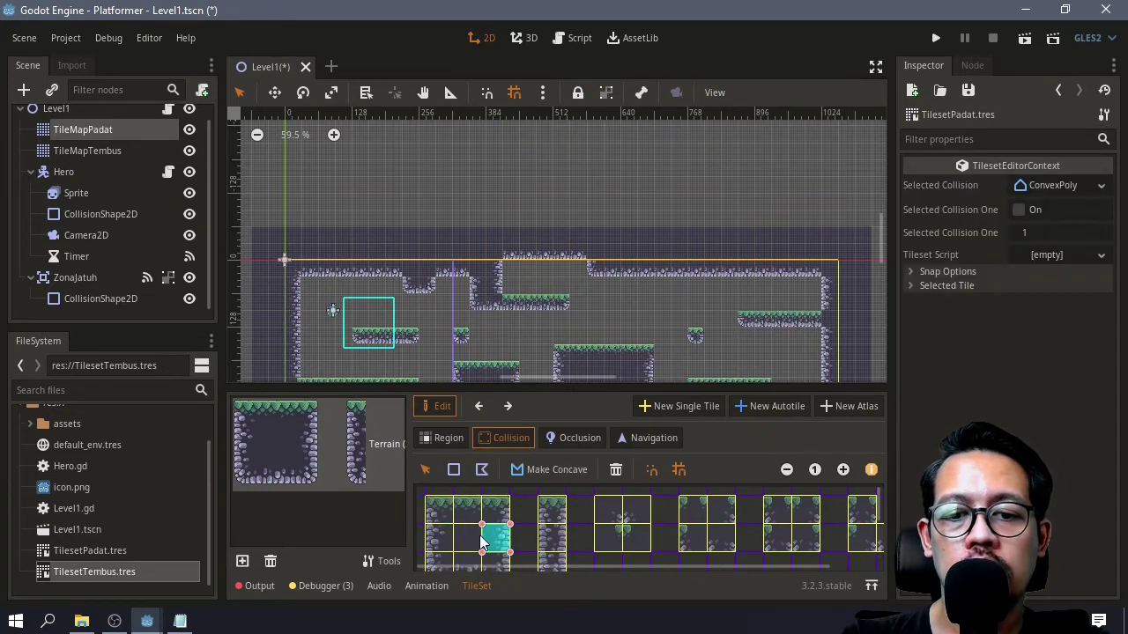
click(446, 536)
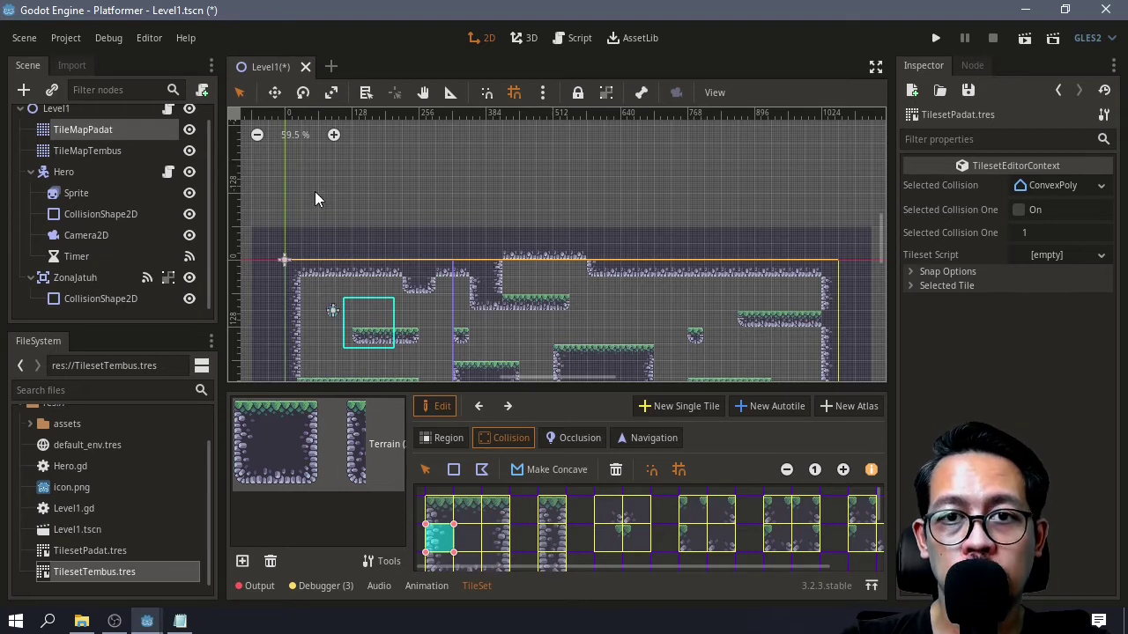
Set the cell size of the TileMapTembus node to 32 by 32
click(94, 151)
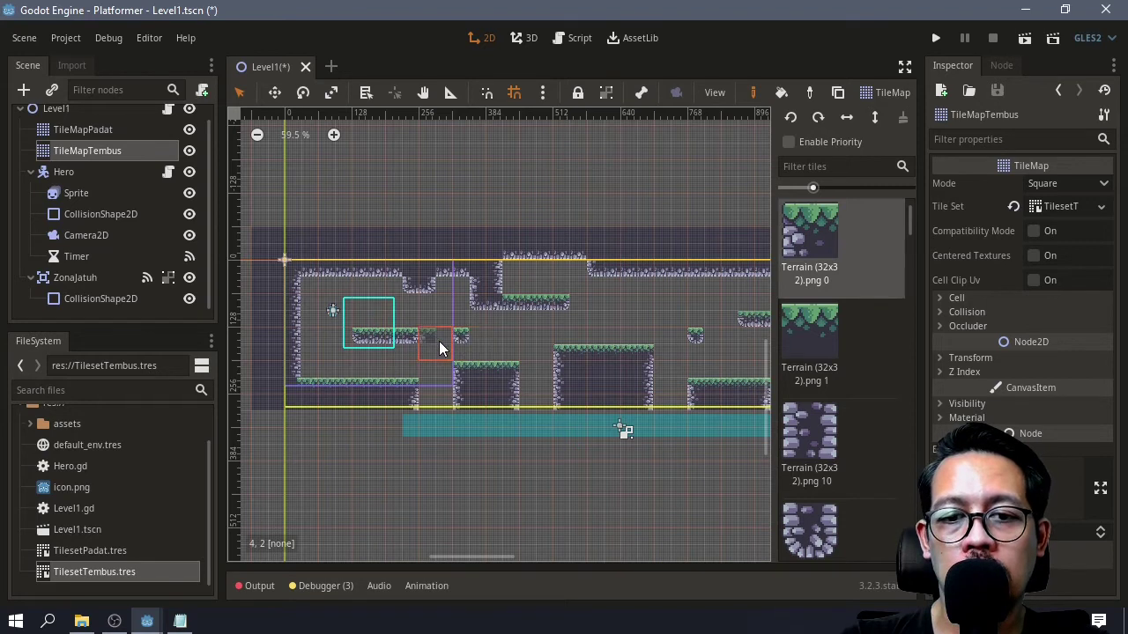
click(957, 298)
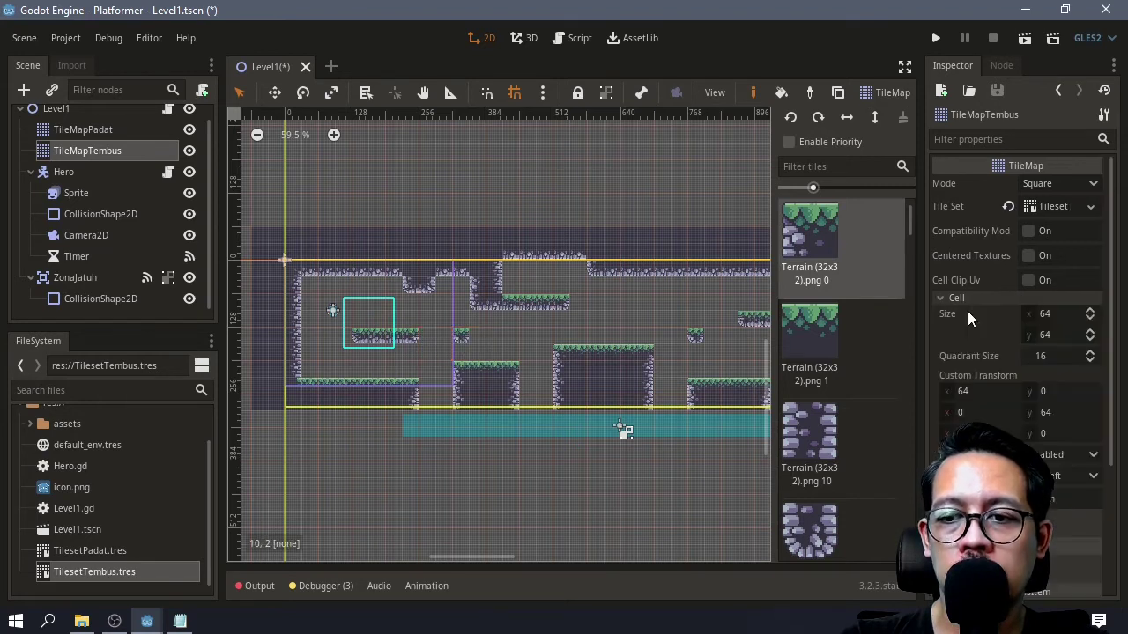
click(1070, 314)
text(41)
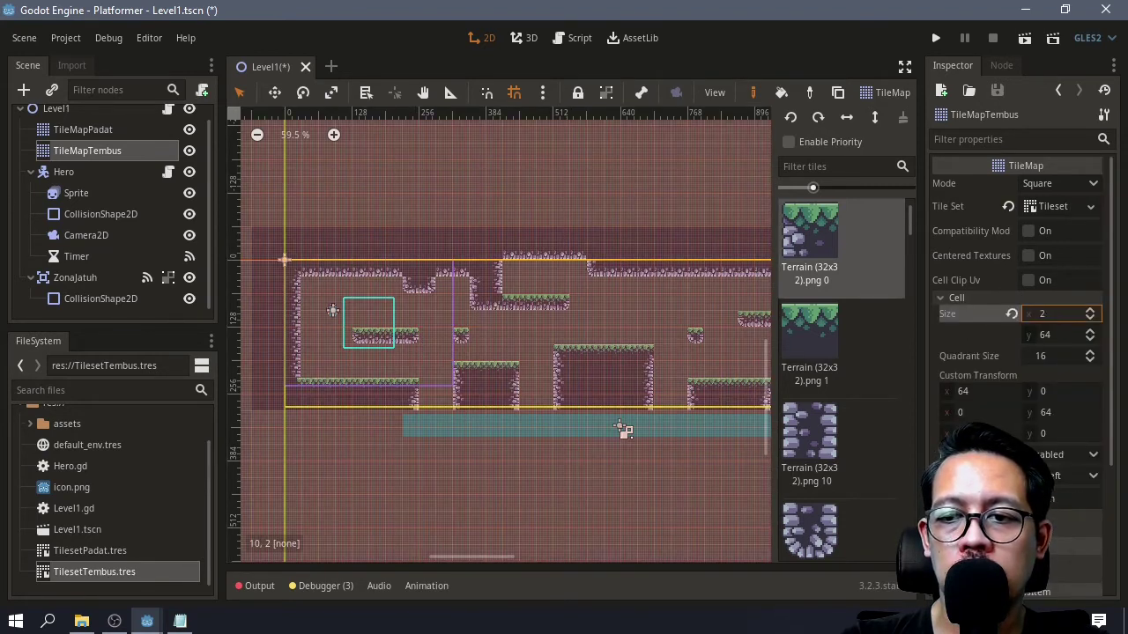
key(BackSpace)
key(BackSpace)
text(2)
text(3)
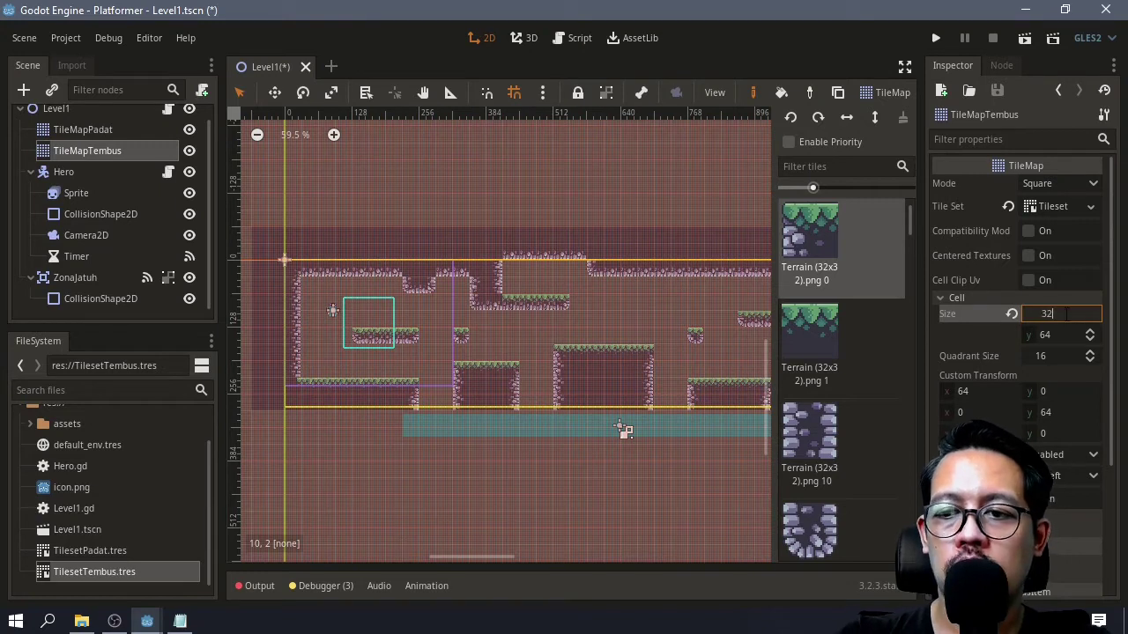
key(Tab)
text(32)
key(Return)
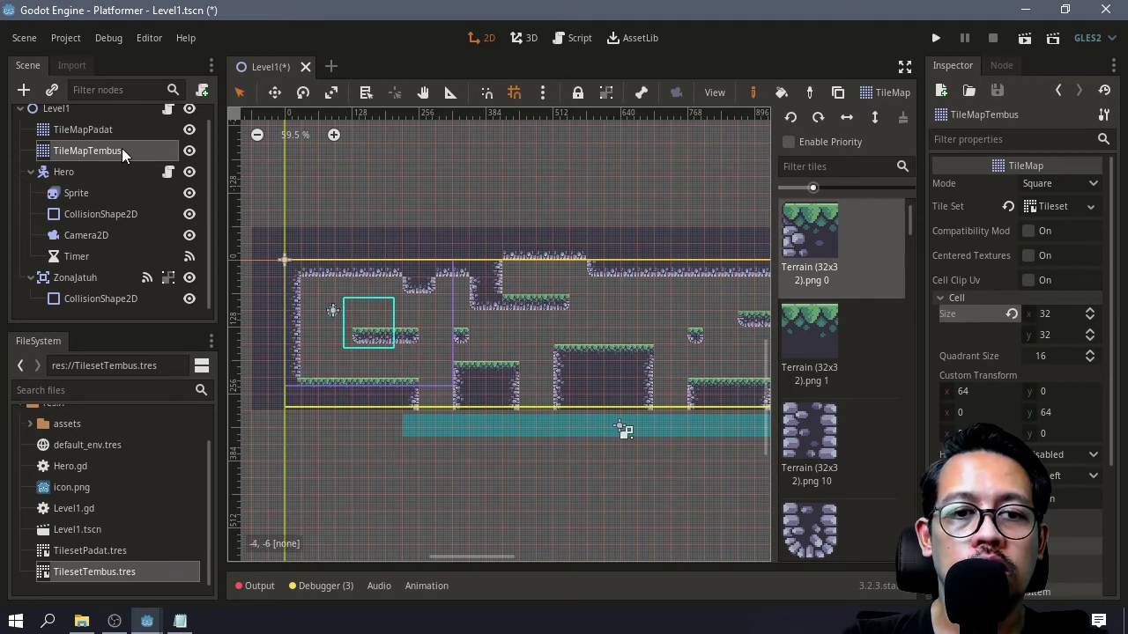
In TileMapPadat, erase the two small floating platforms nearest the hero and the grass top row of the block beneath the second one
click(92, 130)
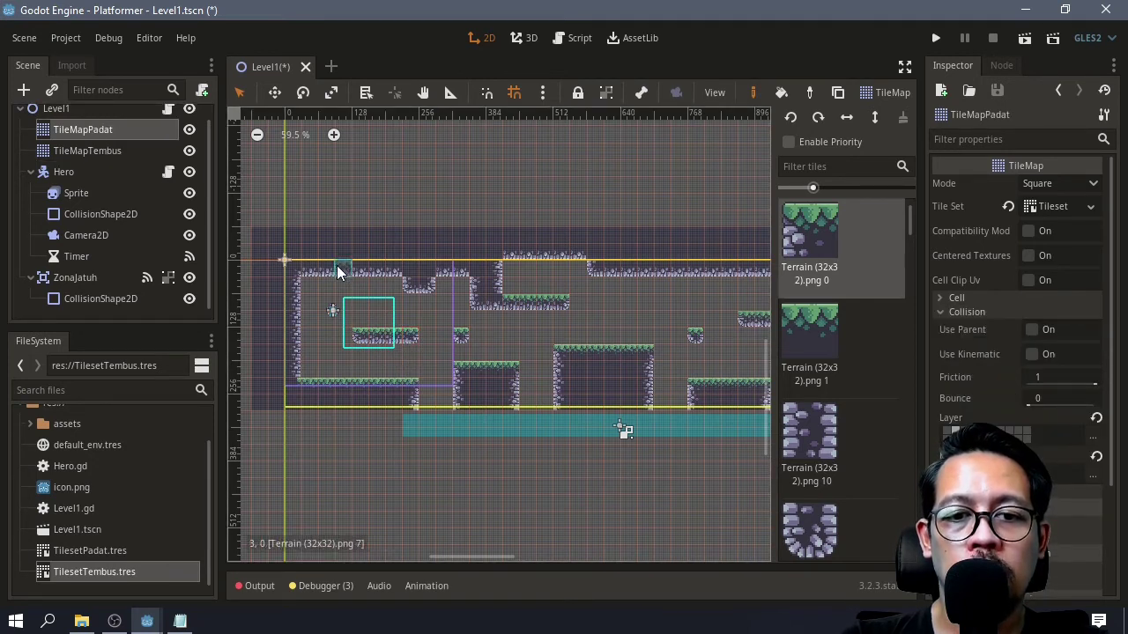
right_drag(356, 340, 414, 339)
right_click(464, 339)
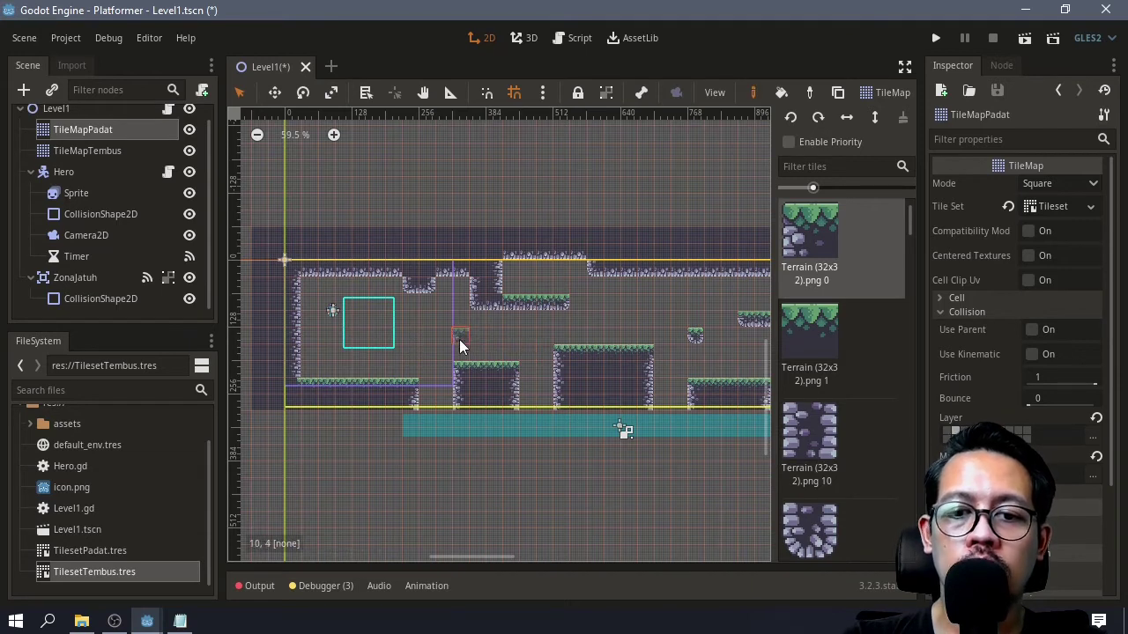
right_drag(460, 372, 511, 374)
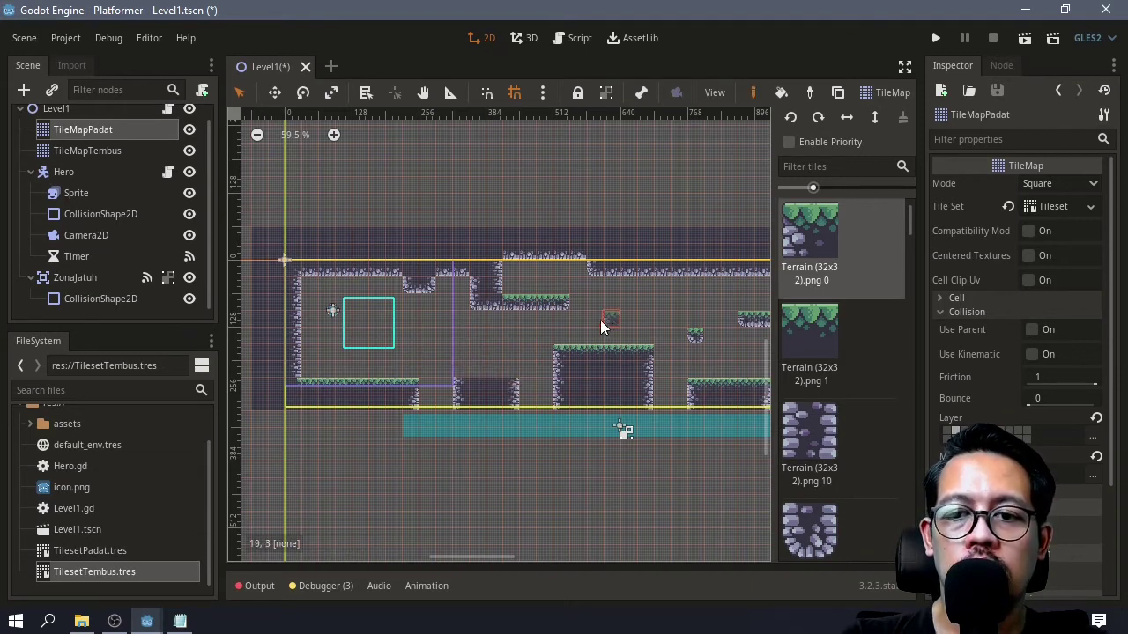
Rebuild the lowered block's top edge in TileMapPadat with grass tiles Terrain 1 between matching left and right grass corner tiles
click(813, 335)
drag(488, 387, 479, 388)
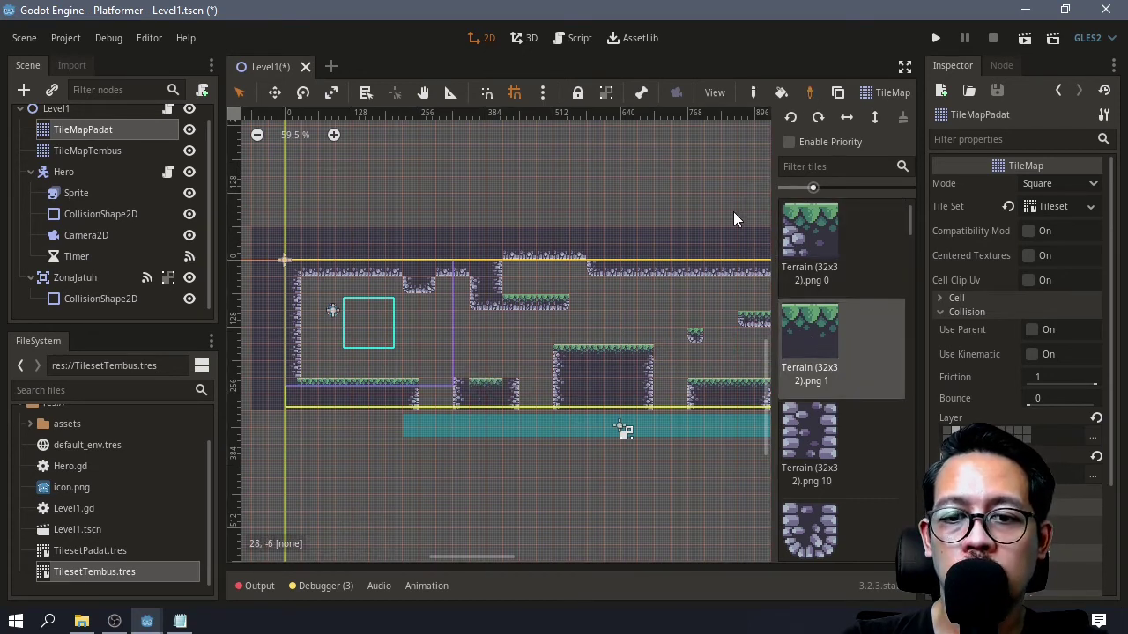
ctrl+click(557, 354)
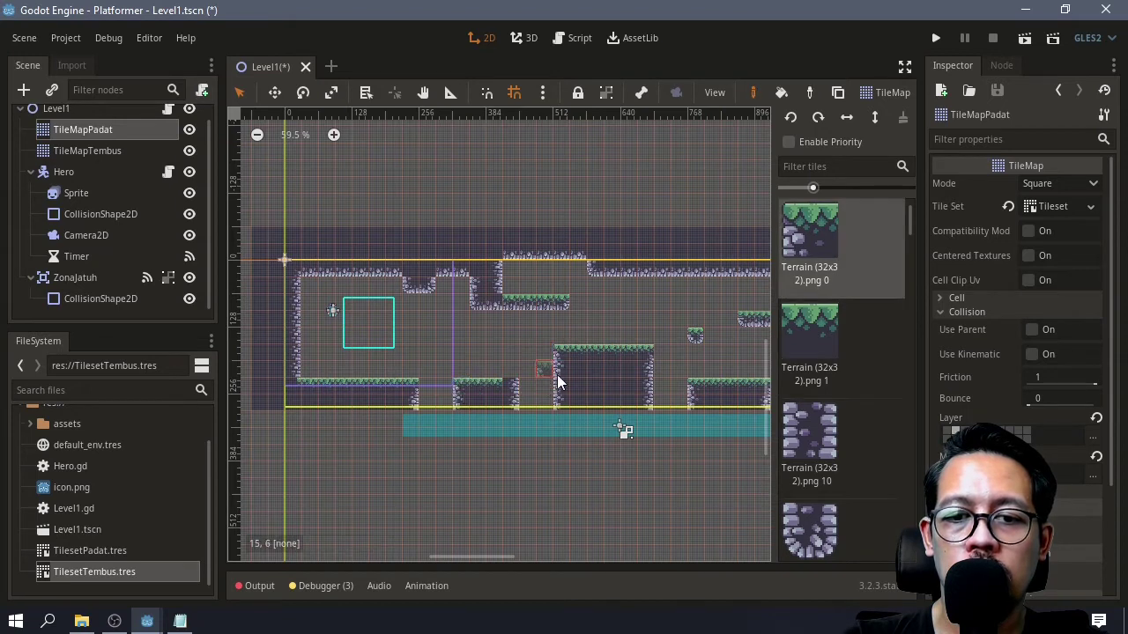
click(809, 93)
click(647, 352)
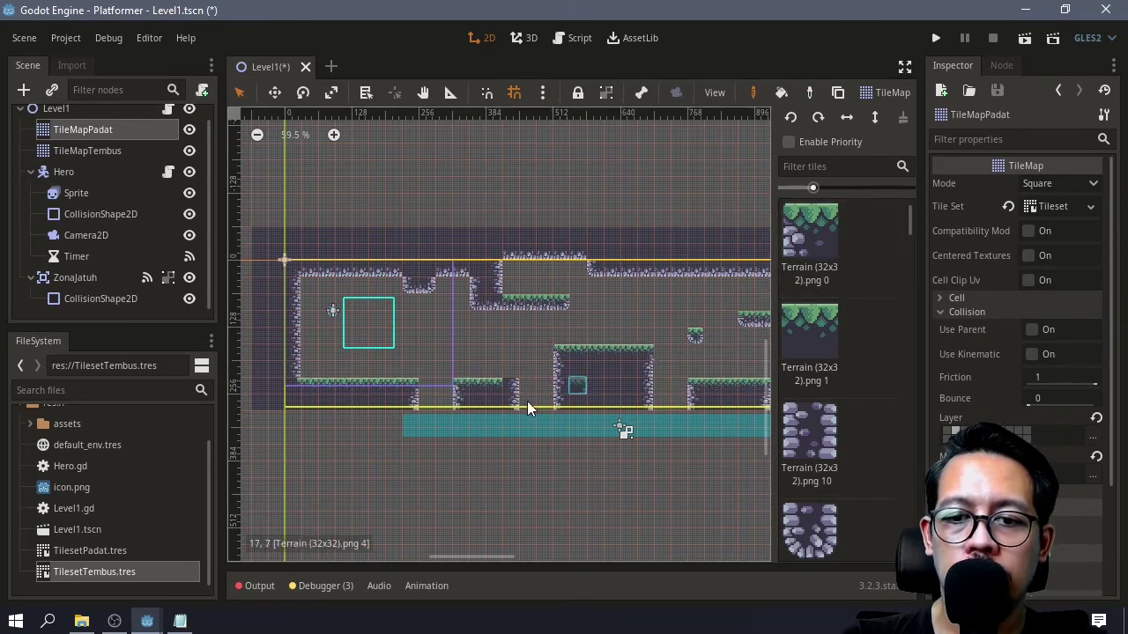
click(508, 390)
scroll(466, 361, up, 5)
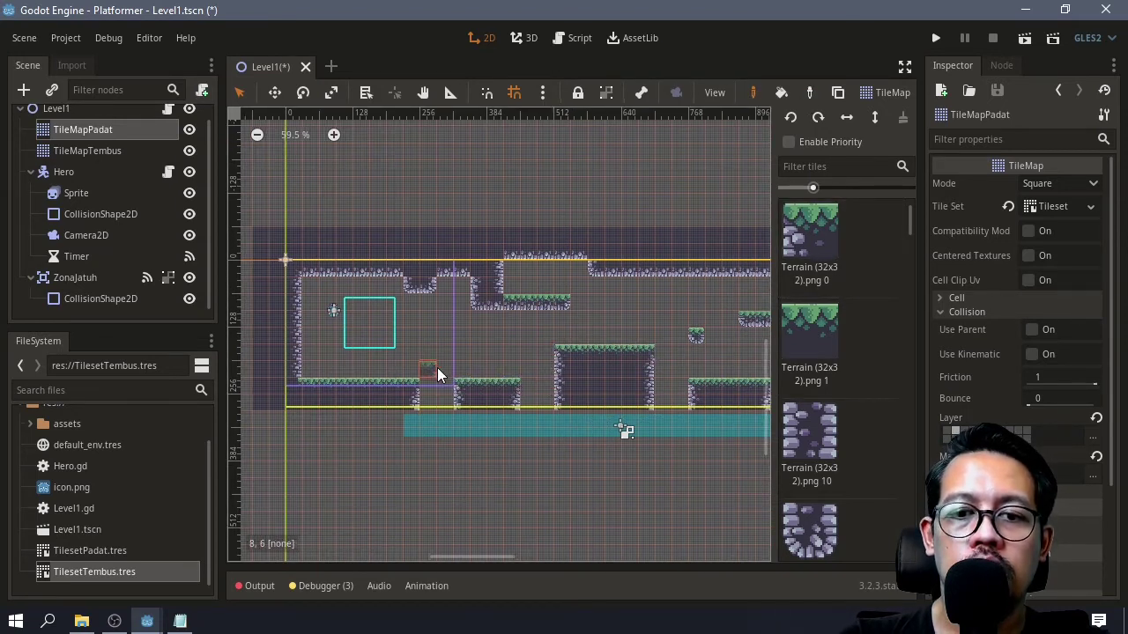
middle_drag(470, 377, 531, 377)
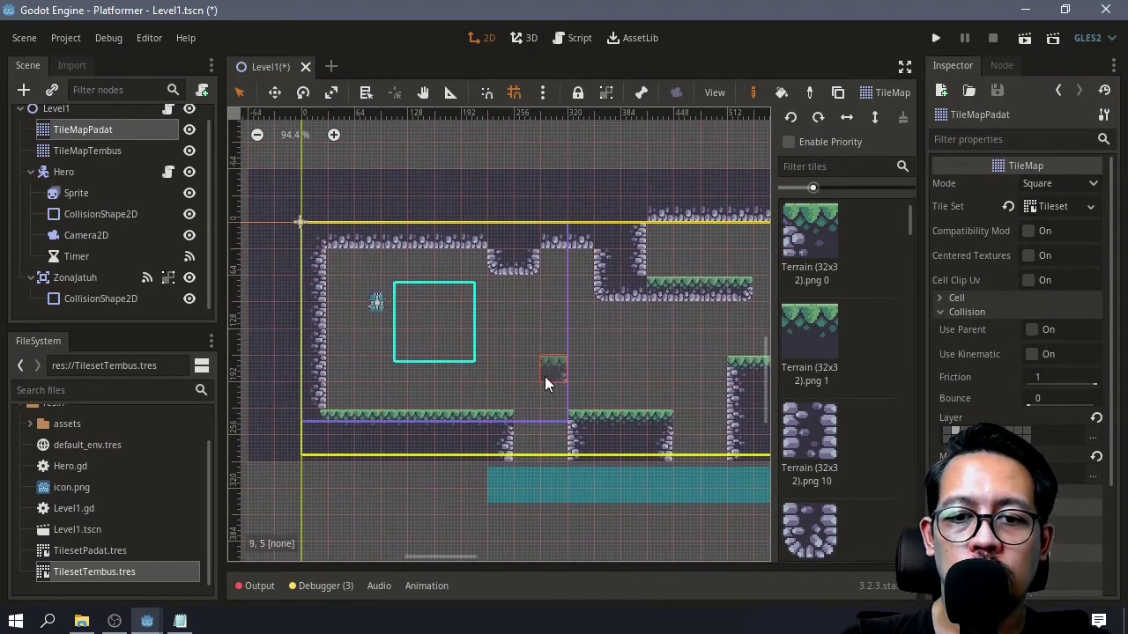
In TileMapTembus, paint a four-tile grass top above the first floor section, from corner tile Terrain 0 to a right corner tile
click(88, 150)
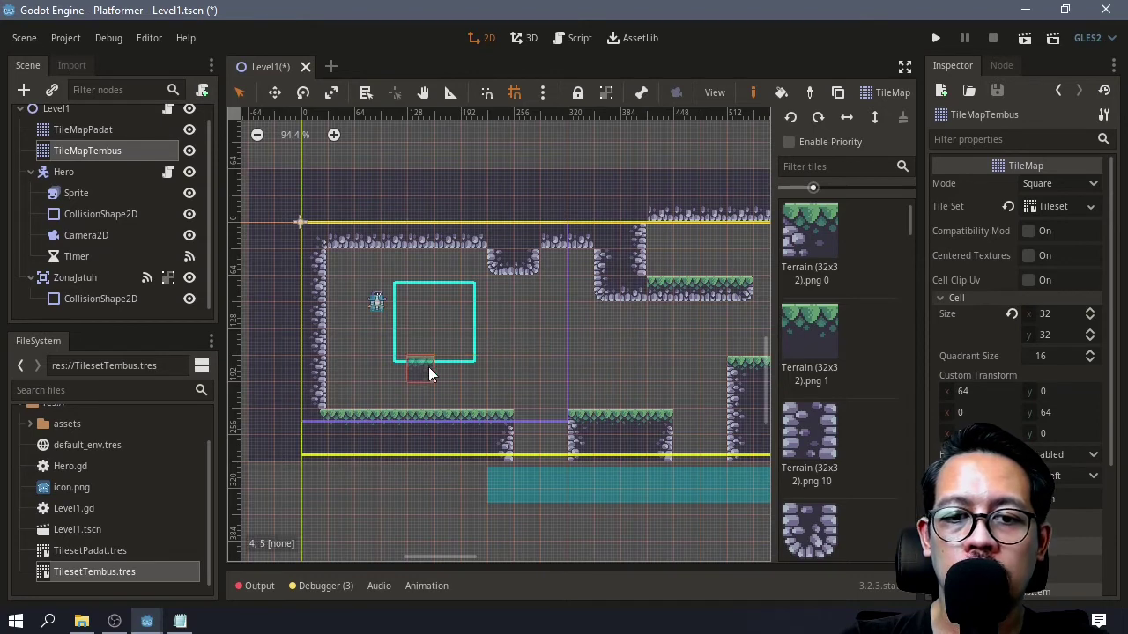
click(809, 273)
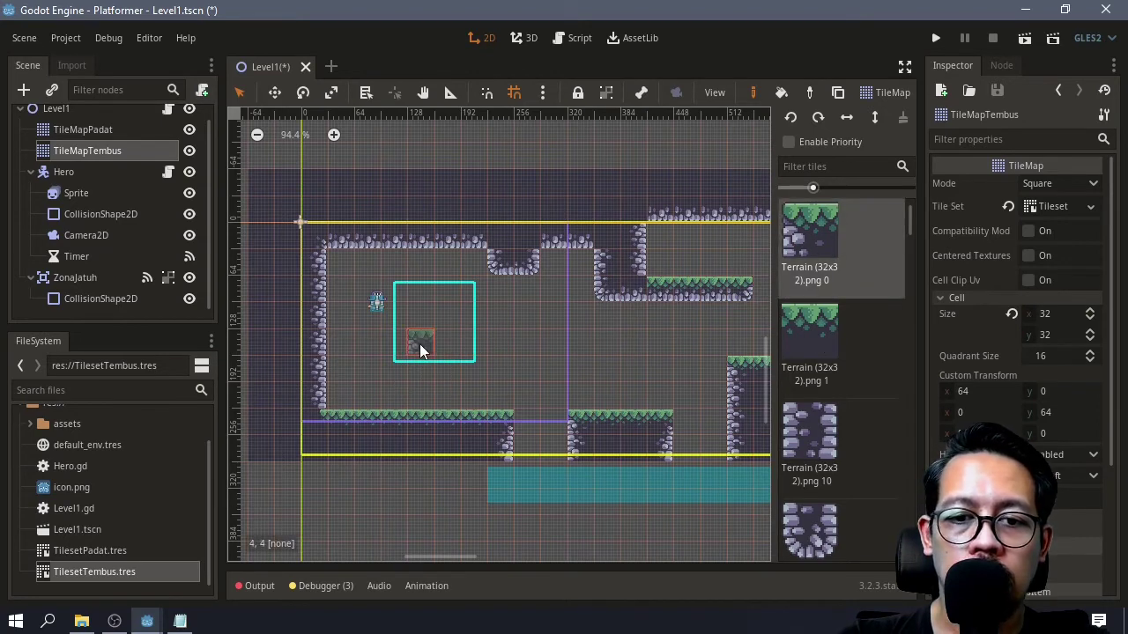
drag(418, 353, 479, 346)
scroll(811, 344, down, 4)
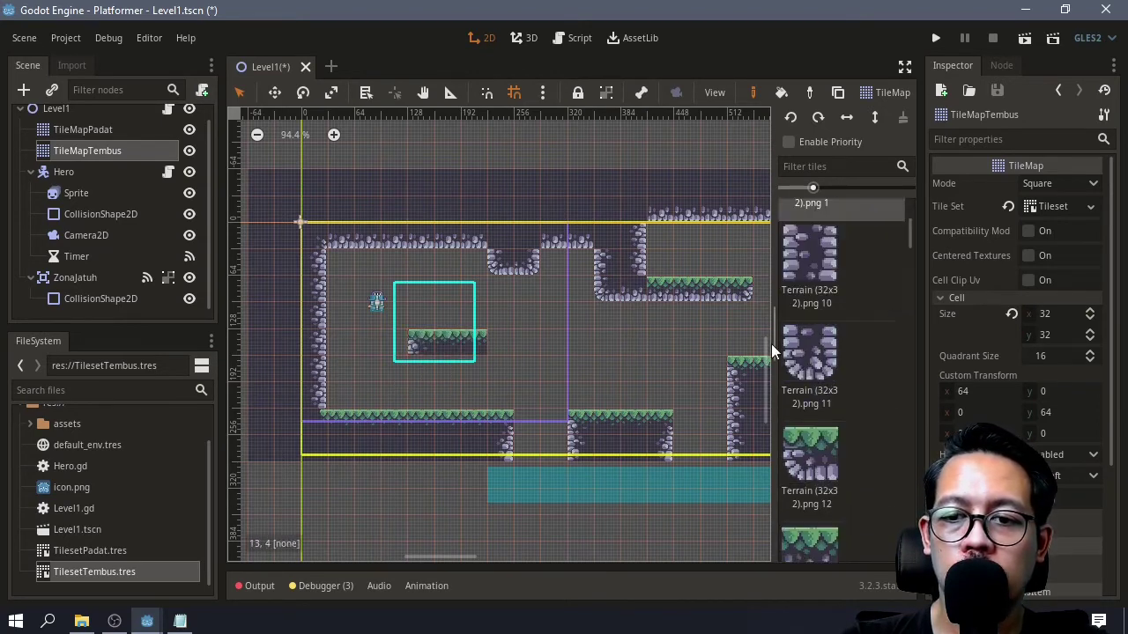
drag(773, 343, 676, 349)
scroll(838, 356, up, 4)
scroll(828, 354, down, 3)
click(716, 500)
scroll(778, 419, down, 5)
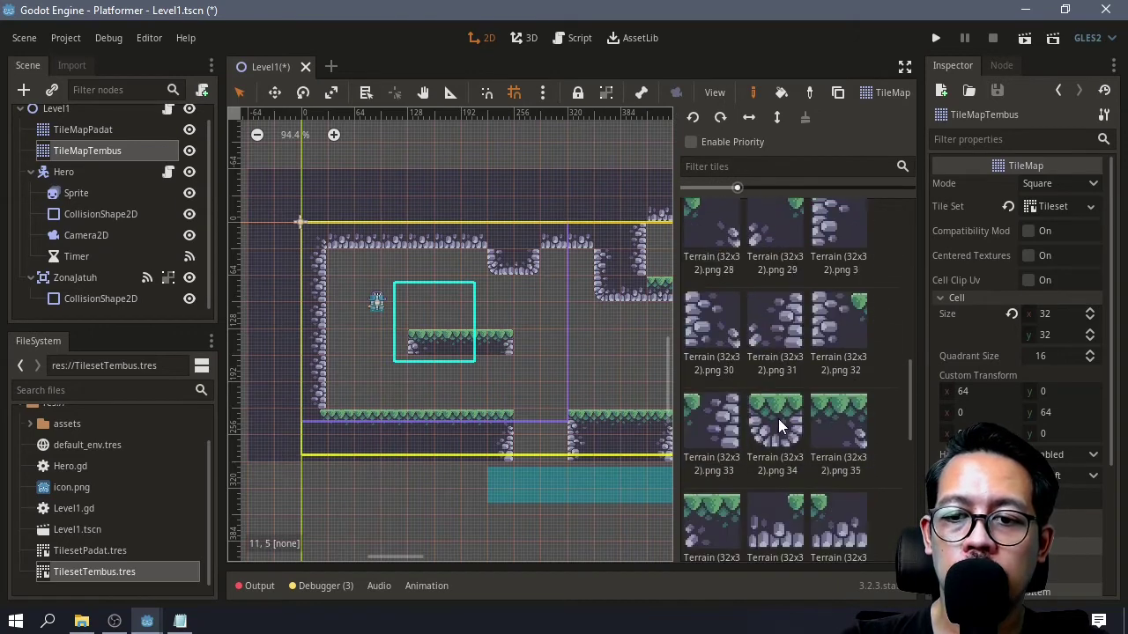
Paint rock side walls below that grass top down to the floor and fill the interior with plain tile Terrain 4
scroll(798, 373, down, 4)
click(836, 240)
drag(425, 368, 426, 397)
scroll(809, 414, down, 12)
click(715, 403)
mouse_move(500, 396)
mouse_down()
mouse_move(500, 369)
mouse_move(476, 394)
mouse_up()
scroll(766, 352, up, 3)
click(775, 322)
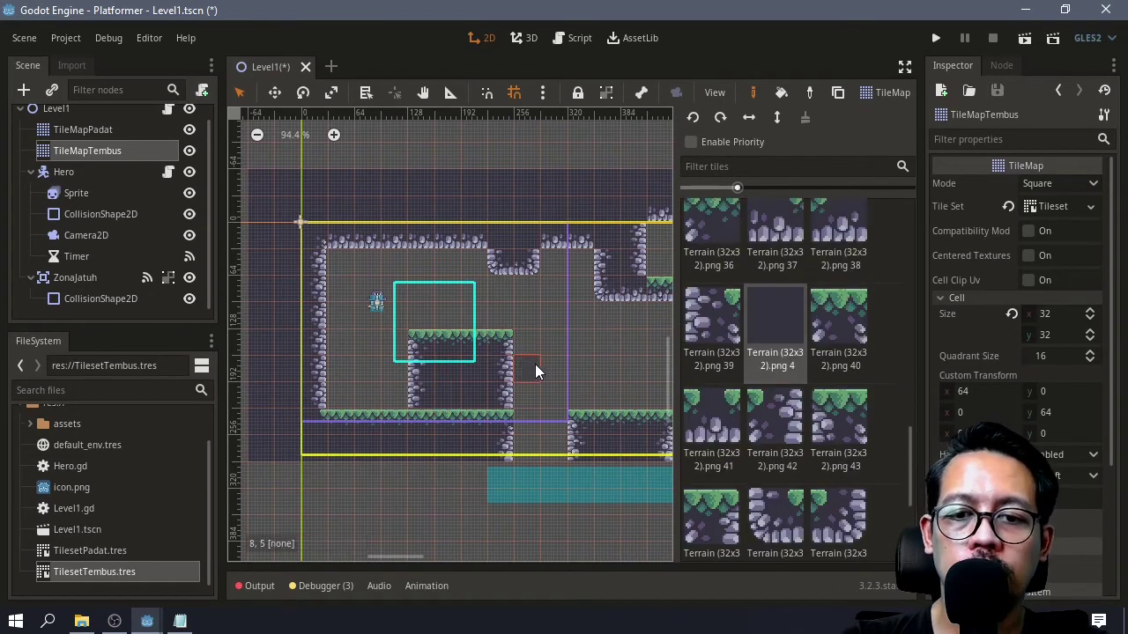
Paint a second four-tile grass top with corners in TileMapTembus above the second floor block, and add its left rock wall
middle_drag(535, 367, 410, 359)
click(808, 94)
click(303, 337)
click(455, 336)
click(801, 90)
click(335, 337)
mouse_move(481, 337)
mouse_down()
mouse_move(511, 340)
mouse_move(454, 382)
mouse_up()
click(808, 93)
click(374, 336)
click(534, 337)
click(808, 93)
click(808, 93)
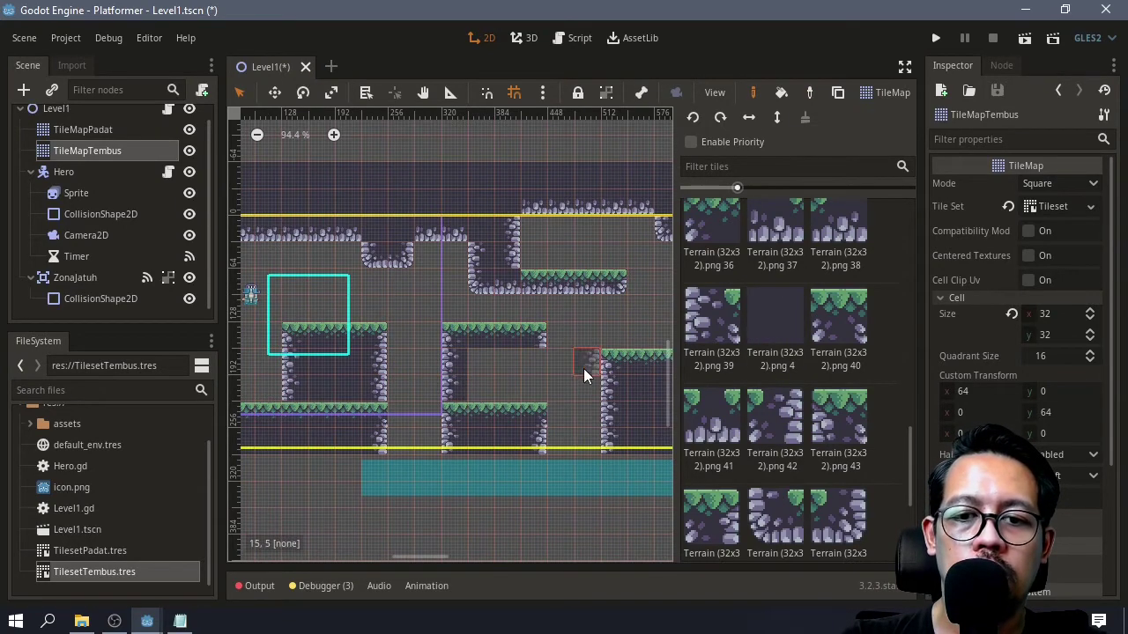
Add the right rock wall of the second pass-through block and fill its interior with plain tile Terrain 4
click(375, 359)
mouse_move(534, 359)
mouse_down()
mouse_move(534, 386)
mouse_move(493, 390)
mouse_up()
click(775, 321)
middle_drag(370, 337, 476, 334)
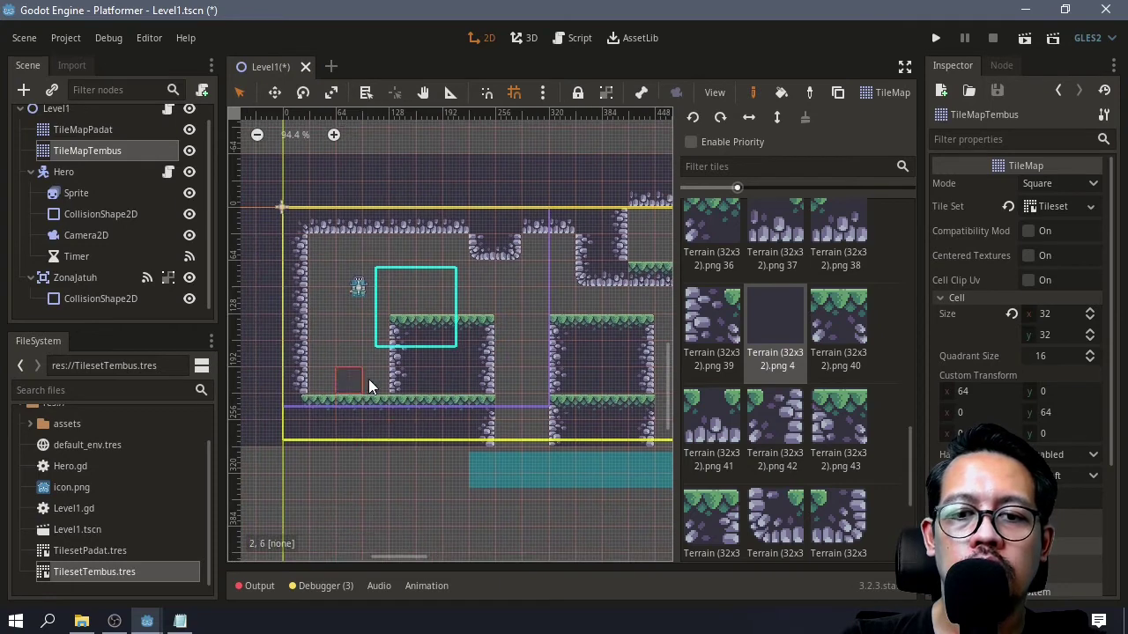
middle_drag(455, 381, 400, 376)
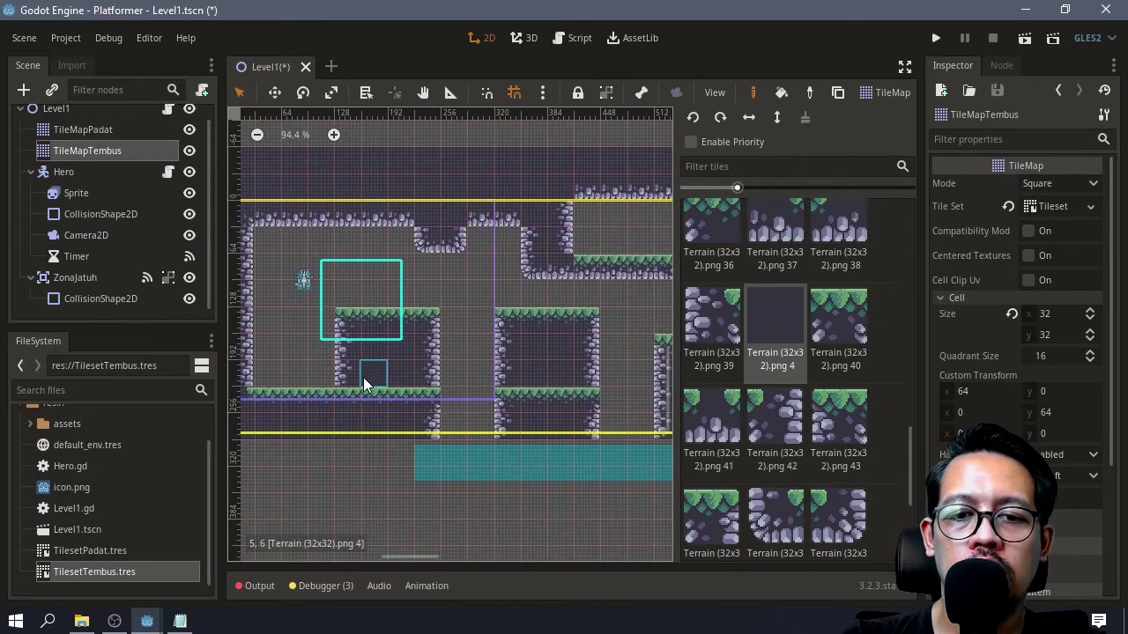
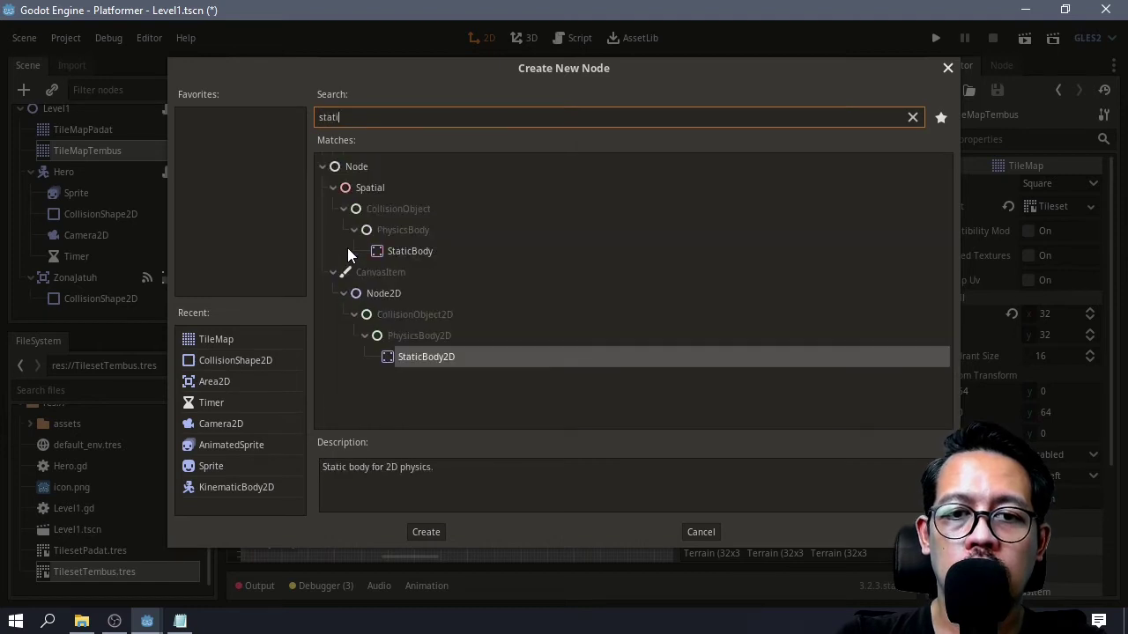
Add a StaticBody2D node as a child of TileMapTembus and read its configuration warning
double_click(427, 357)
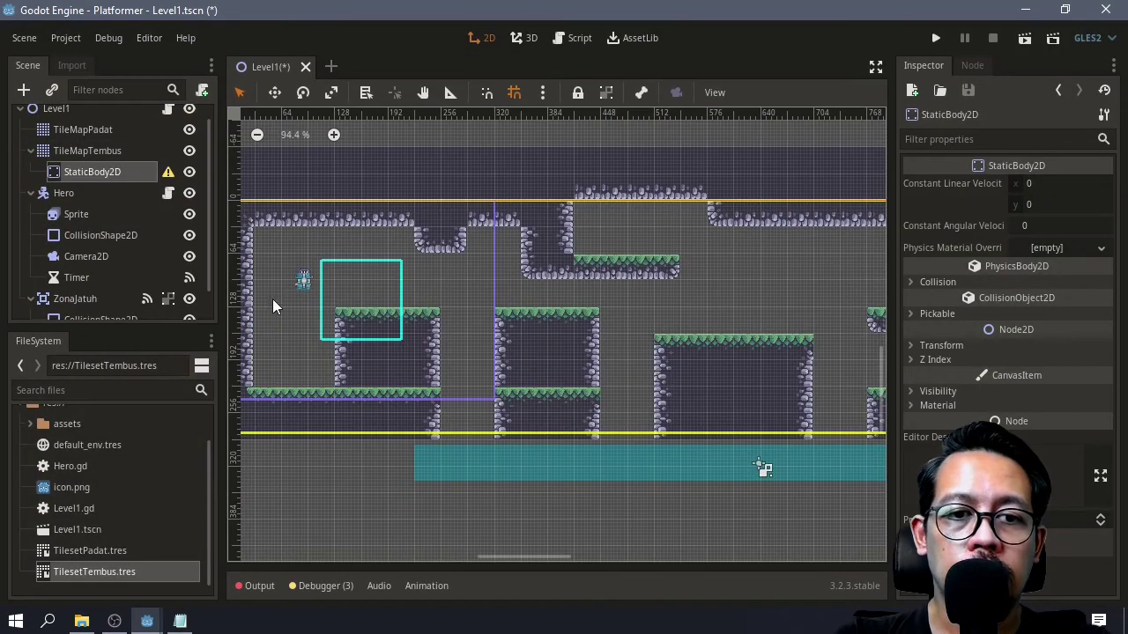
click(168, 174)
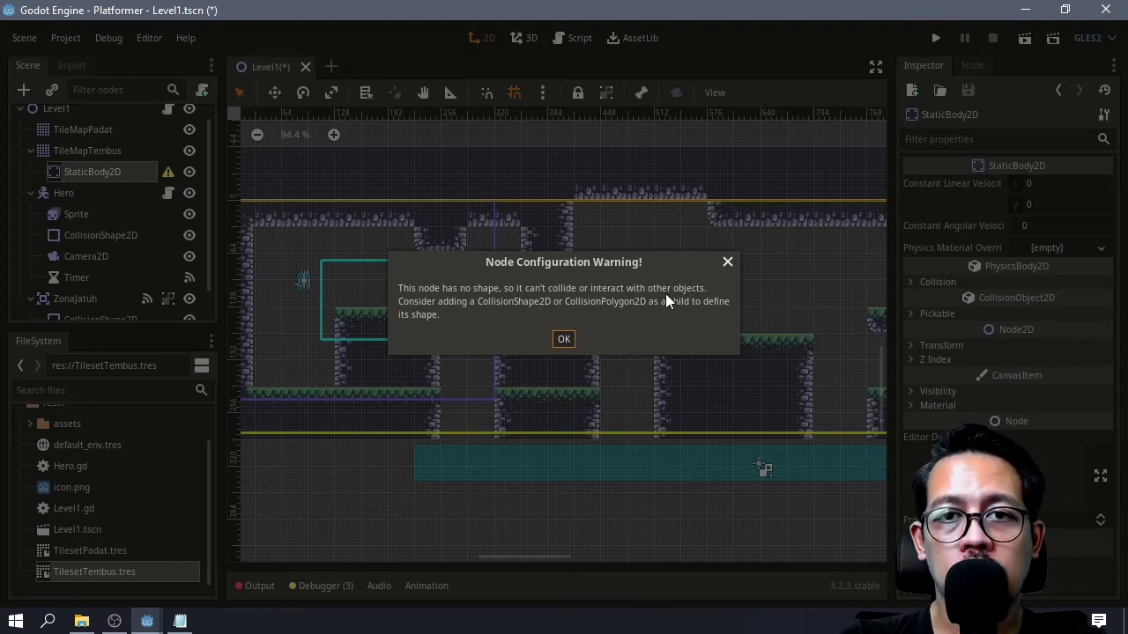
click(565, 340)
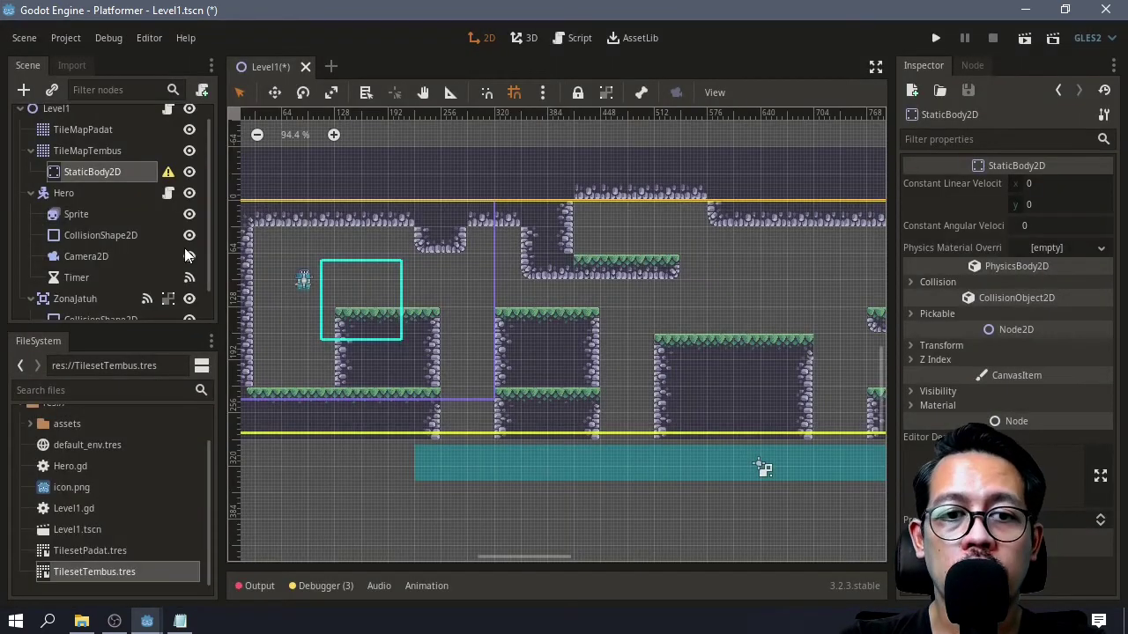
Add a CollisionShape2D under the StaticBody2D and assign it a new RectangleShape2D
click(25, 91)
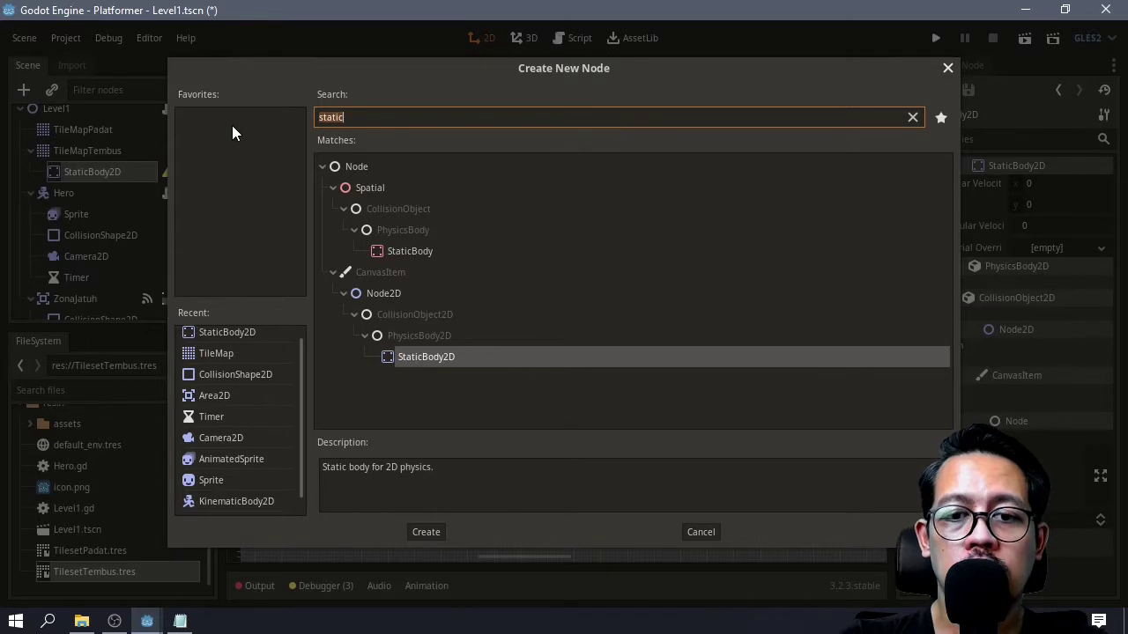
text(collision)
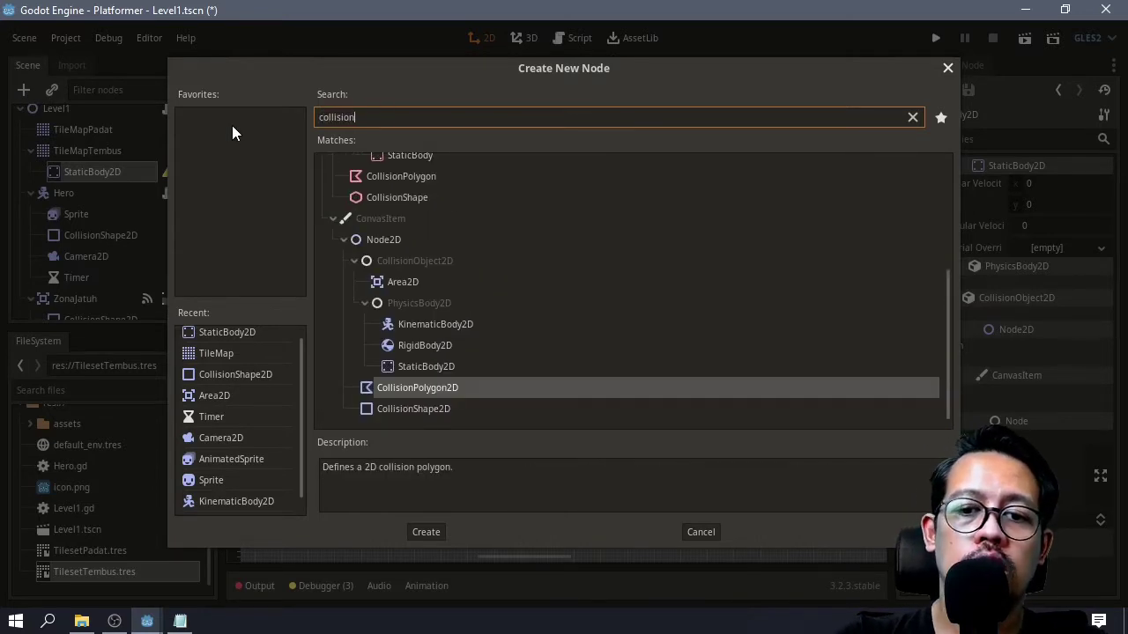
double_click(430, 411)
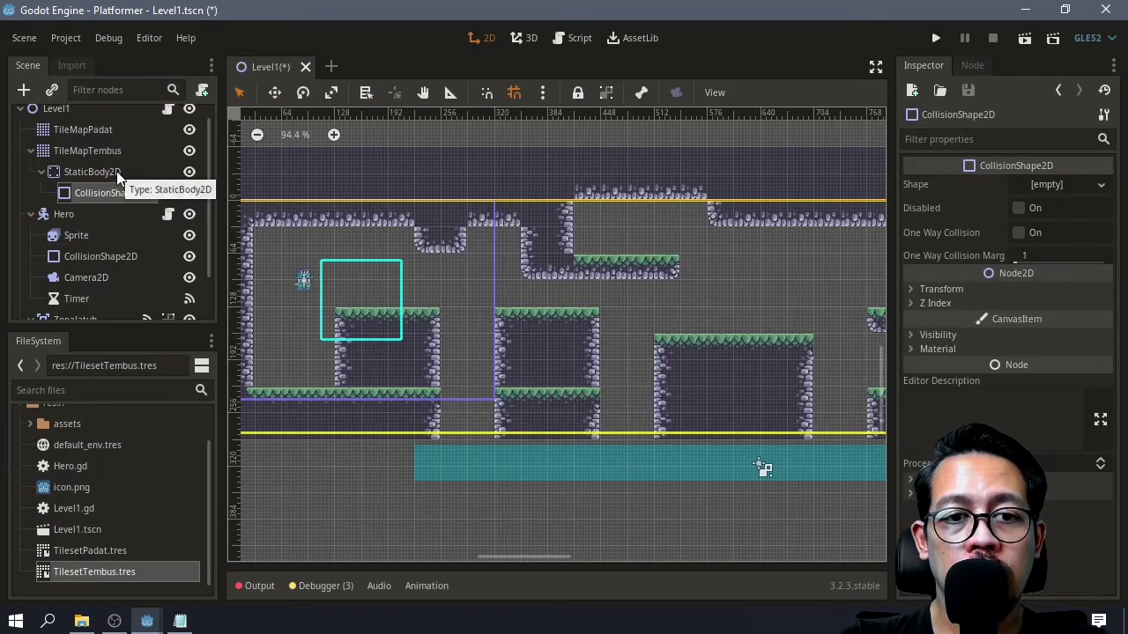
mouse_move(169, 200)
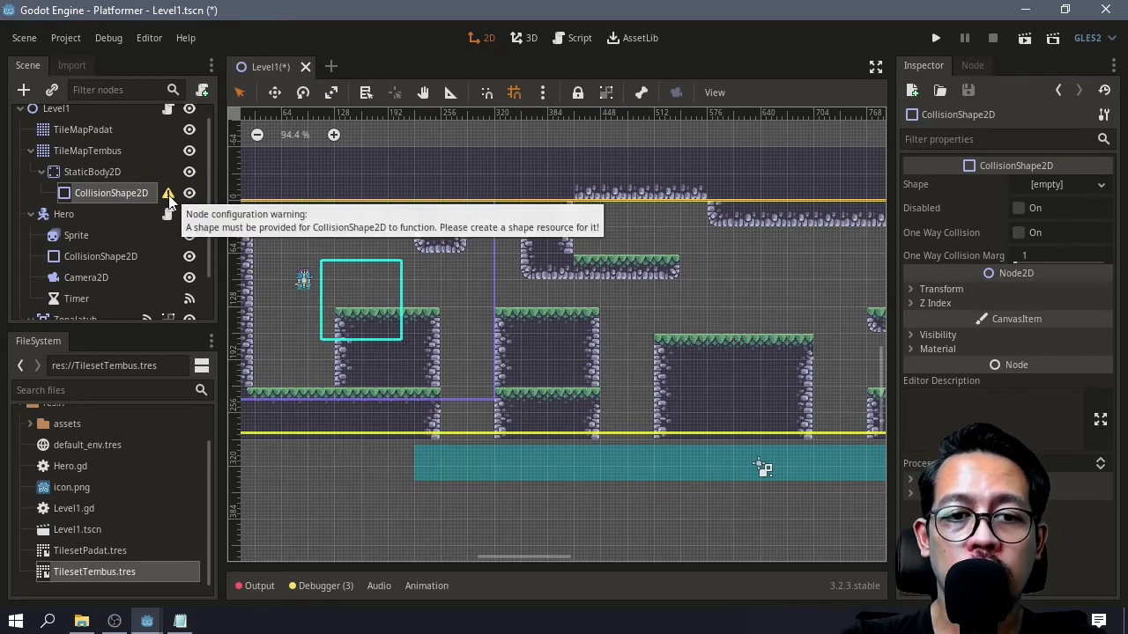
click(168, 195)
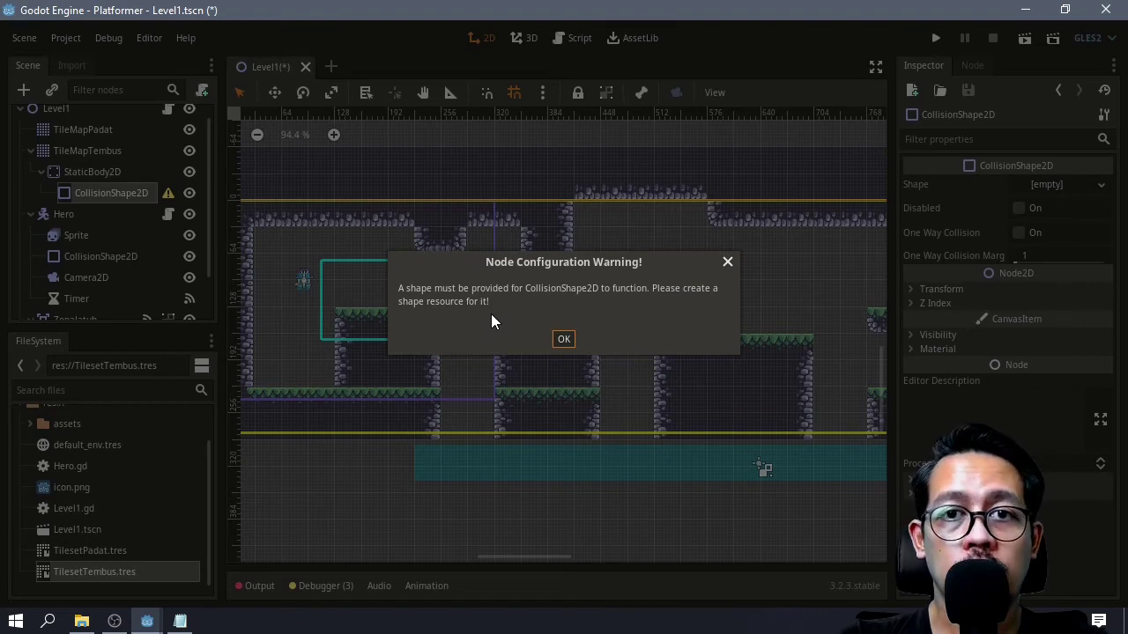
click(562, 340)
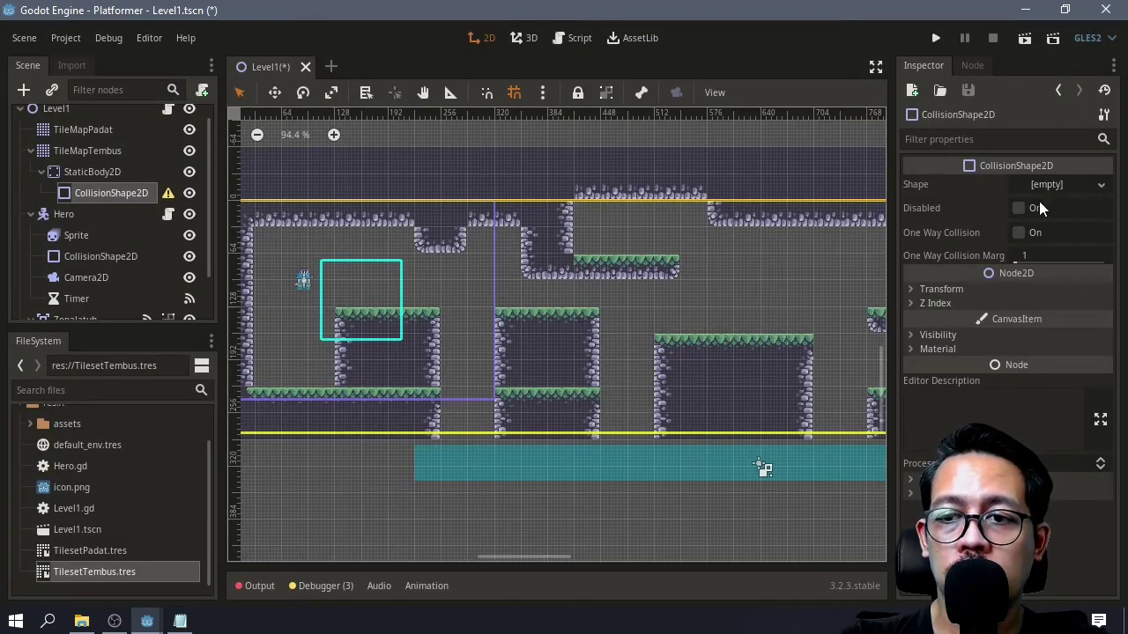
click(1090, 186)
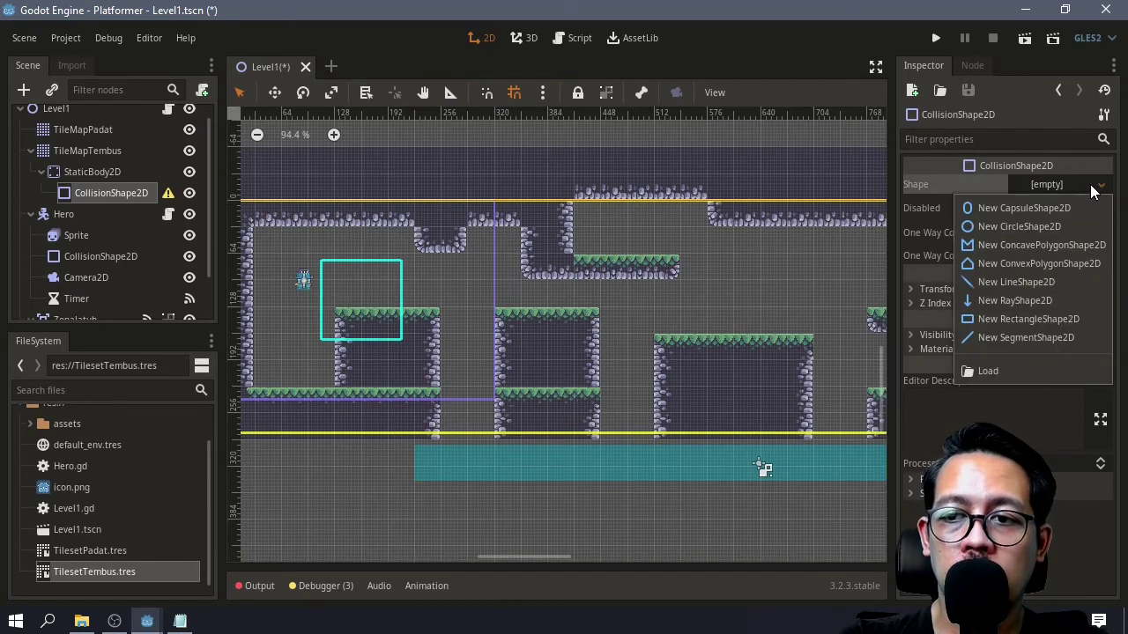
click(1026, 320)
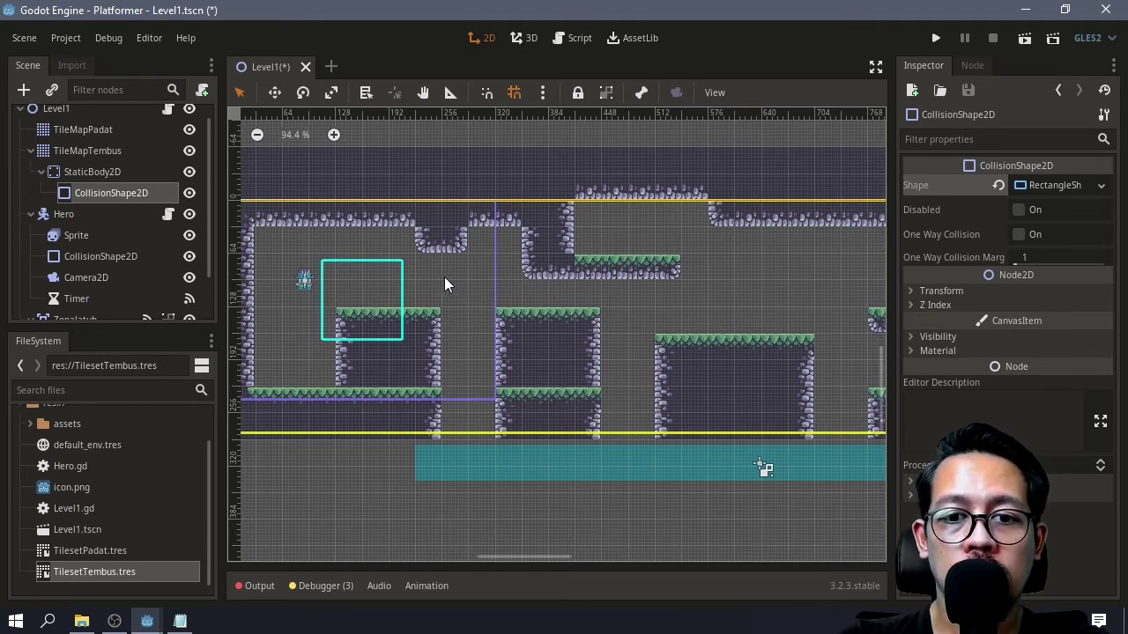
Move the rectangle collision shape onto the first pass-through block's grass top and widen it to about 128 px to span the block
middle_drag(441, 282, 577, 317)
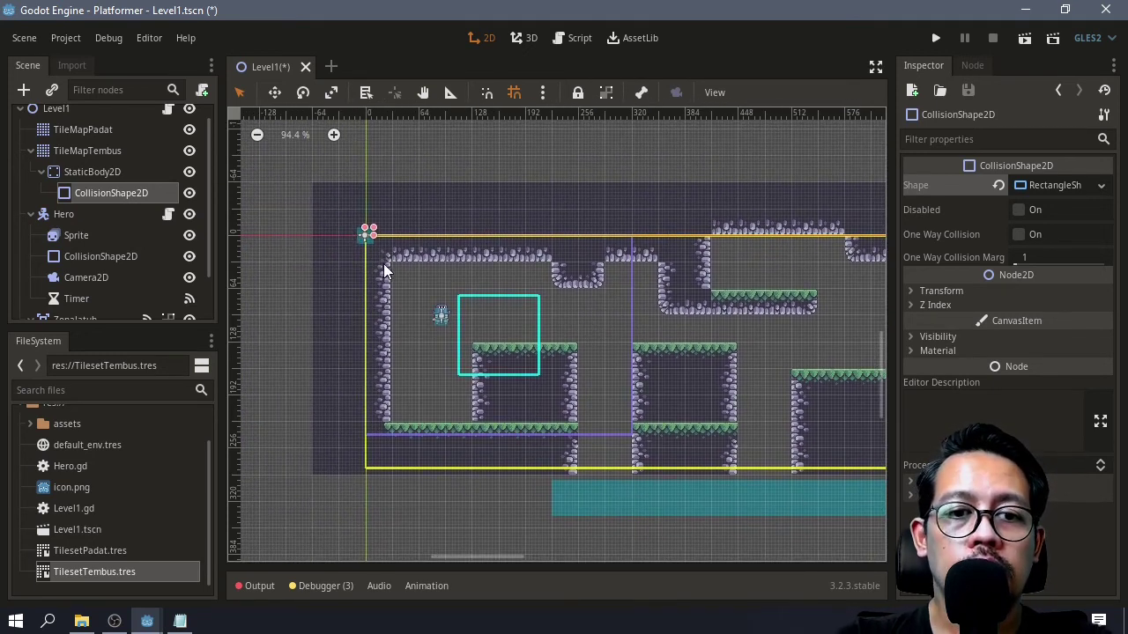
drag(364, 236, 525, 350)
scroll(526, 385, up, 6)
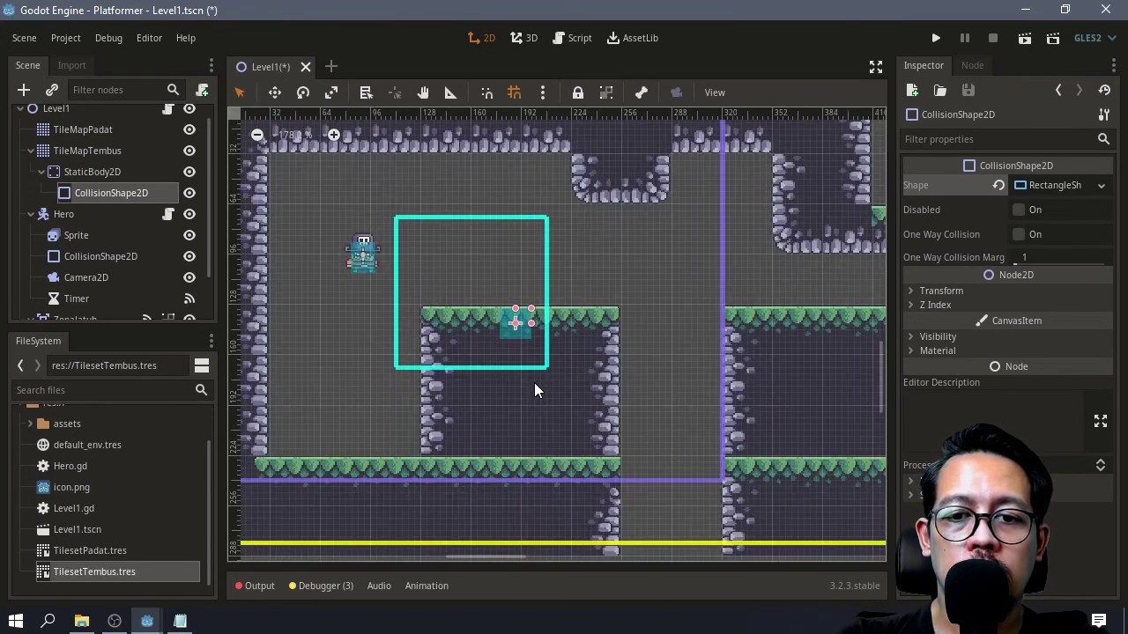
scroll(500, 366, up, 1)
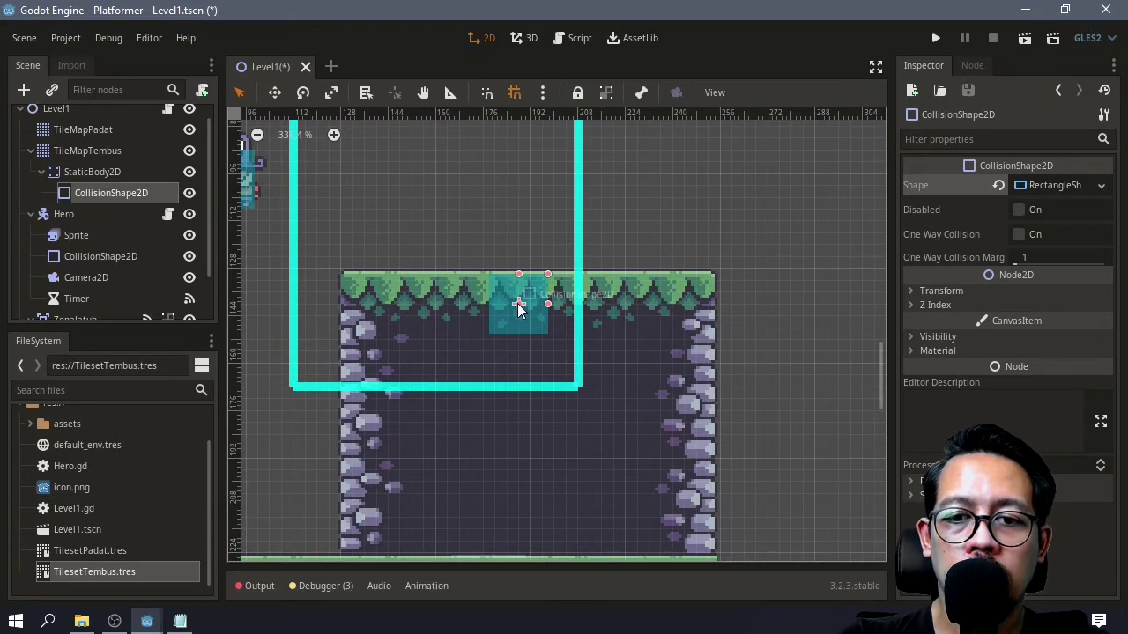
drag(518, 303, 715, 306)
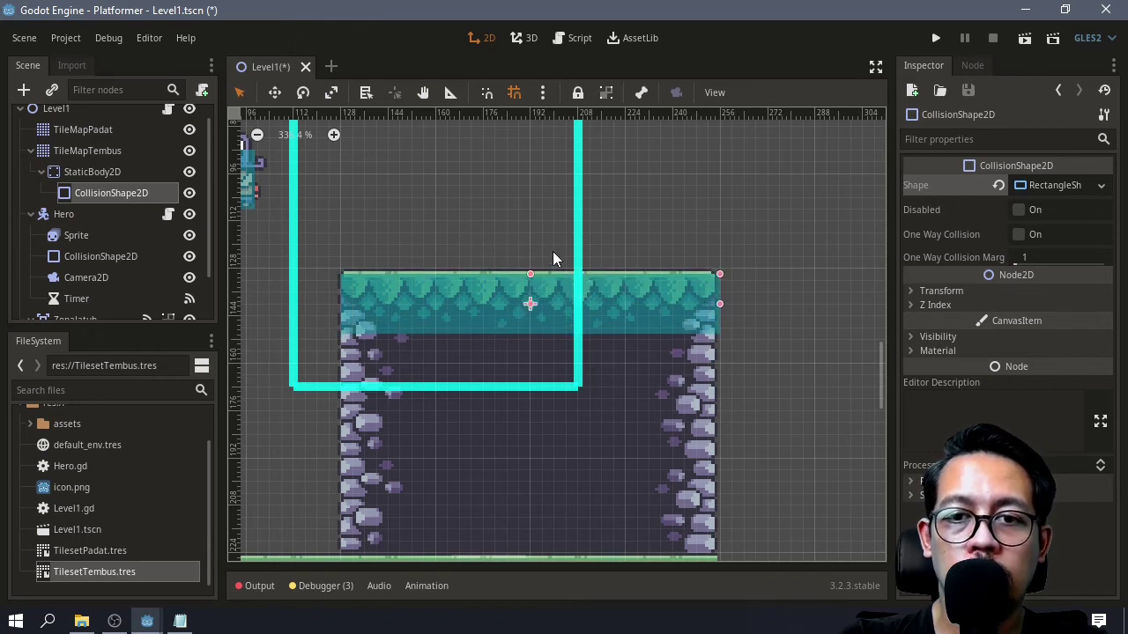
Configure the snap settings with a grid step of 1 px by 1 px
click(541, 93)
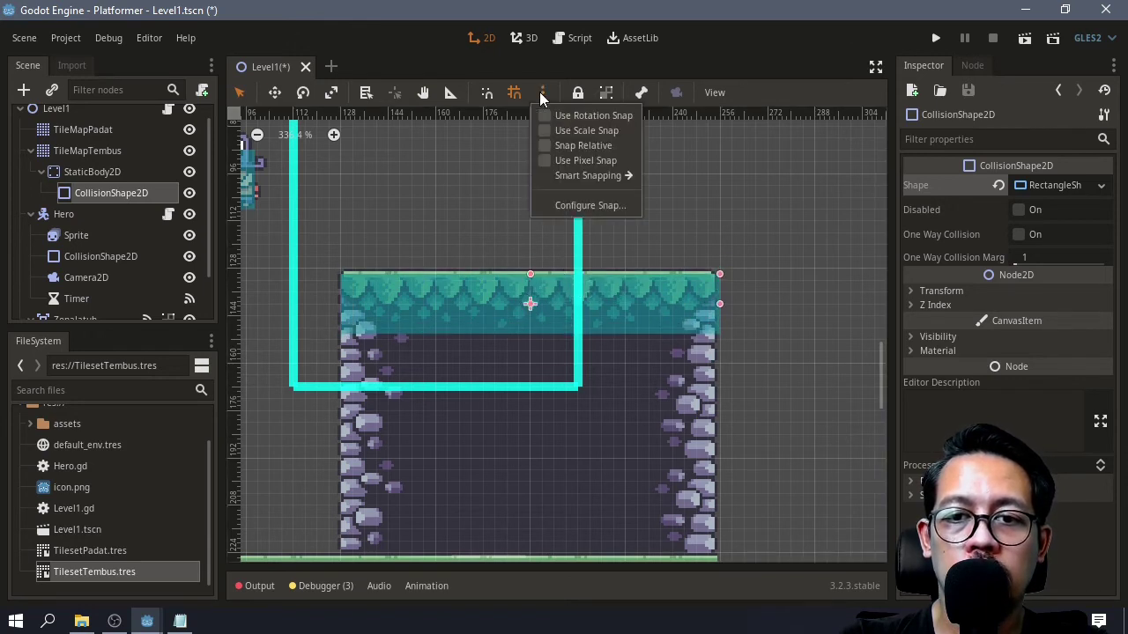
click(579, 208)
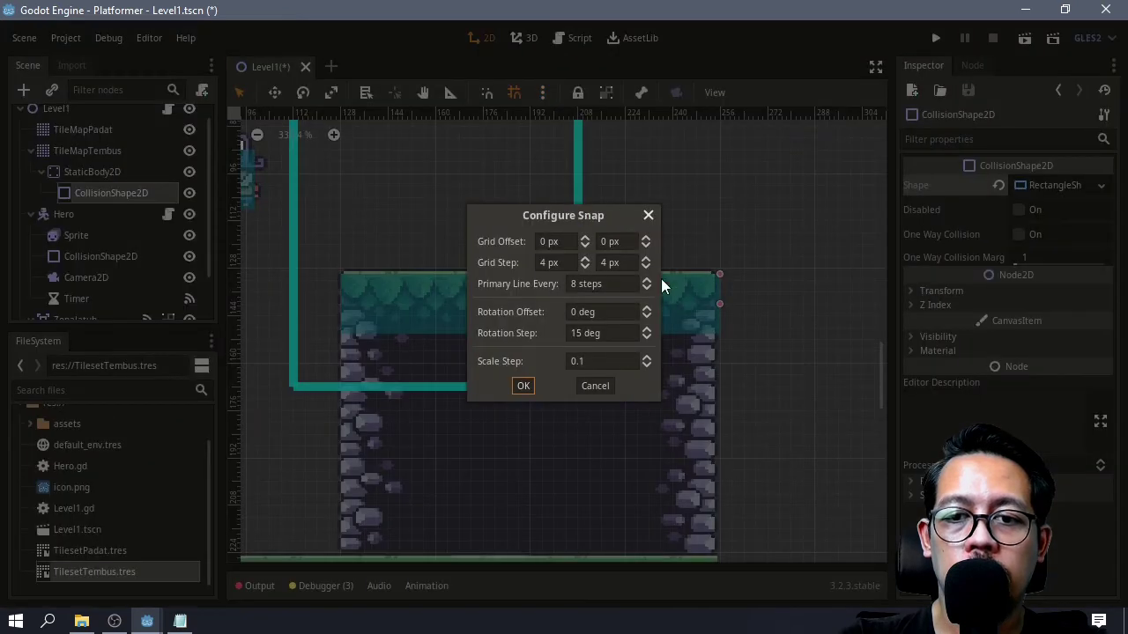
click(585, 267)
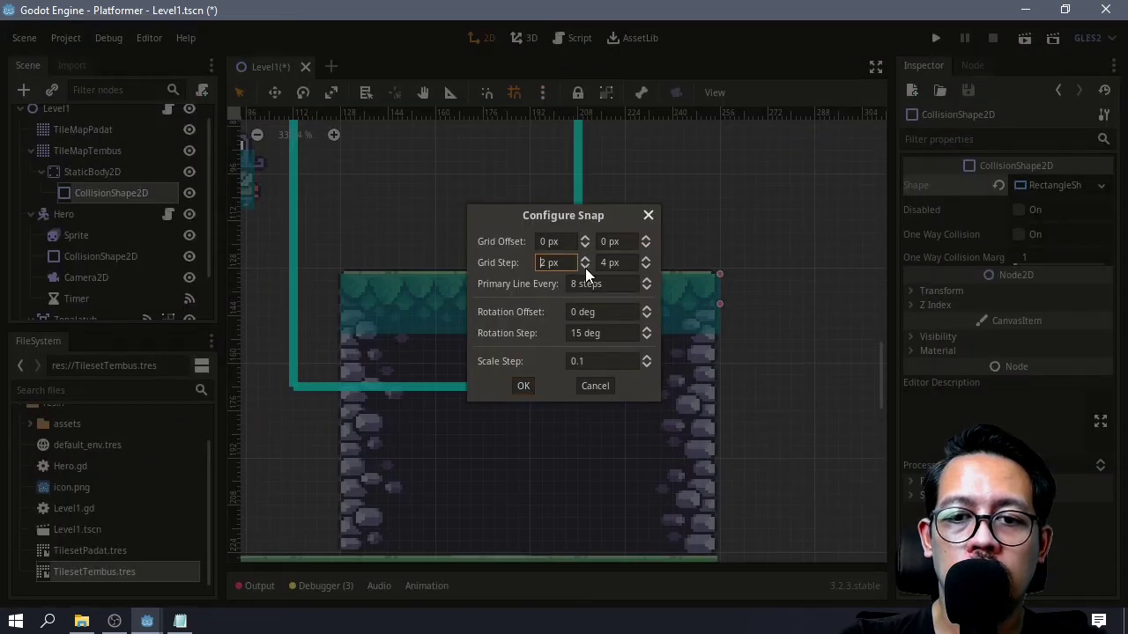
click(646, 268)
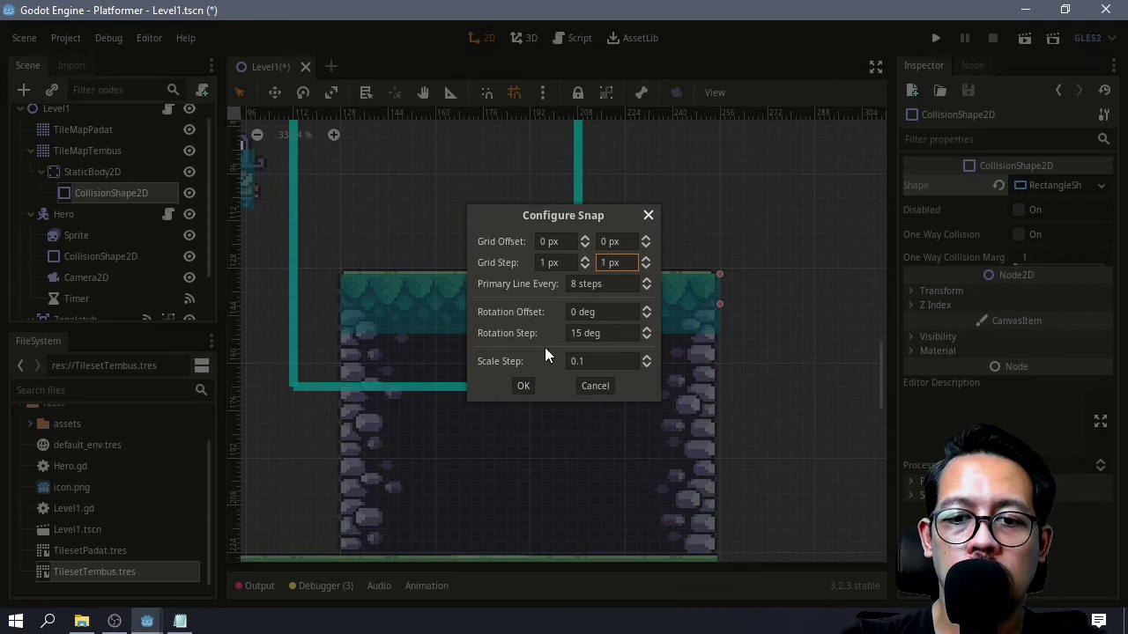
click(523, 385)
Nudge the rectangle collision shape slightly upward so it lines up with the first pass-through block's grass top
scroll(520, 352, up, 4)
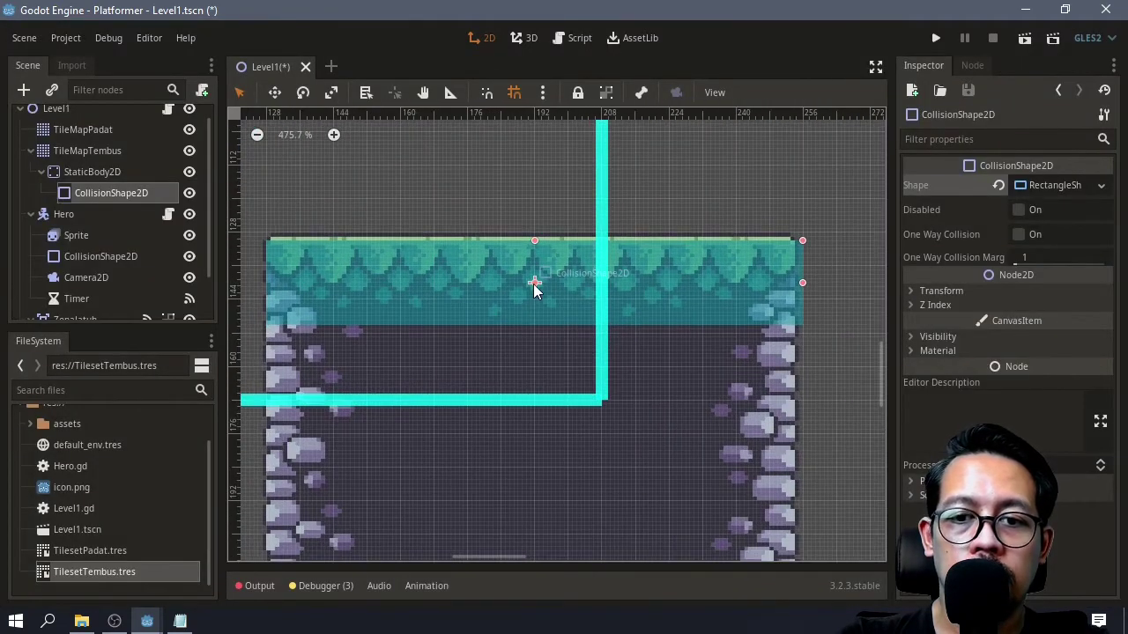
drag(533, 284, 532, 274)
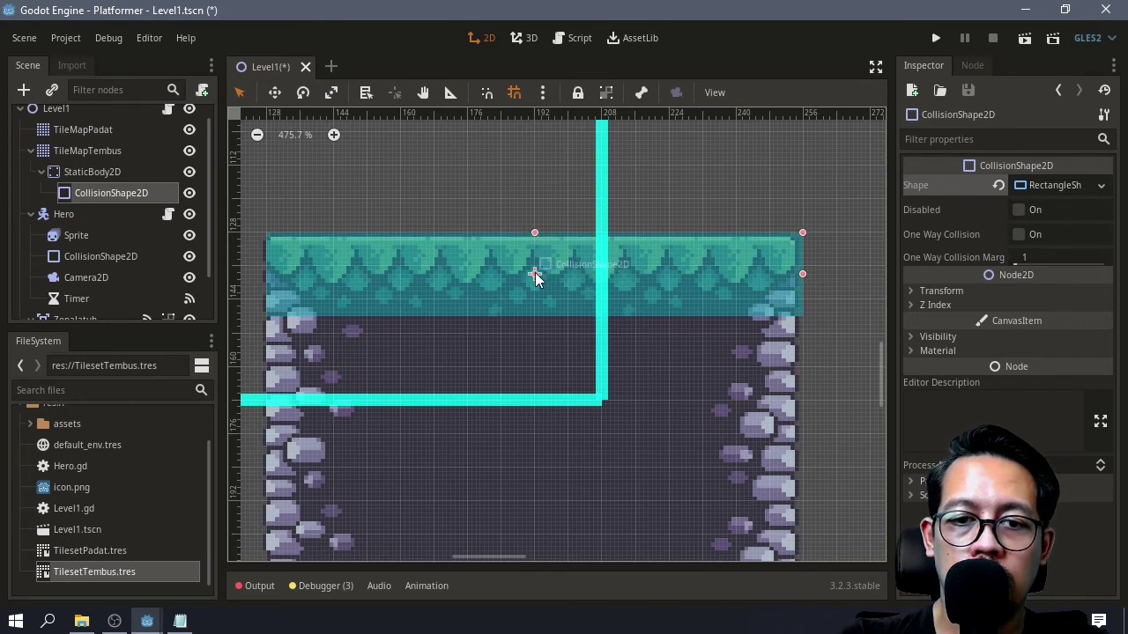
drag(535, 273, 529, 273)
Enable One Way Collision on the first block's collision shape
middle_drag(547, 368, 496, 393)
scroll(576, 367, down, 8)
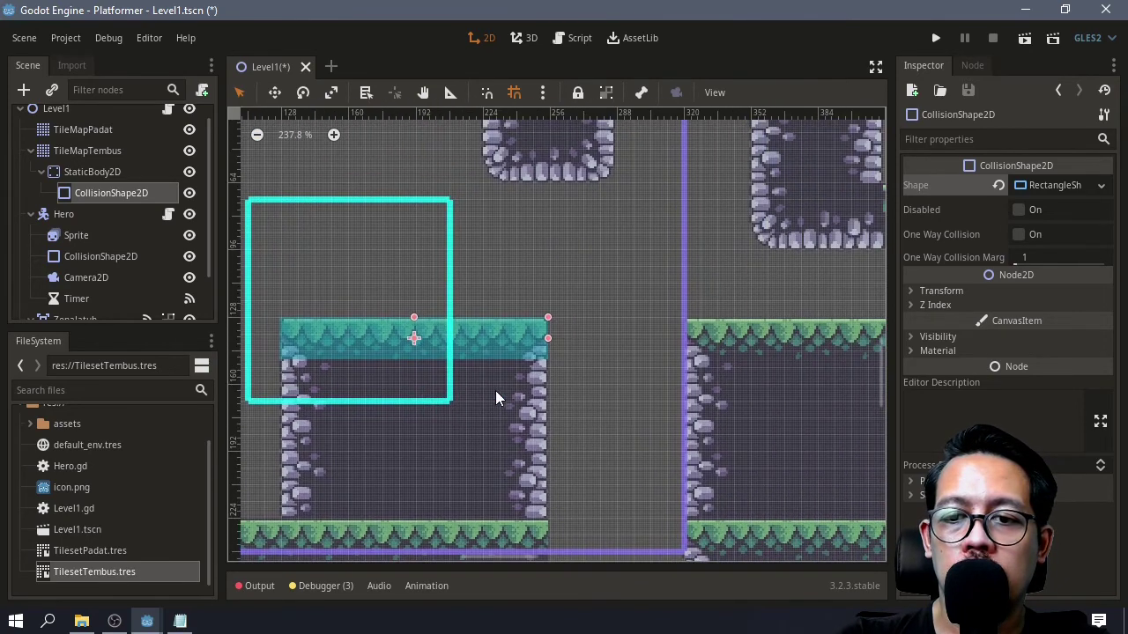
scroll(556, 388, down, 2)
middle_drag(603, 386, 577, 378)
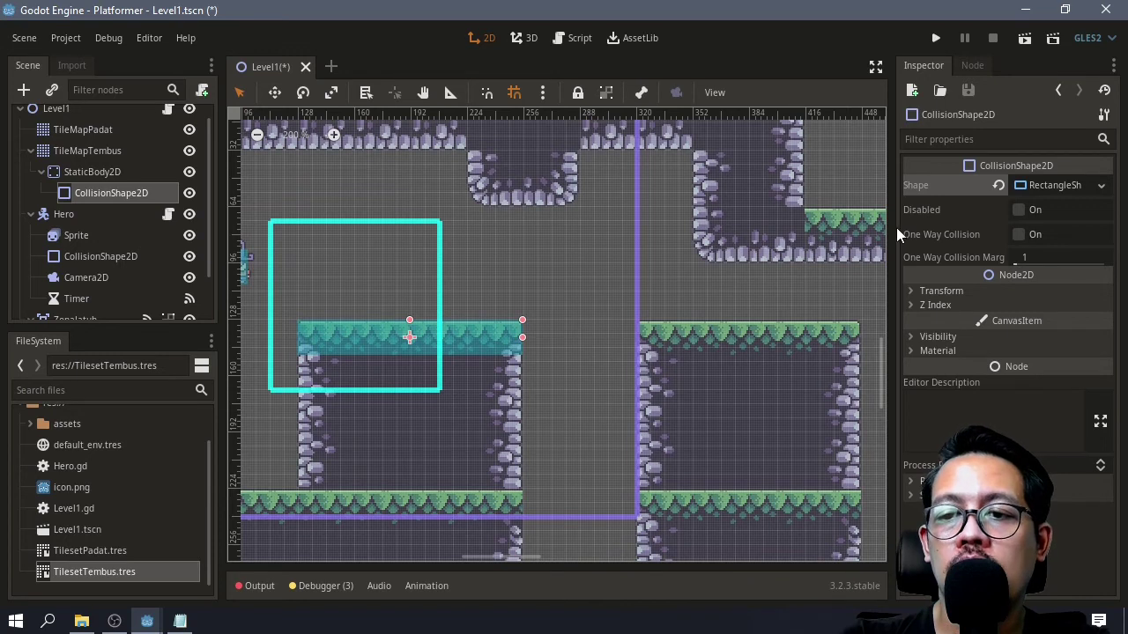
click(1020, 234)
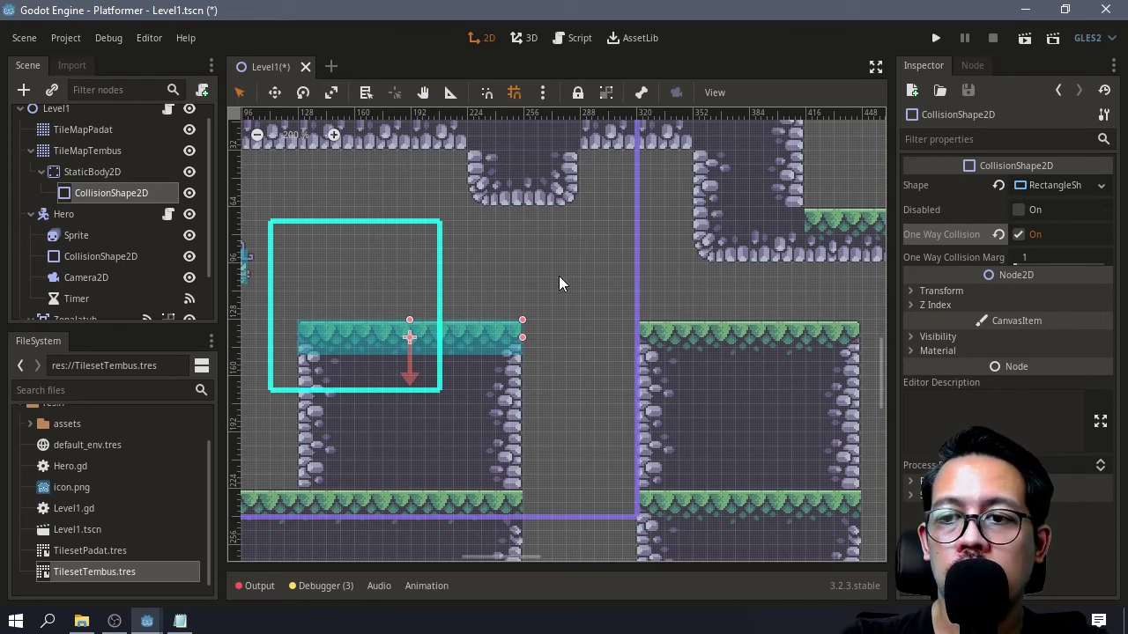
Run the current scene and test jumping the hero onto and off the first pass-through block
click(1027, 44)
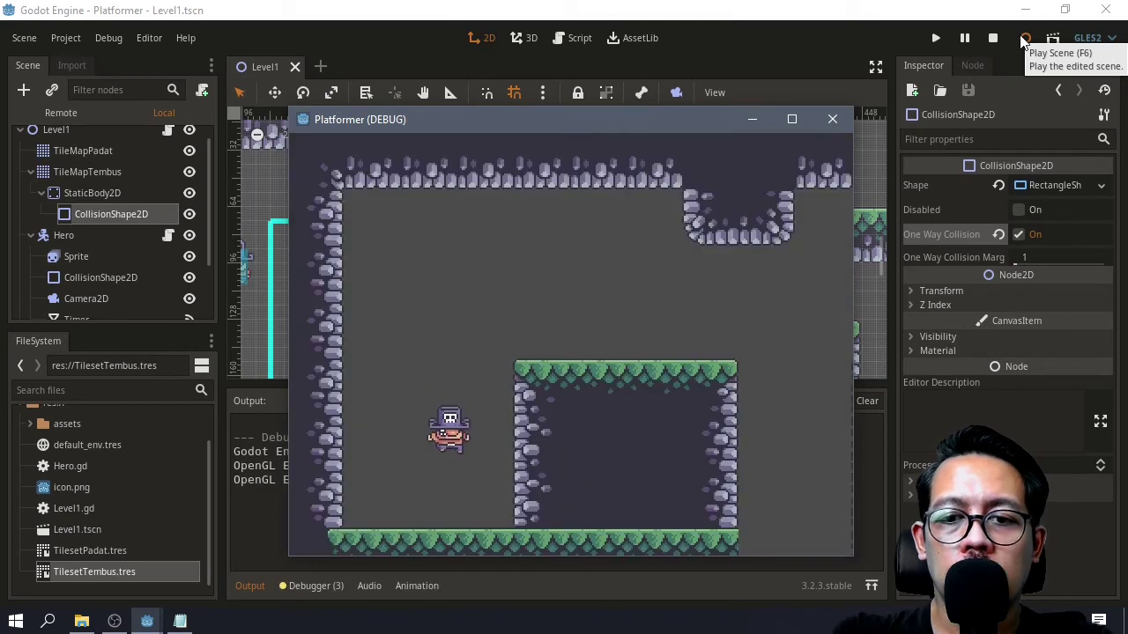
key(Right)
key(Up)
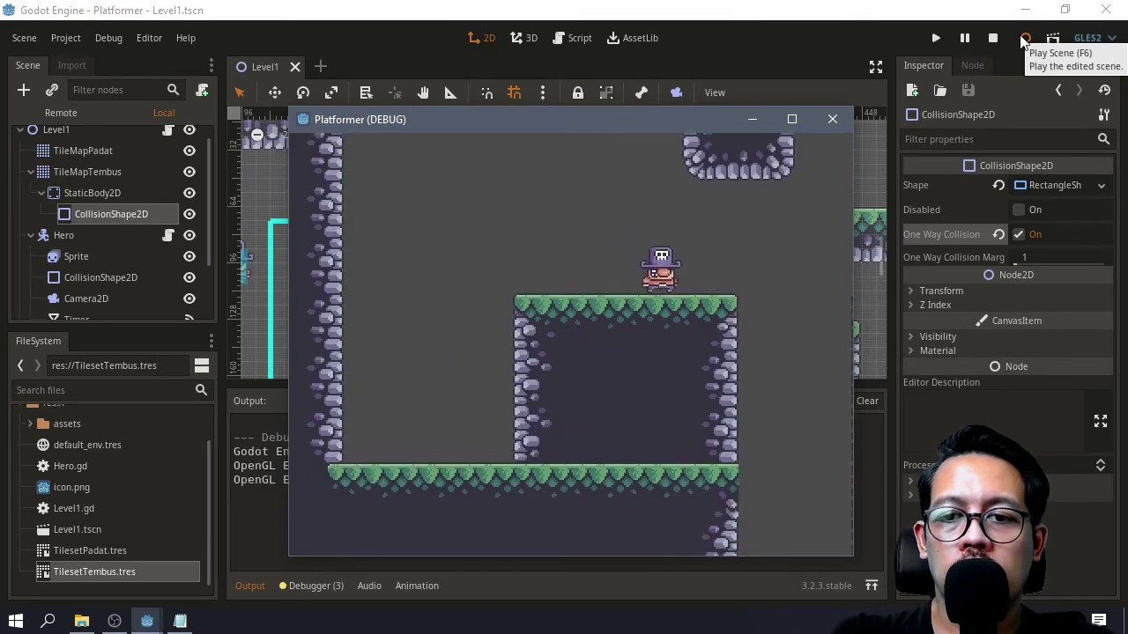
key(Left)
key(Up)
key(Left)
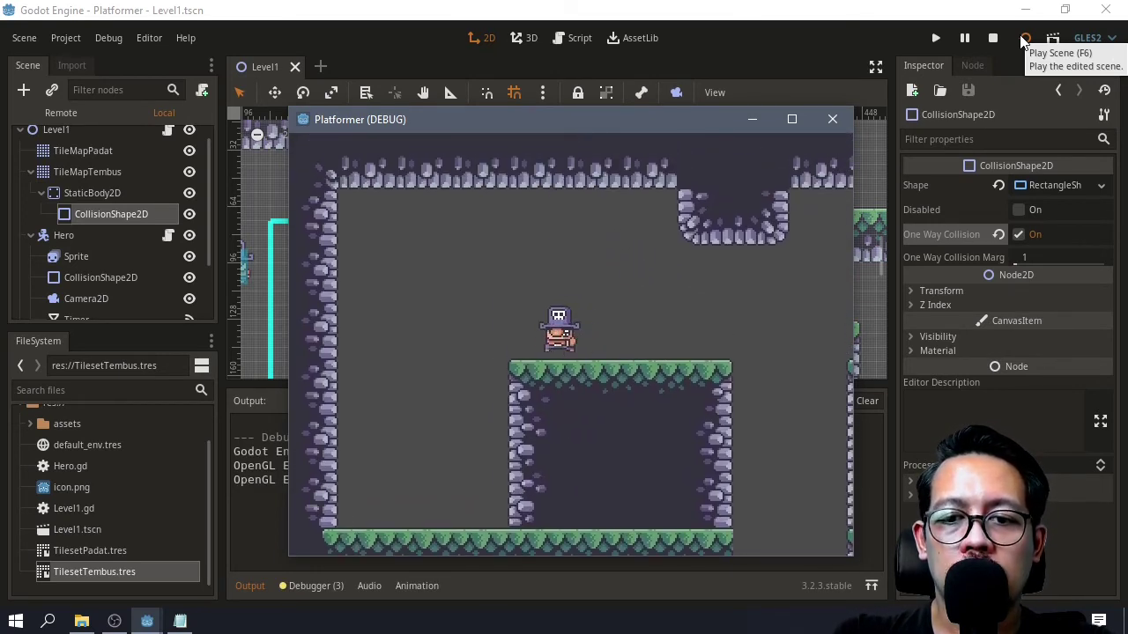
key(Up)
key(Right)
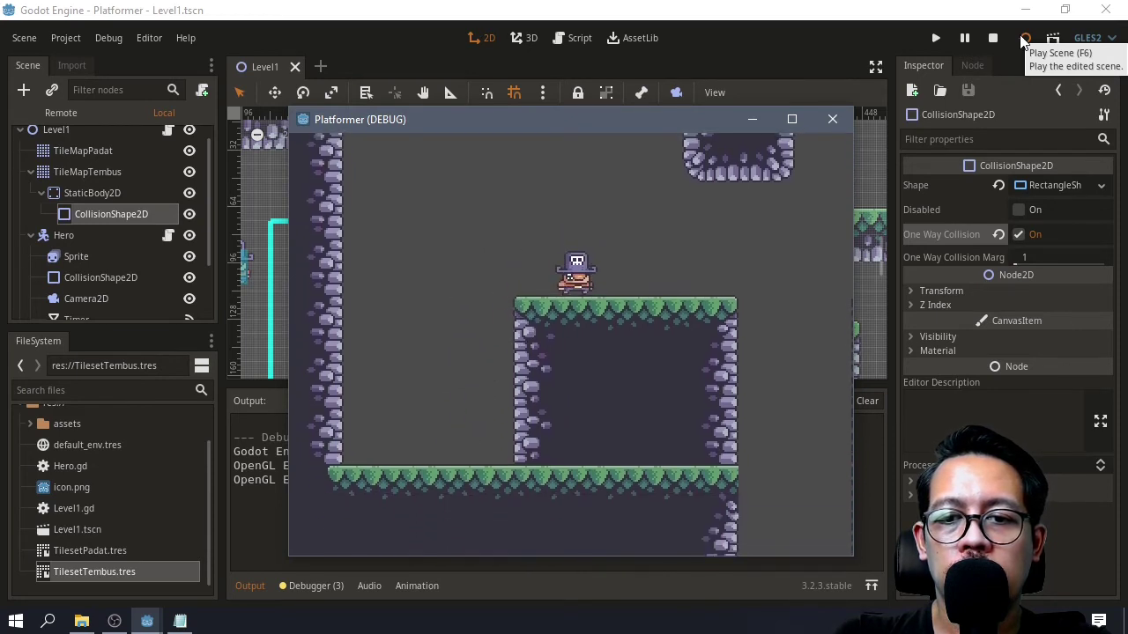
key(Left)
key(Up)
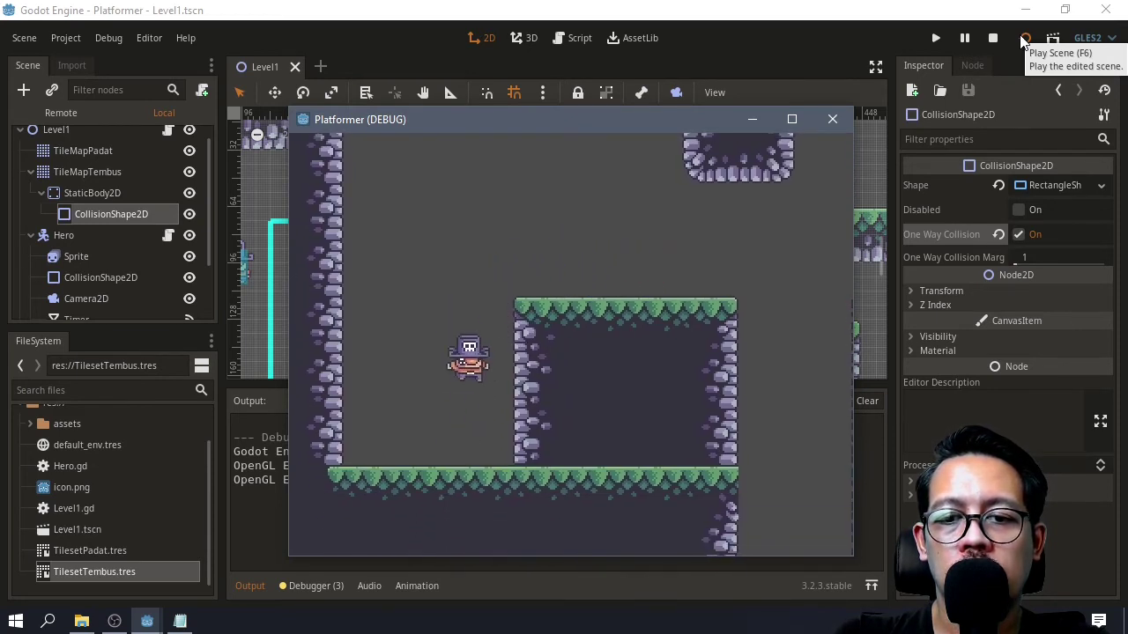
Take the hero over the first block to the second one to test its collision, and close the game
key(Right)
key(Up)
key(Right)
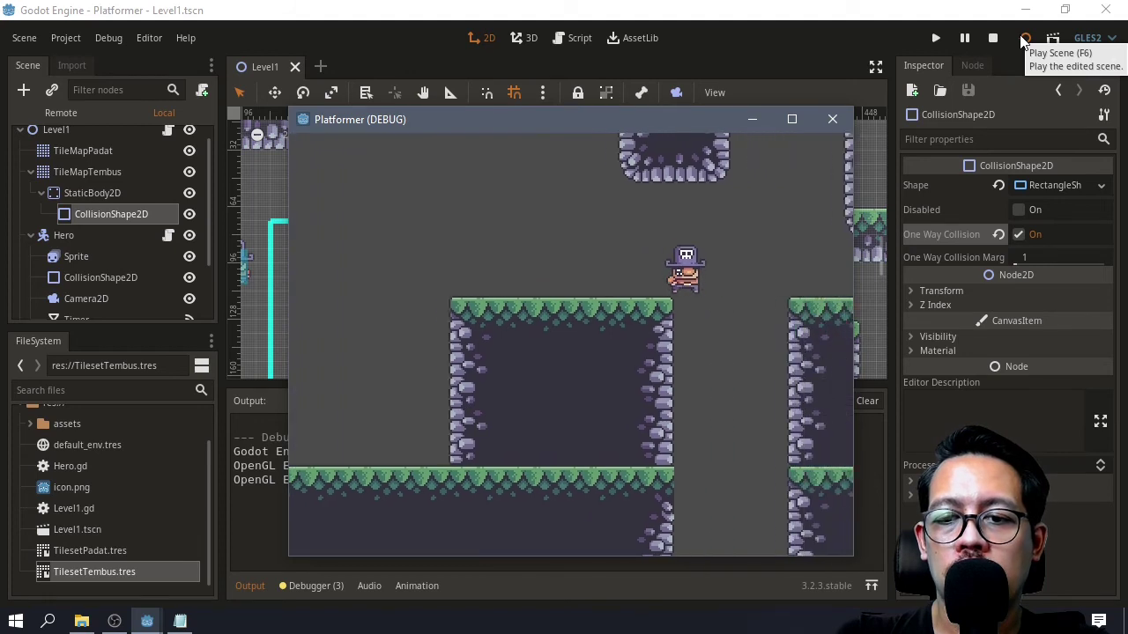
key(Up)
key(Left)
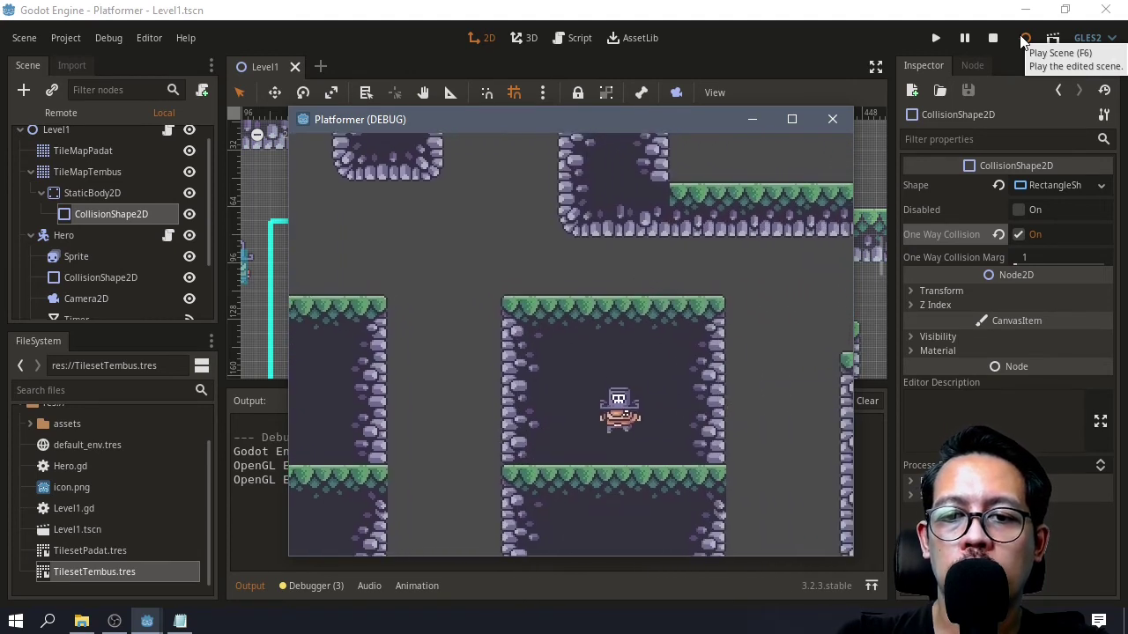
key(Right)
click(833, 120)
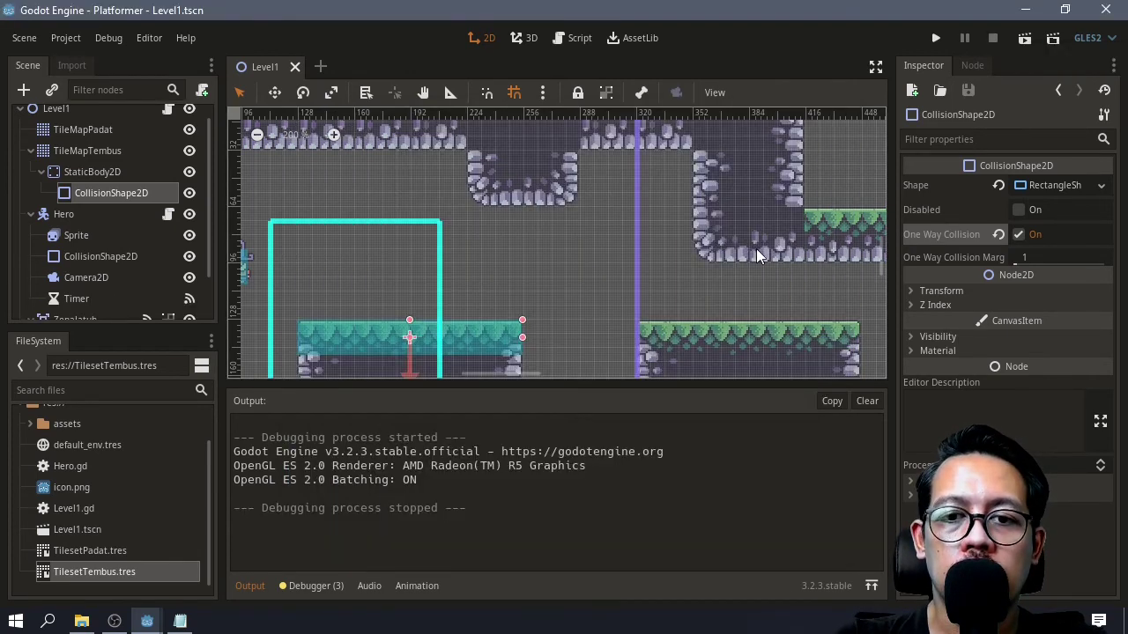
Duplicate the first block's collision shape and move the copy onto the second pass-through block's grass top
middle_drag(597, 281, 515, 220)
middle_drag(538, 272, 619, 239)
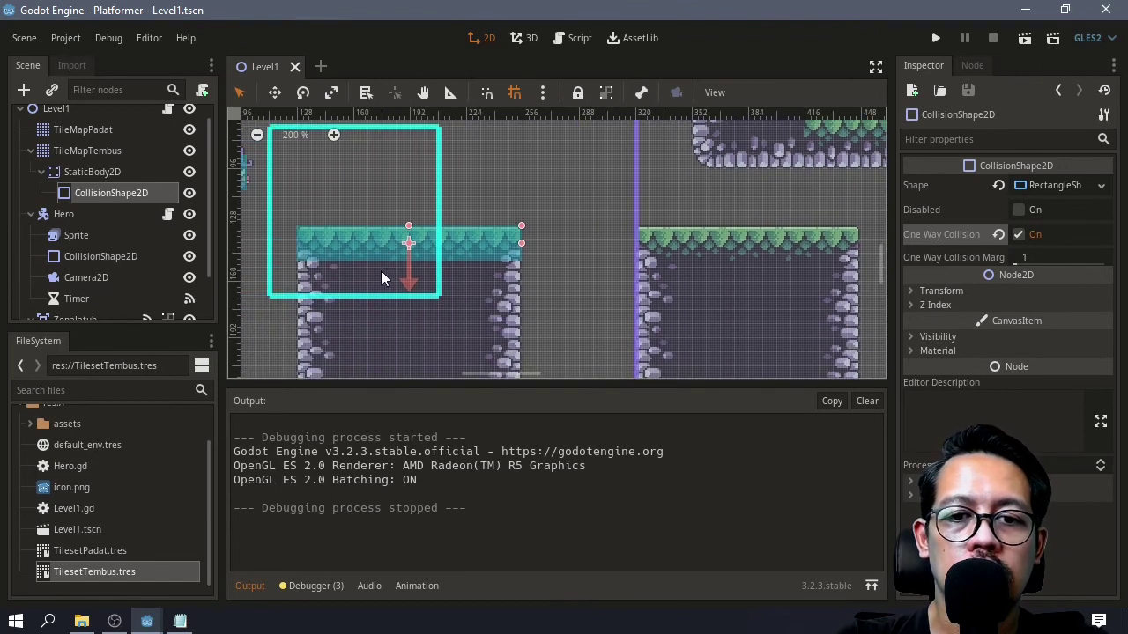
right_click(119, 193)
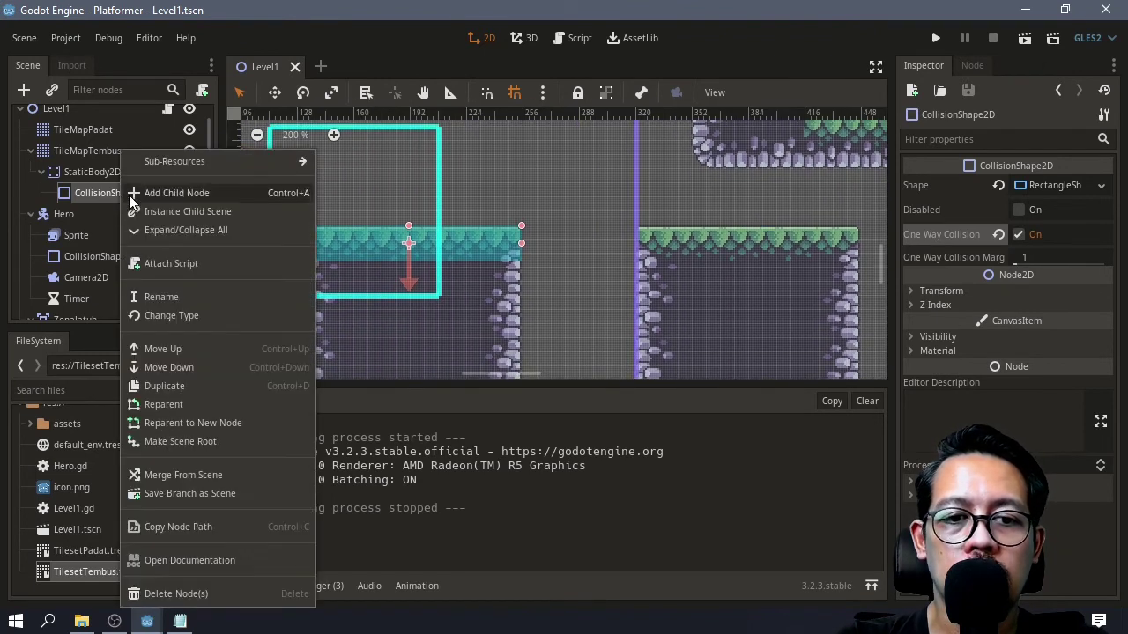
click(188, 388)
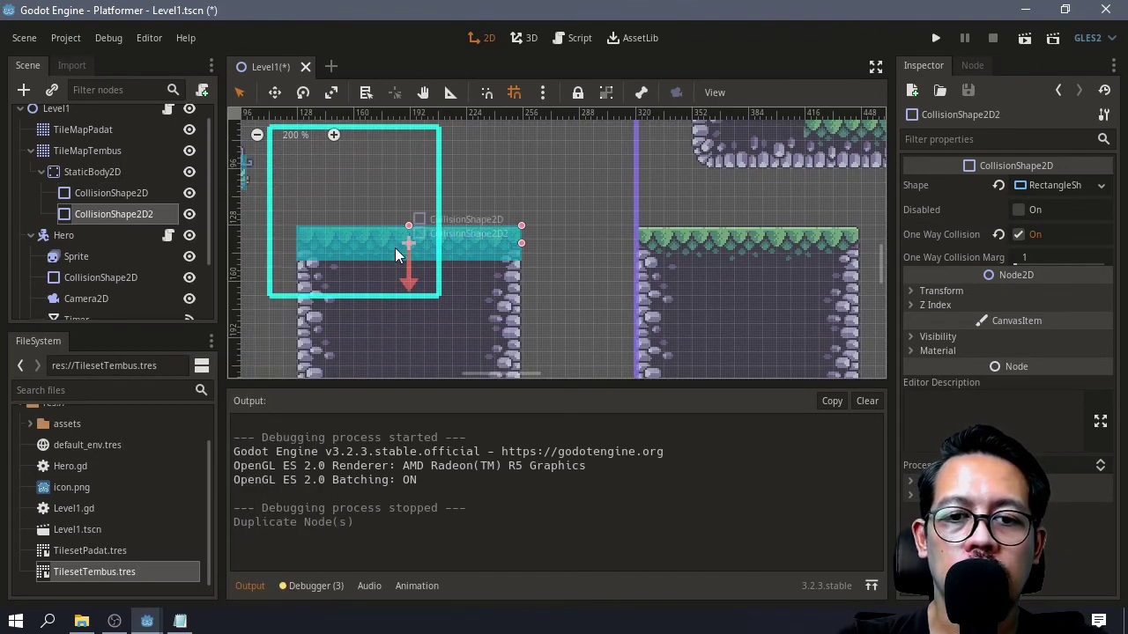
drag(408, 244, 743, 251)
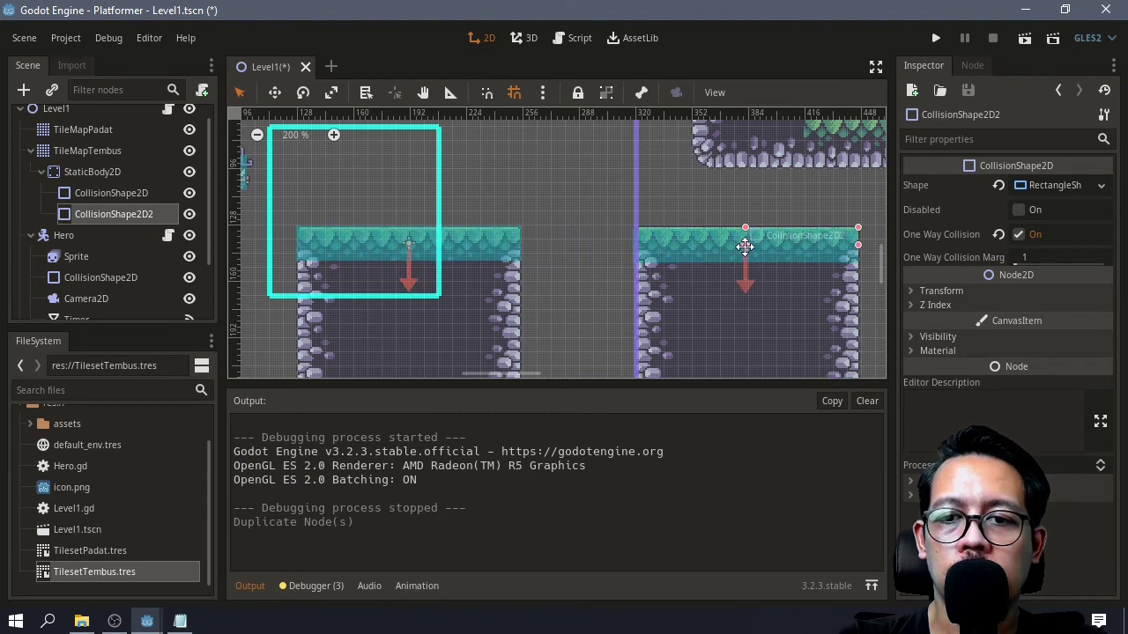
Fine-tune the duplicated collision shape's position so it lines up with the second block's grass top
scroll(662, 273, up, 2)
scroll(673, 260, up, 6)
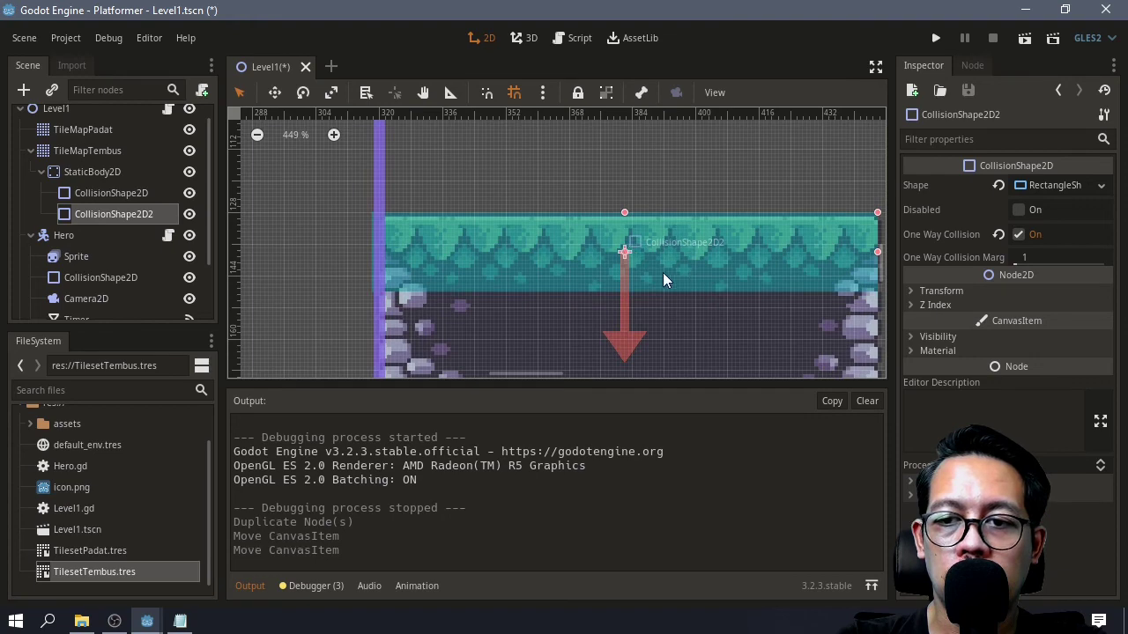
middle_drag(662, 273, 529, 261)
drag(520, 254, 524, 254)
click(525, 255)
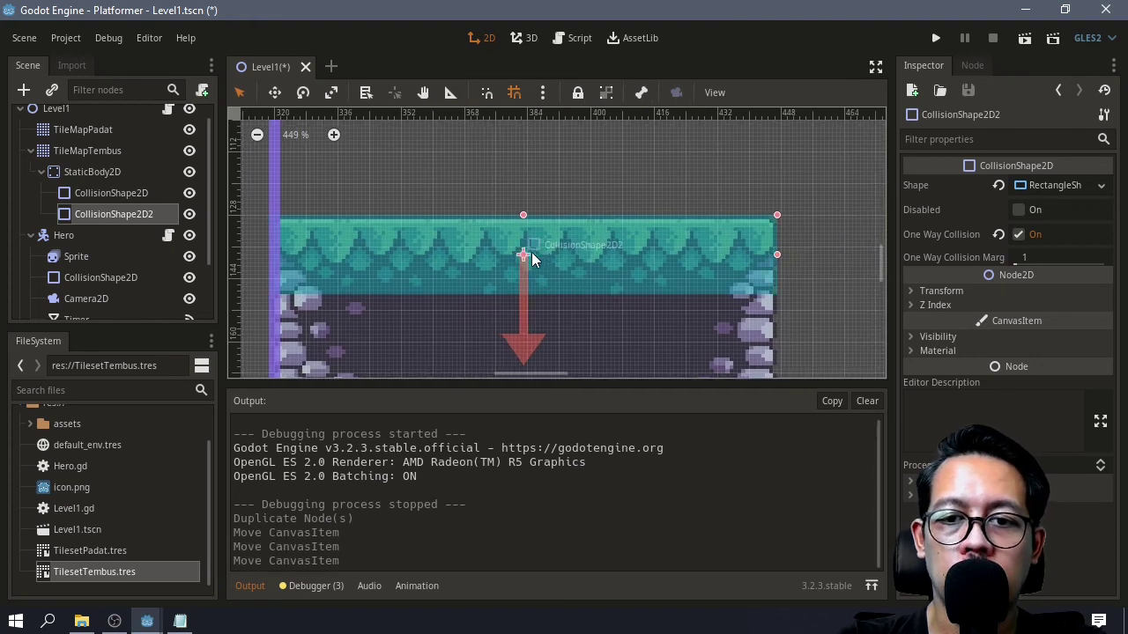
scroll(536, 259, down, 9)
scroll(591, 281, down, 4)
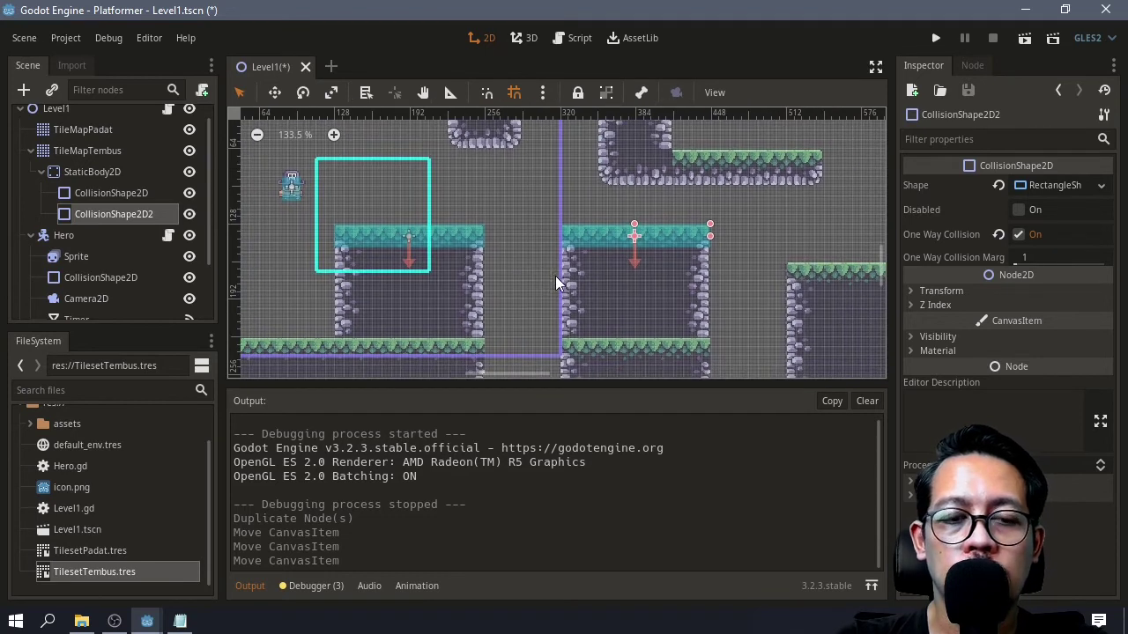
Check TileMapTembus's collision settings, put its StaticBody2D on collision layer 2 only and add layer 3 to its mask
click(103, 152)
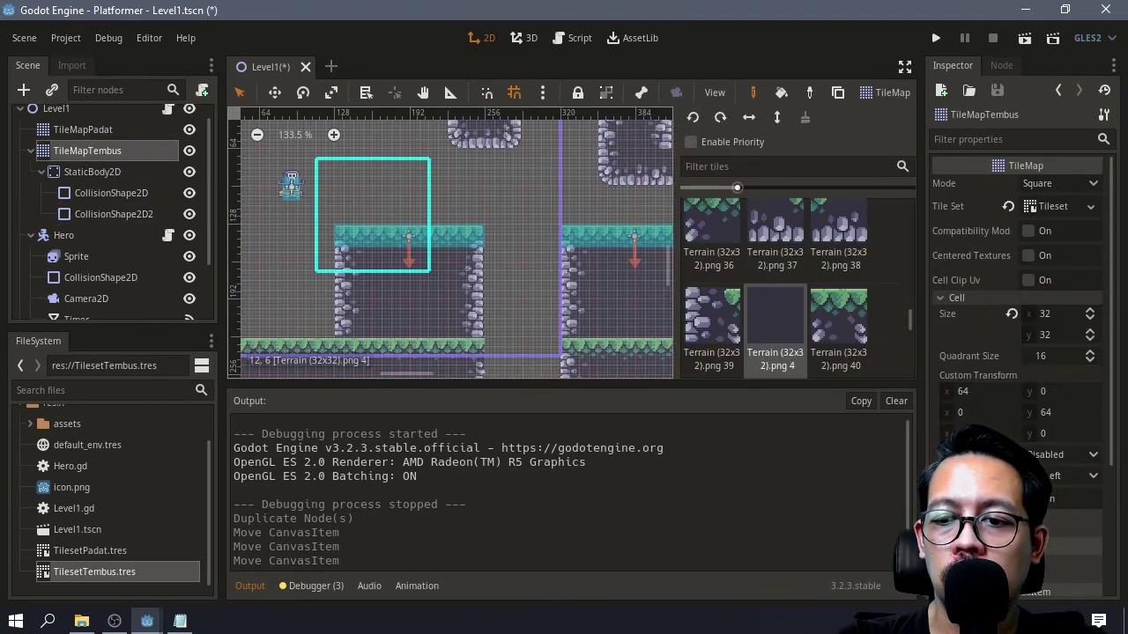
scroll(993, 411, down, 6)
scroll(993, 411, up, 3)
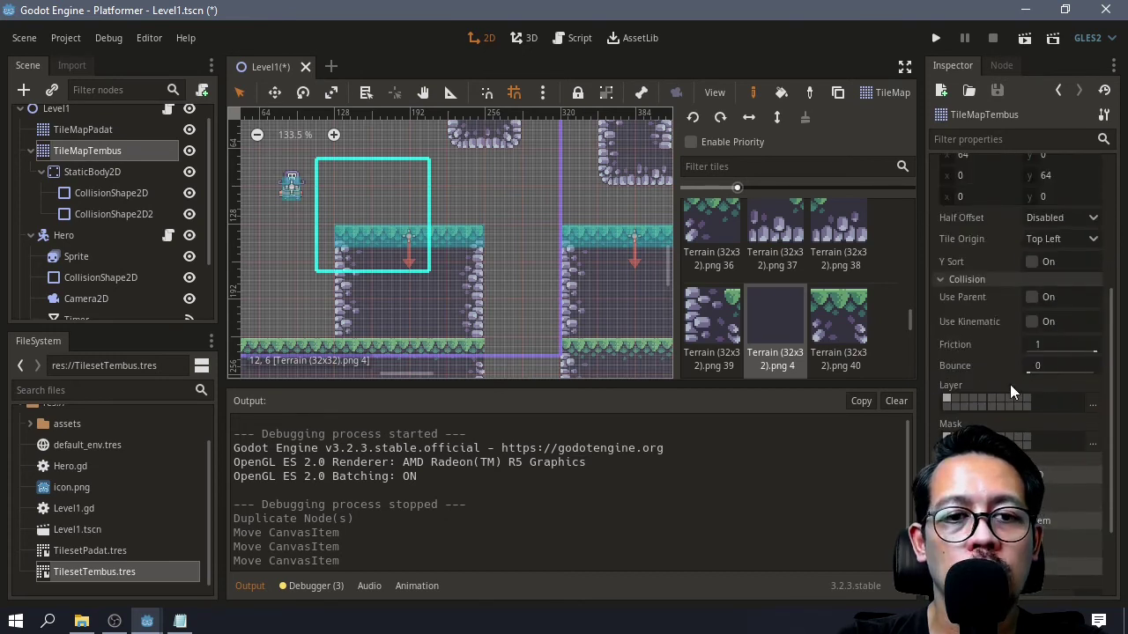
click(93, 174)
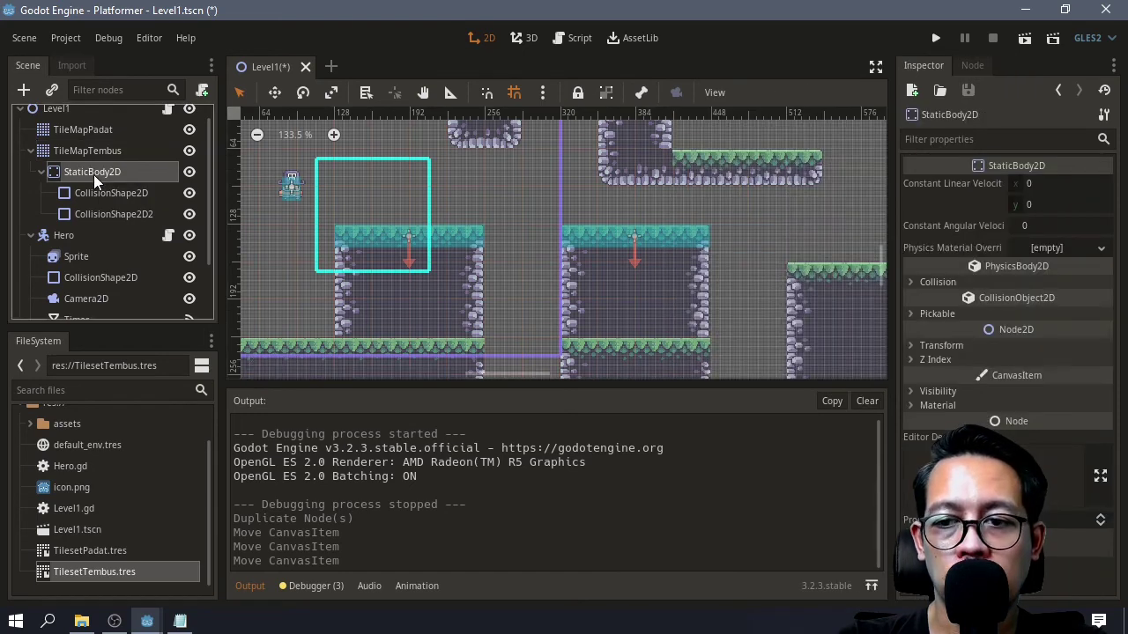
click(937, 281)
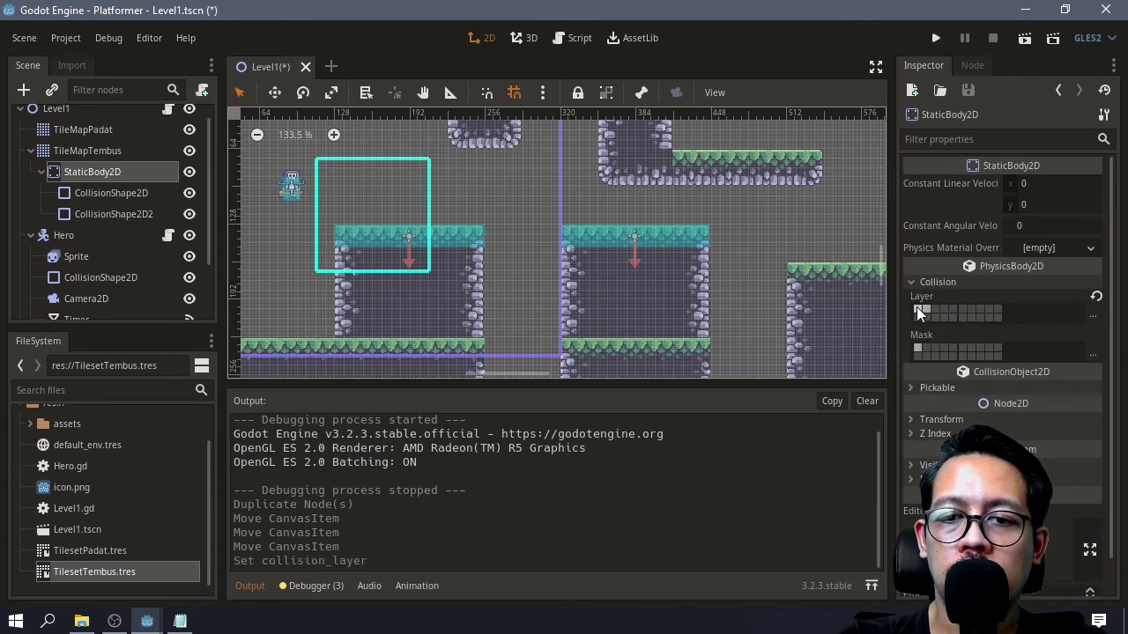
click(917, 310)
click(926, 310)
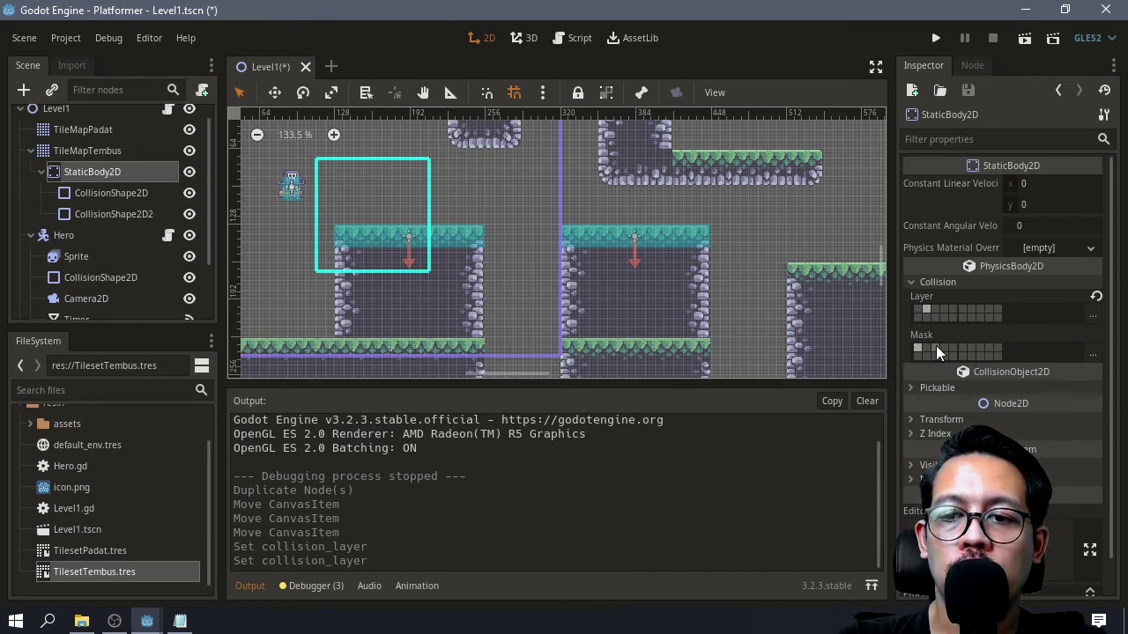
click(936, 349)
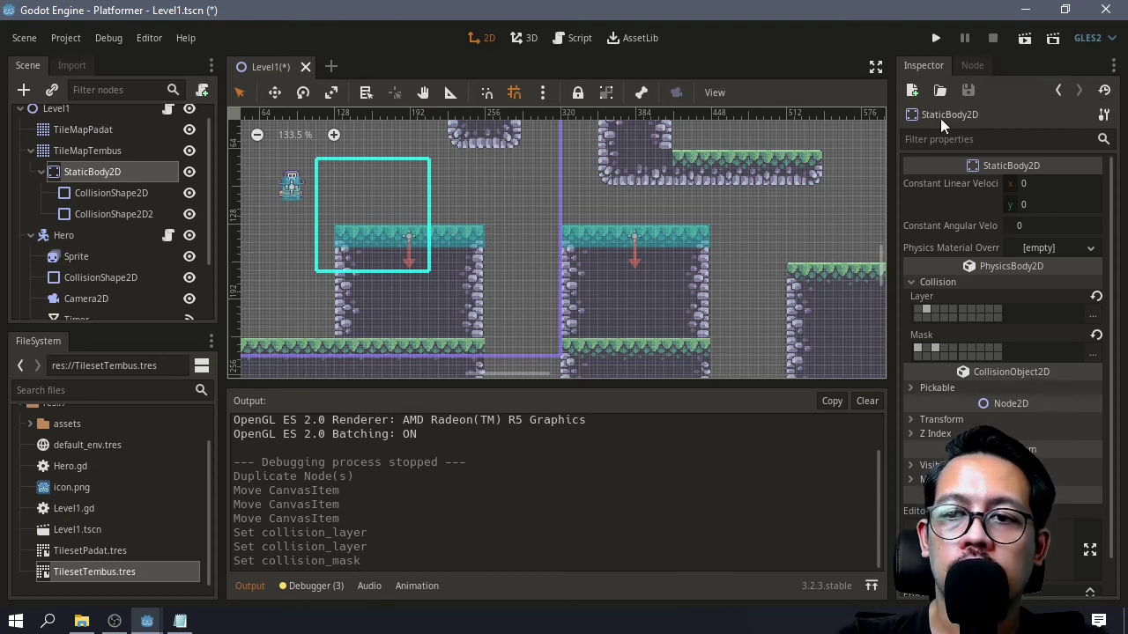
Run the scene again and test the hero passing through the first block and landing on the second one
key(F6)
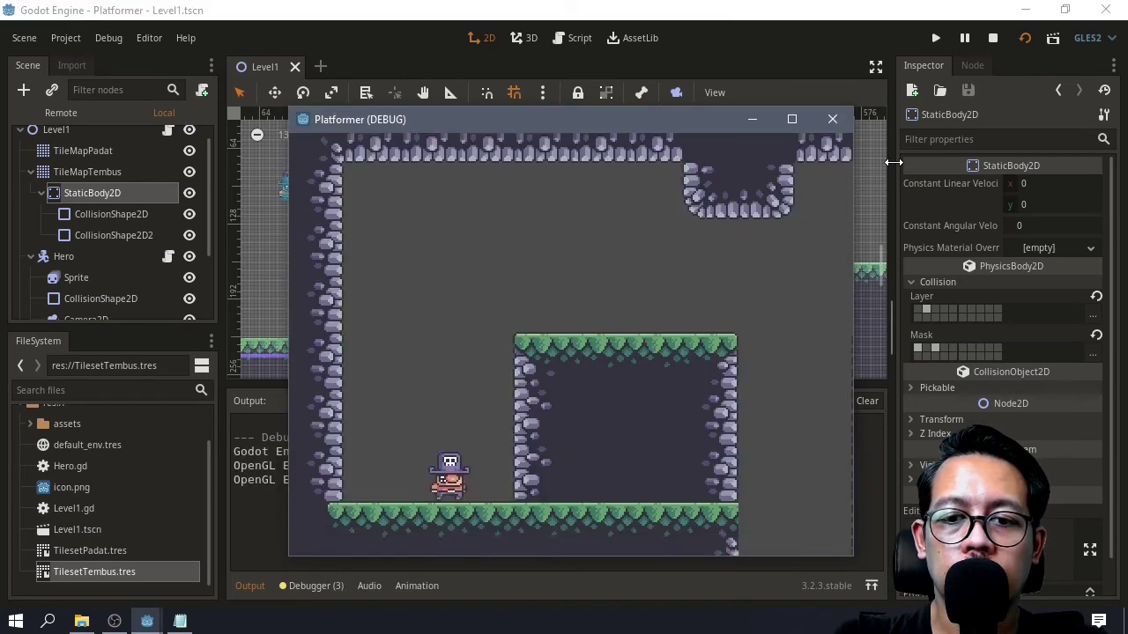
key(Right)
key(Up)
key(Right)
key(Up)
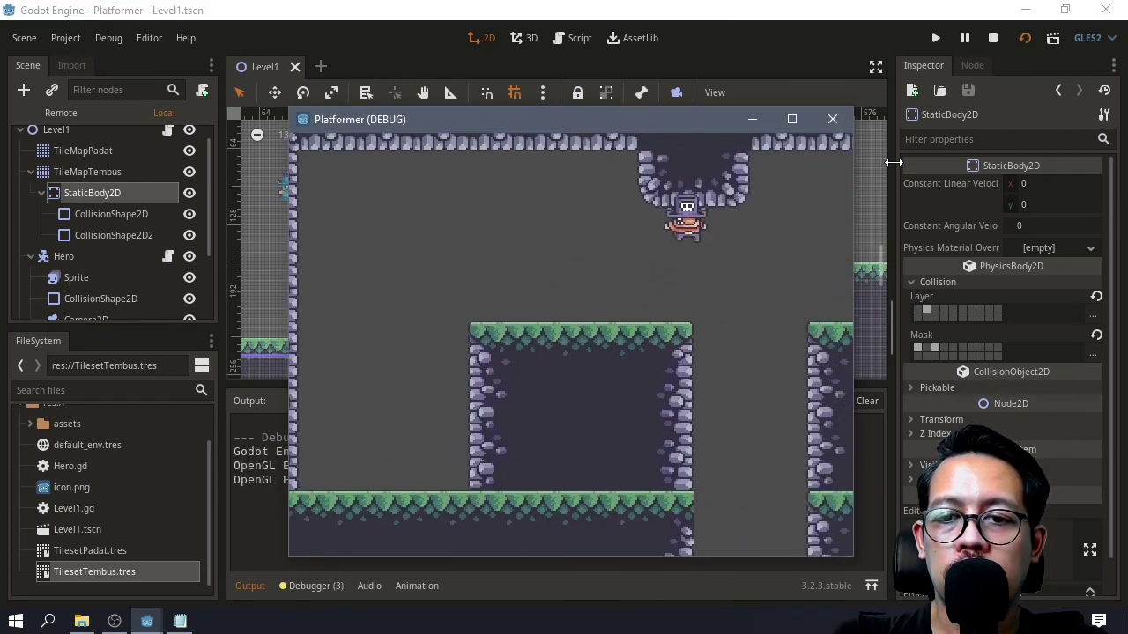
key(Right)
key(Right)
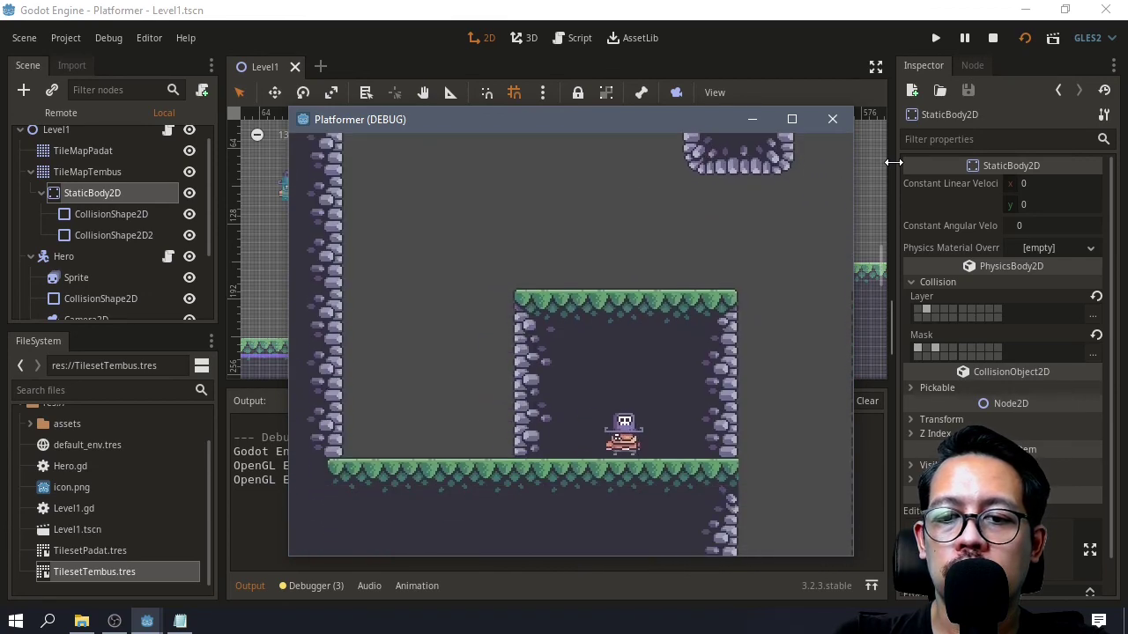
key(Up)
key(Right)
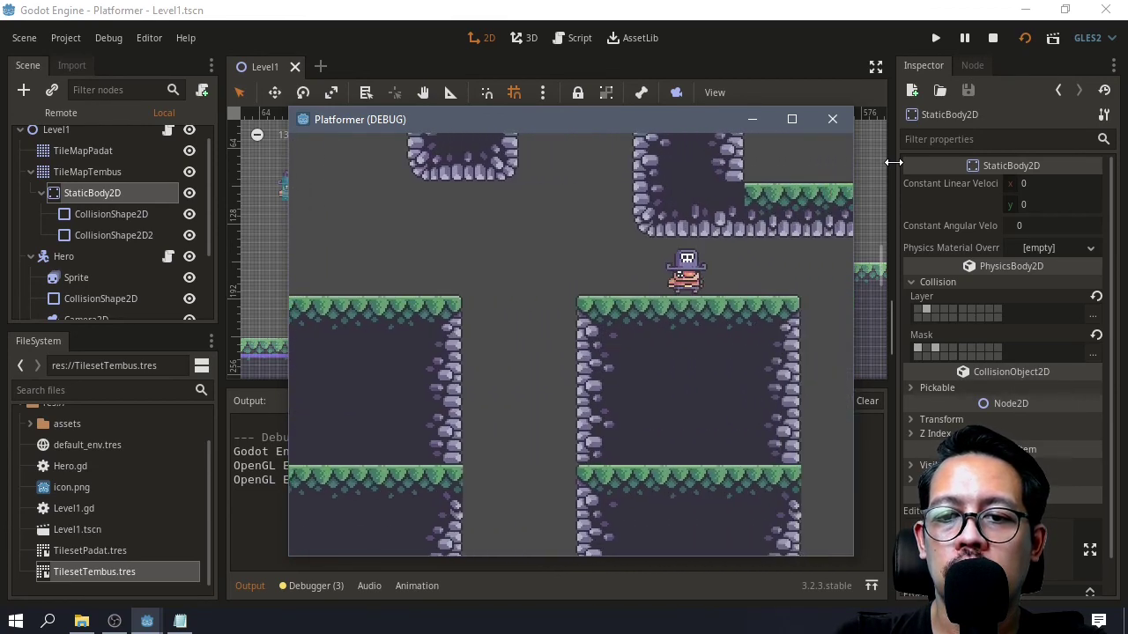
key(Right)
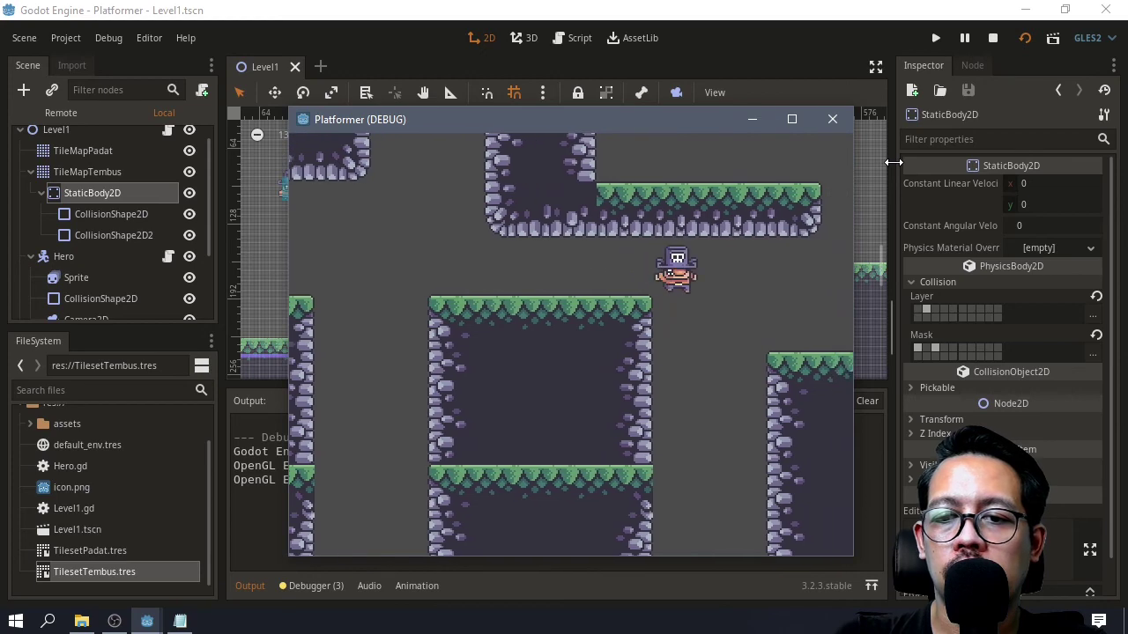